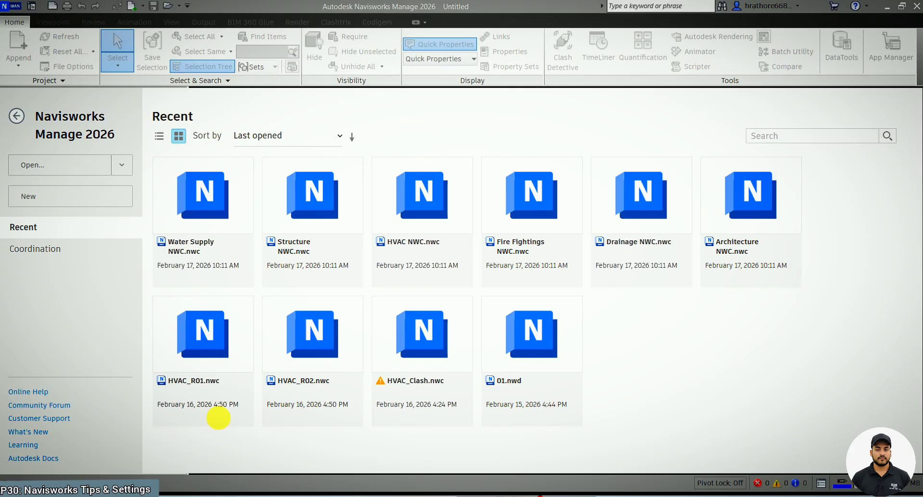
Step: Open the Architecture, Fire Fightings, Drainage, HVAC, Water Supply and Structure NWC files together from the NWC Export folder
click(109, 166)
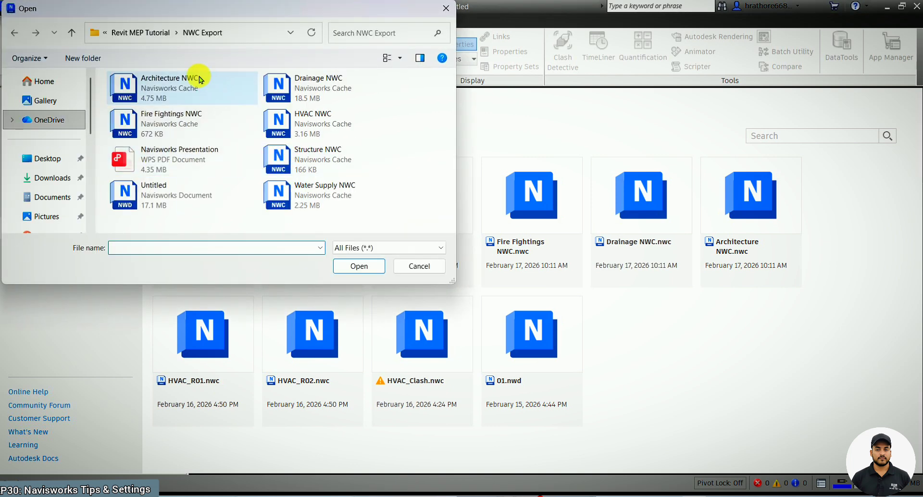
click(200, 80)
ctrl+click(181, 114)
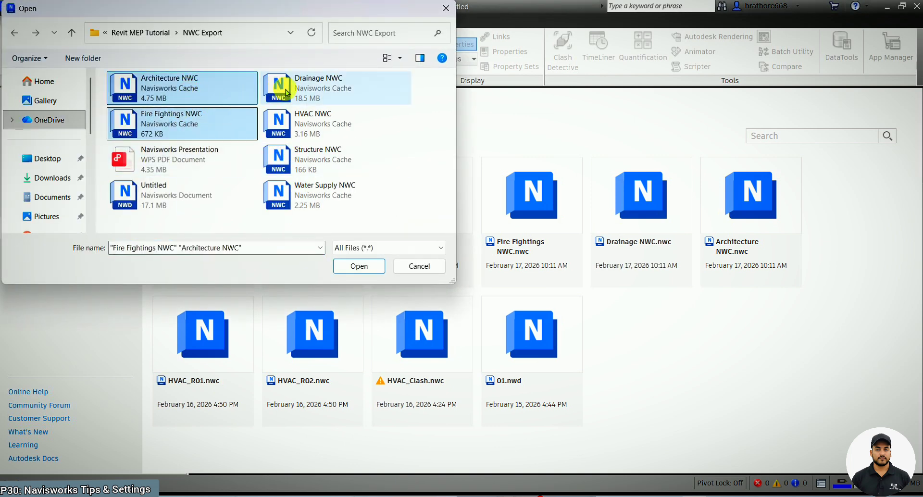
ctrl+click(288, 83)
ctrl+click(300, 126)
ctrl+click(309, 190)
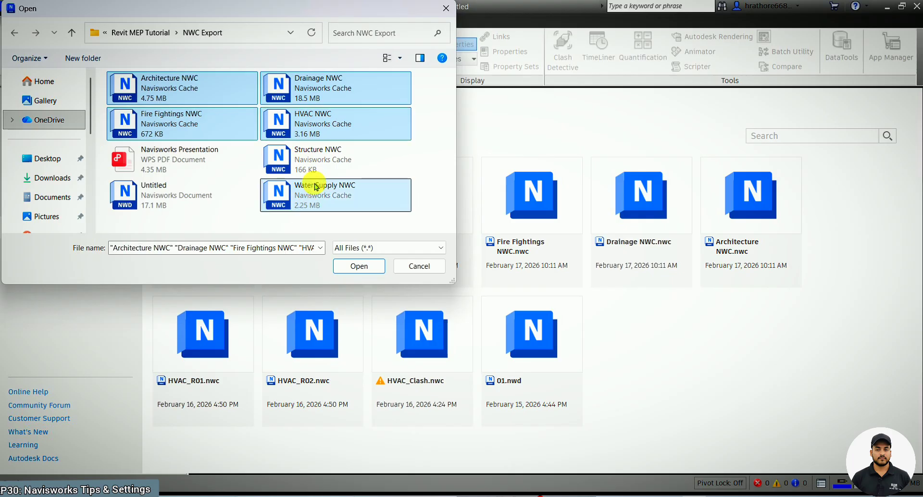
ctrl+click(315, 157)
click(360, 267)
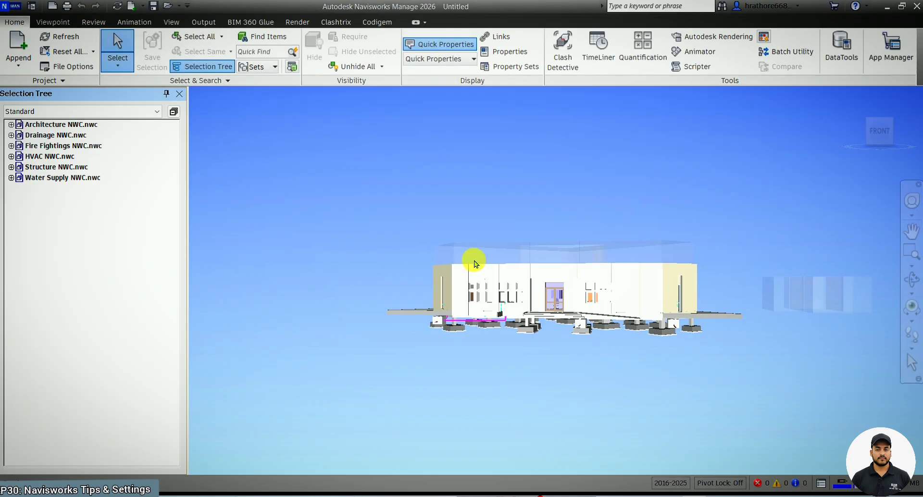
Step: Hide the Rooms category under the ROOF TOC level of the Architecture NWC model
scroll(762, 286, up, 2)
click(912, 279)
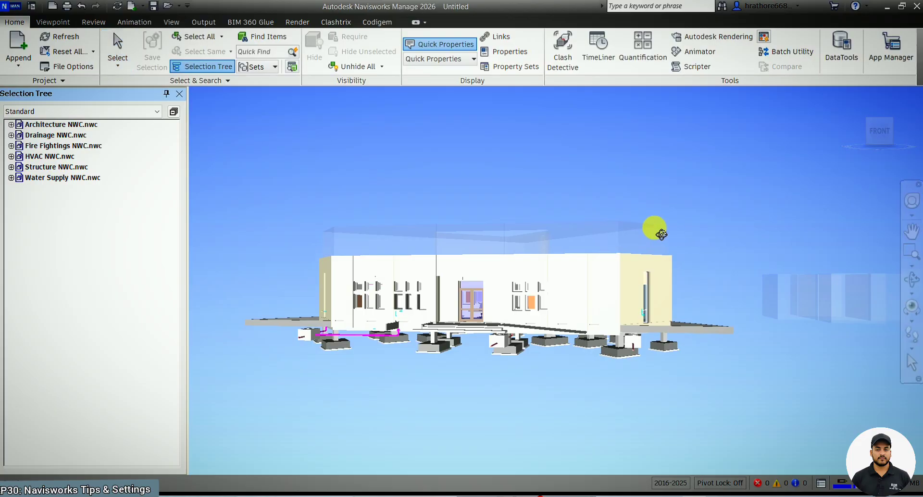
drag(655, 227, 745, 298)
click(906, 363)
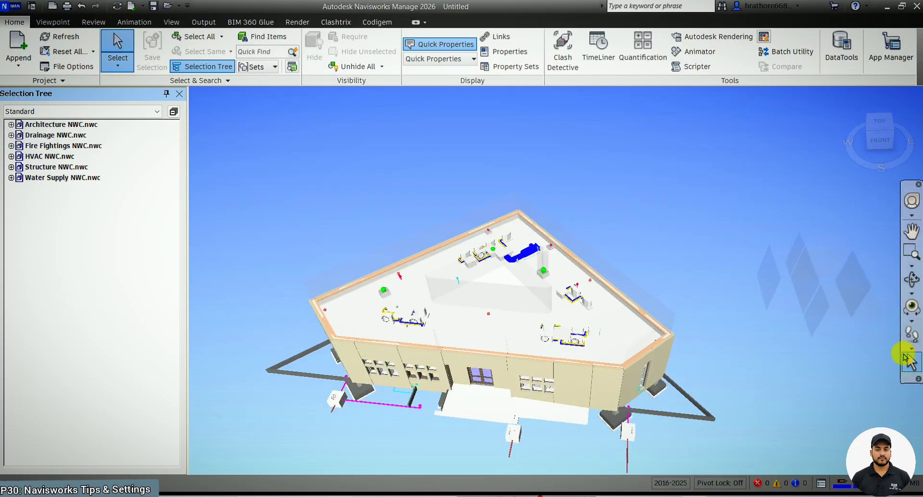
click(377, 262)
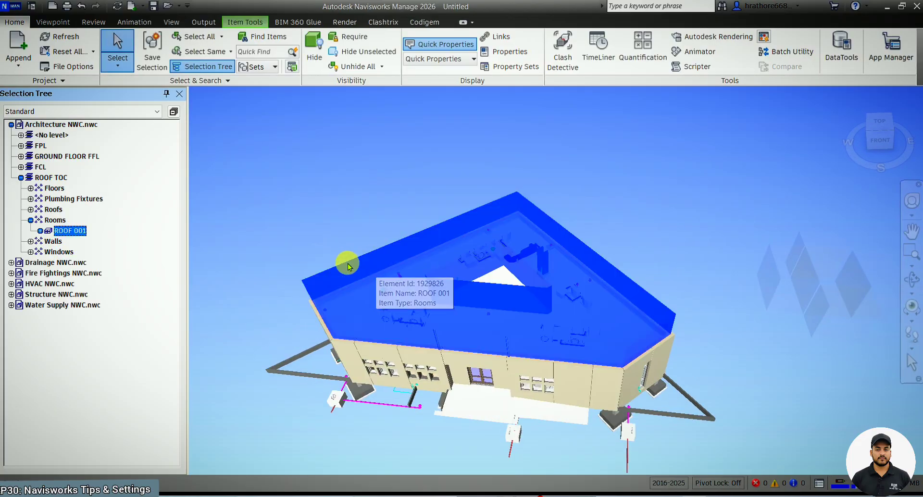
click(56, 220)
key(ctrl+h)
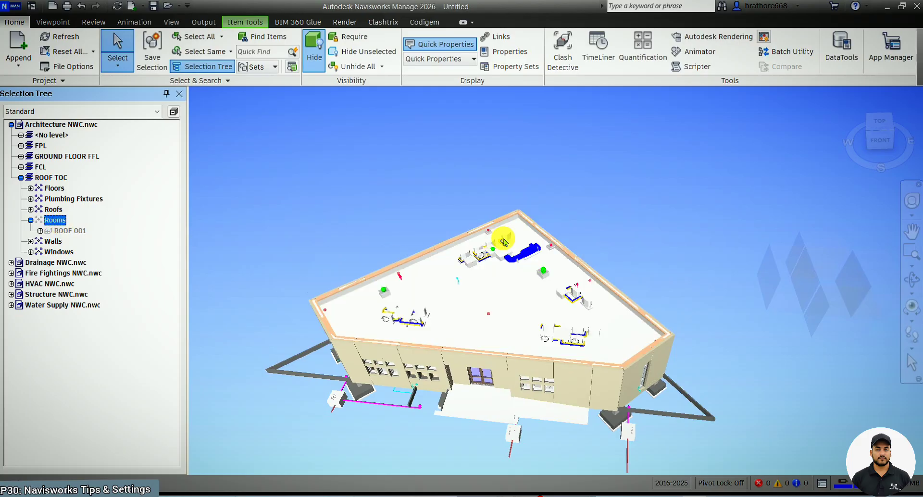
Step: Hide the Rooms category under <No level> in the HVAC NWC model
mouse_move(765, 295)
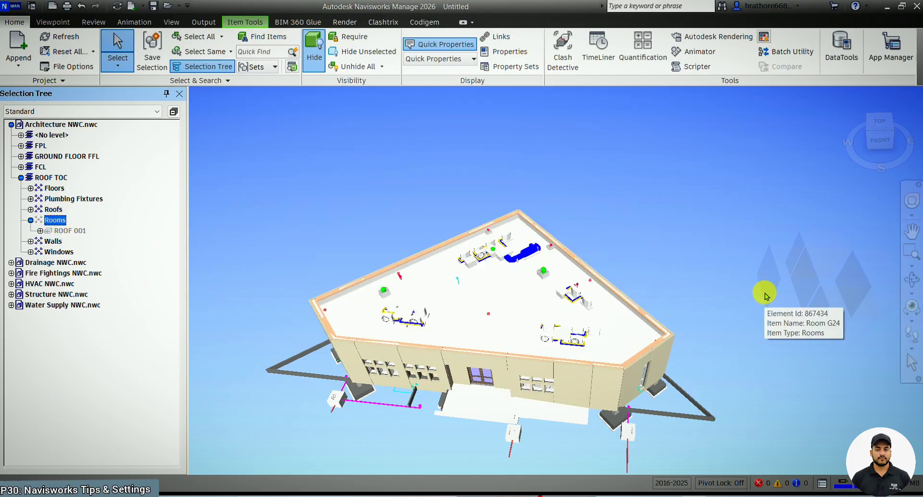
scroll(510, 380, up, 3)
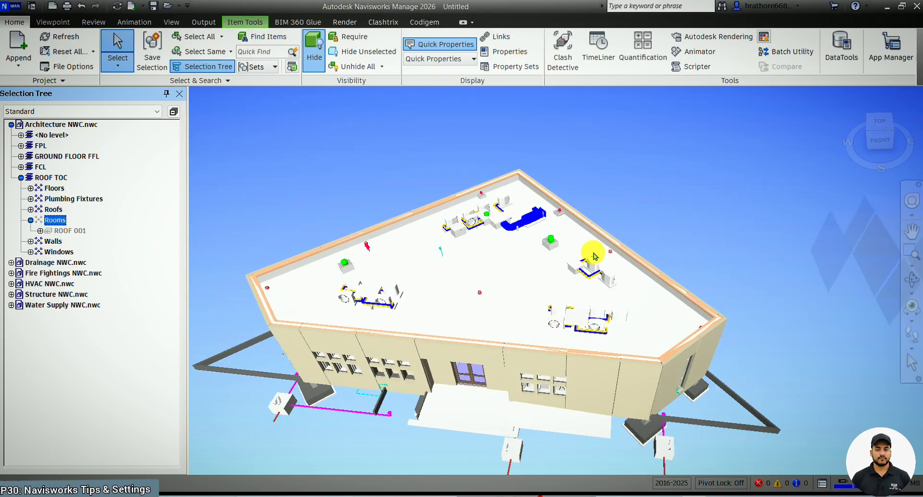
mouse_move(595, 256)
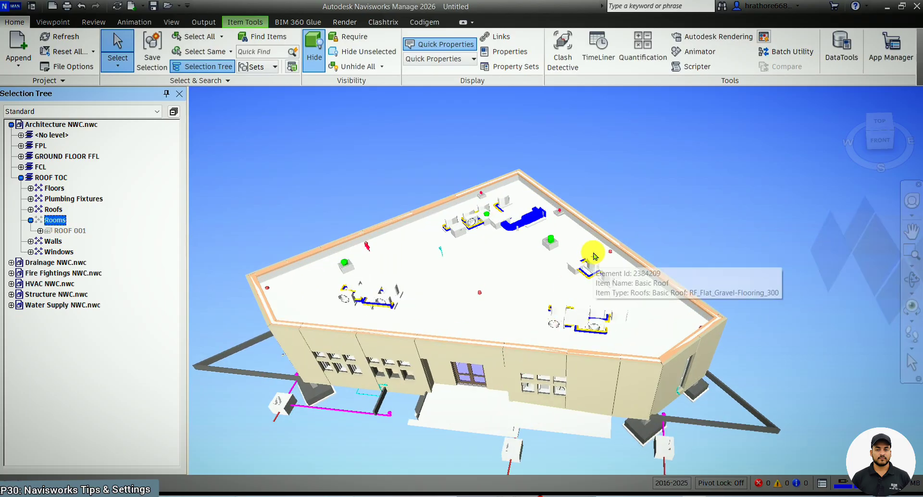
click(804, 259)
click(55, 336)
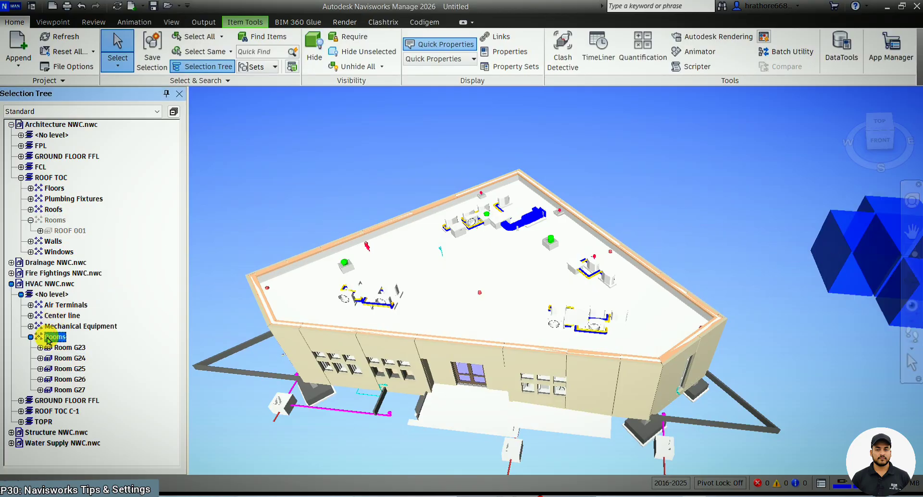
key(ctrl+h)
Step: Examine the rooftop equipment and the front of the building from several angles
scroll(444, 326, up, 2)
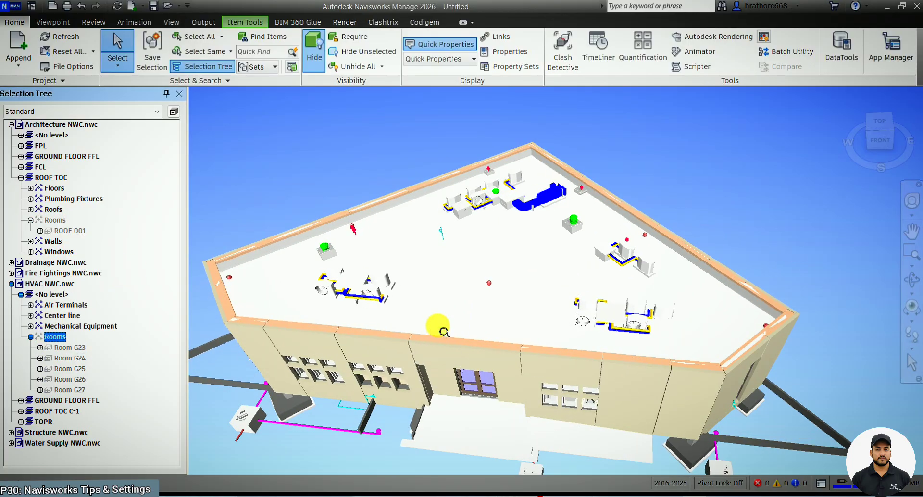
click(912, 283)
drag(644, 269, 586, 268)
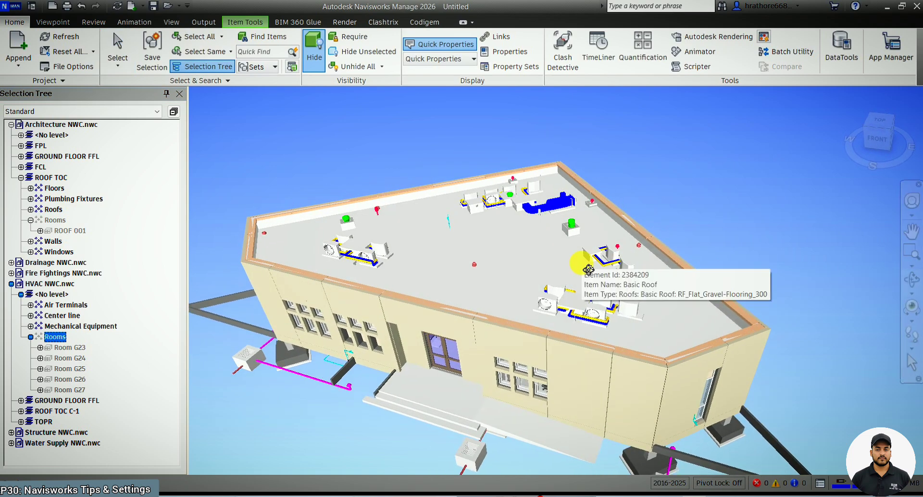
scroll(461, 314, up, 2)
drag(498, 262, 502, 263)
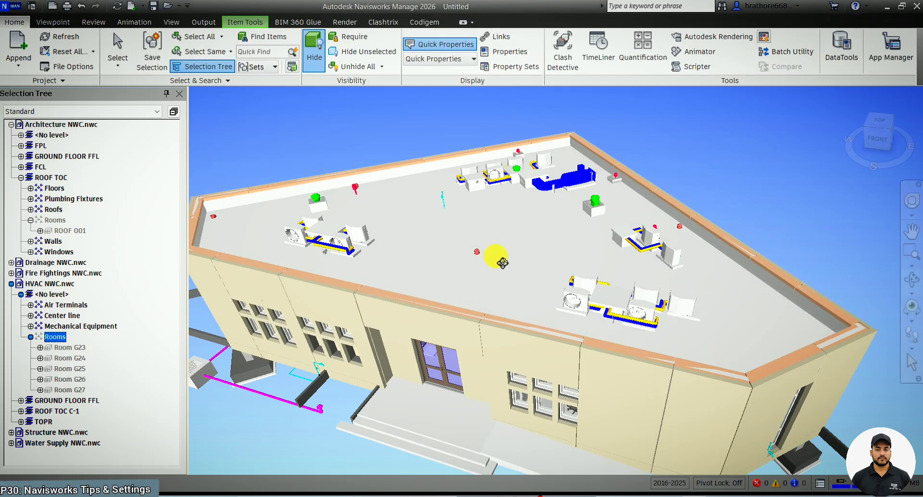
drag(676, 239, 706, 232)
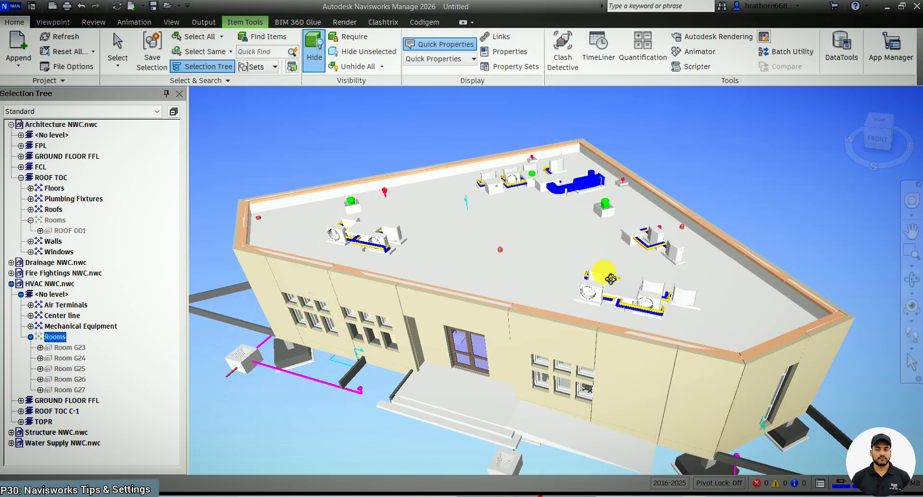
drag(527, 277, 541, 283)
drag(701, 314, 680, 301)
mouse_move(687, 308)
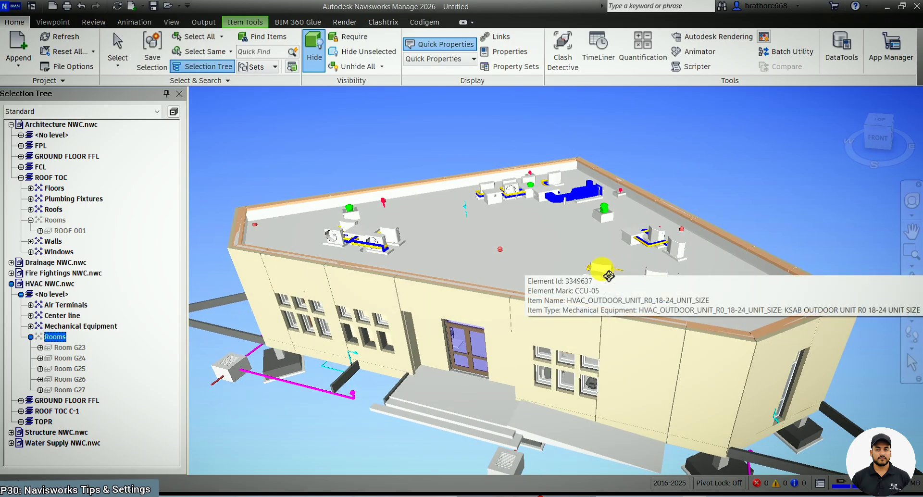
Step: Compare the Full Lights, Scene Lights and Head Light modes on the building model
click(53, 22)
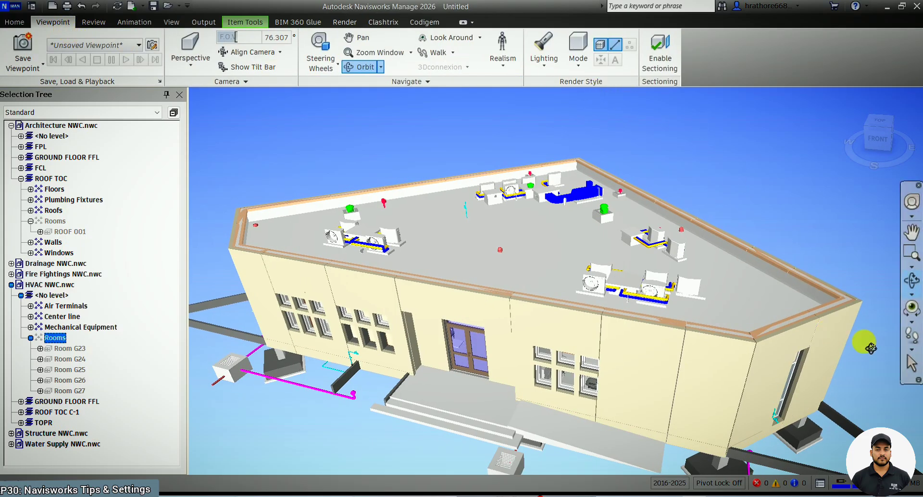
click(911, 364)
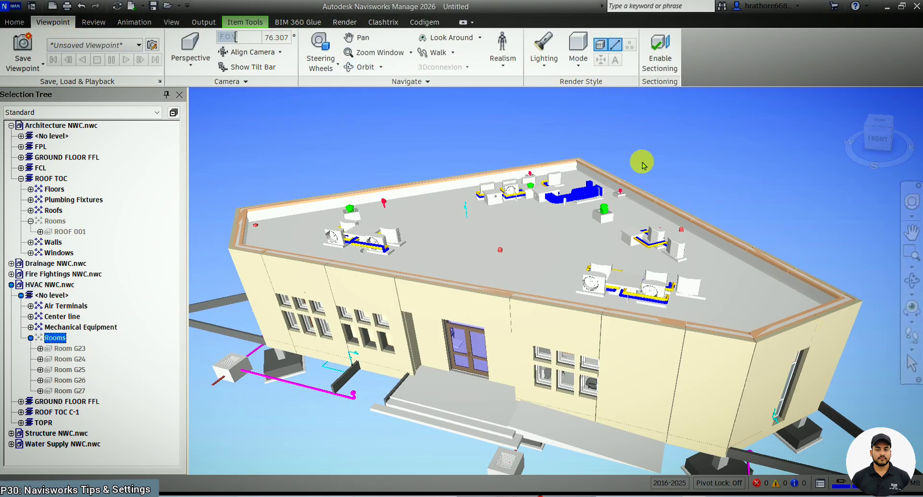
click(548, 69)
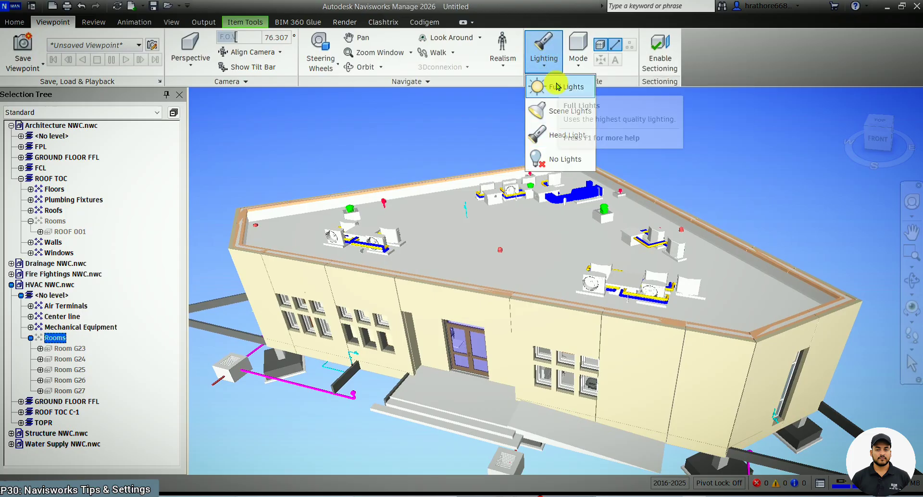
click(576, 91)
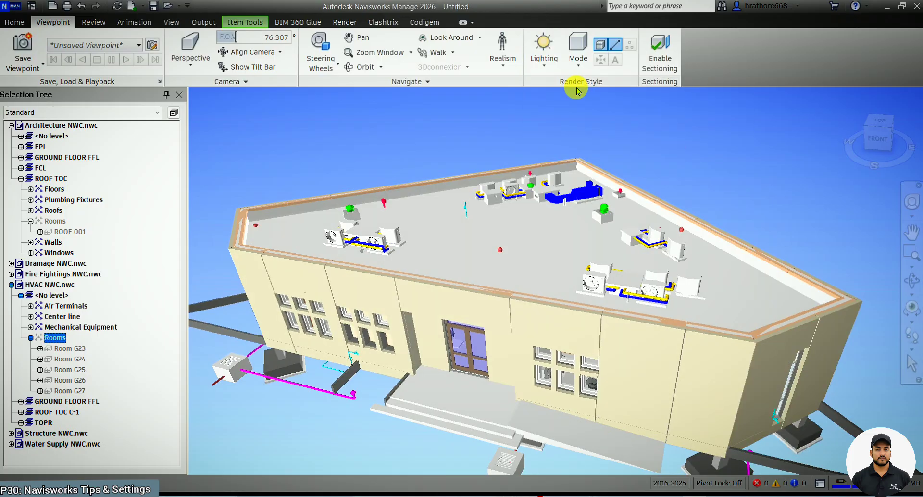
click(542, 69)
click(565, 111)
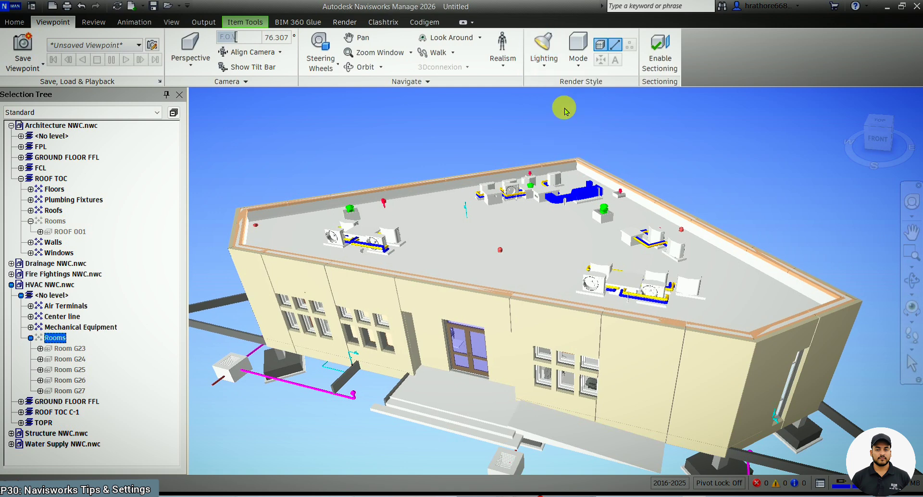
click(542, 68)
click(575, 136)
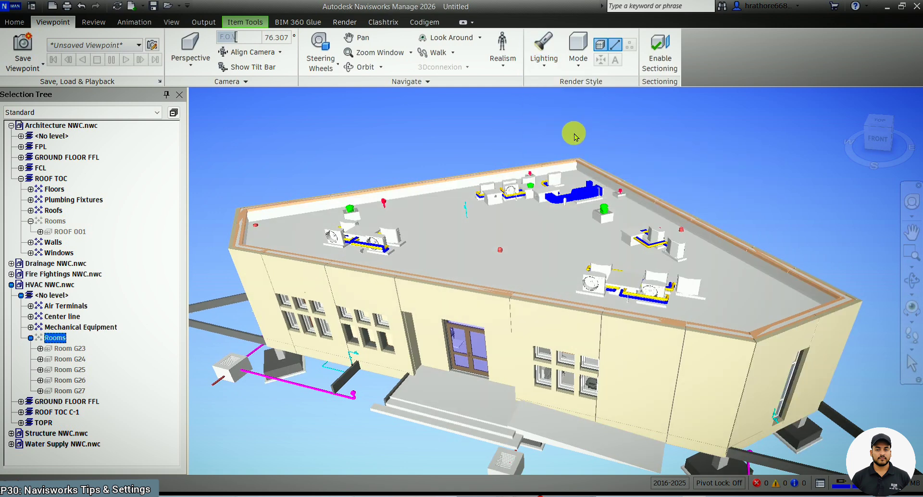
Step: Set the viewpoint's lighting to Full Lights with the whole building seen from above
scroll(583, 265, down, 3)
click(910, 276)
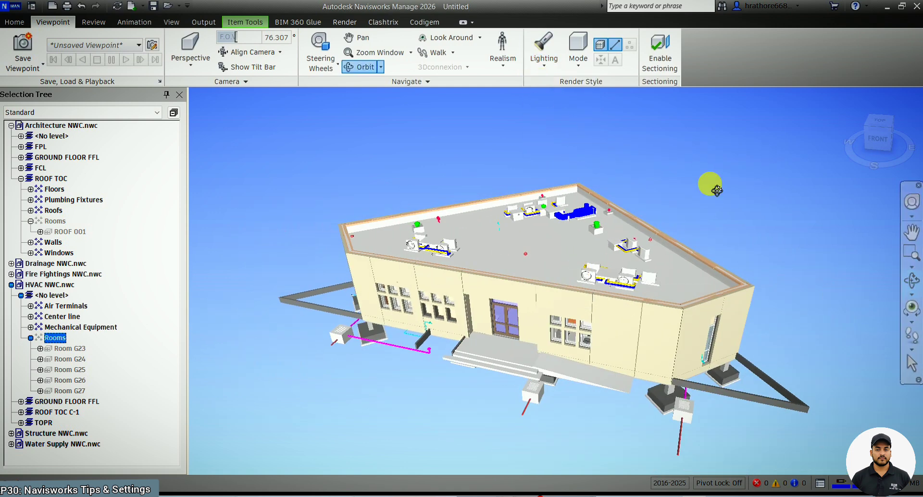
drag(710, 186, 611, 139)
click(544, 68)
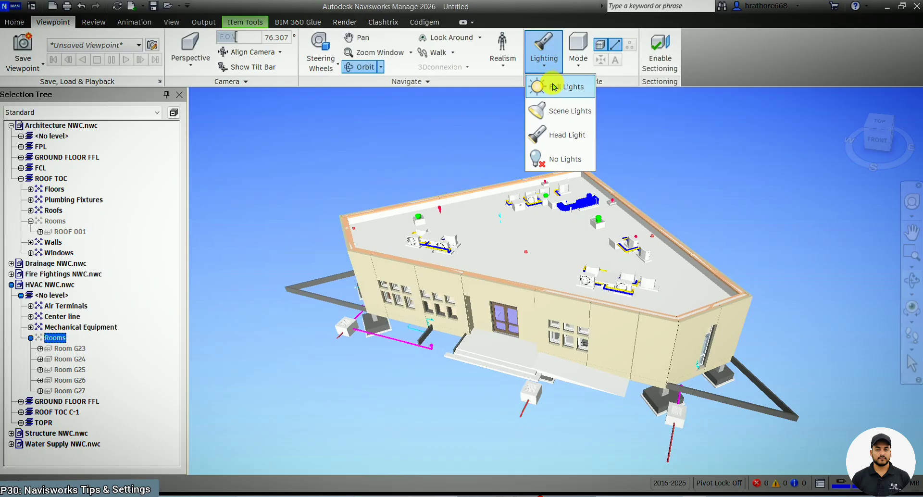
click(552, 87)
scroll(591, 161, up, 2)
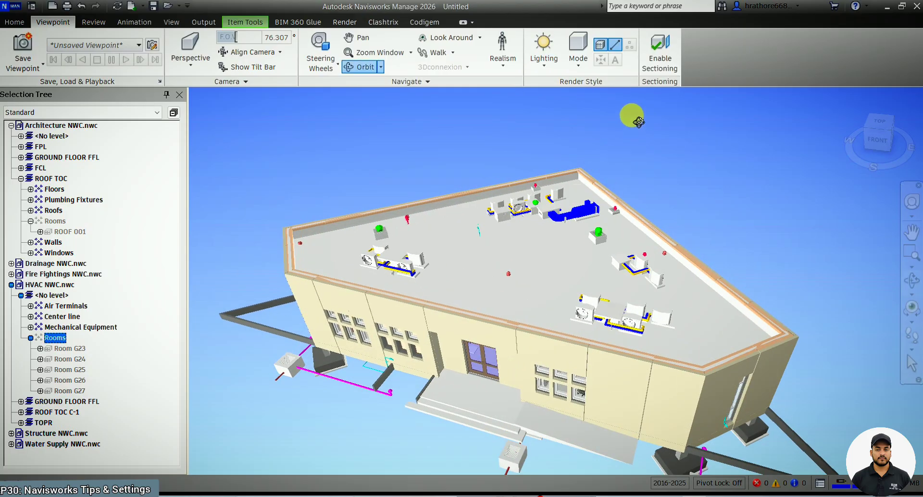
right_click(632, 116)
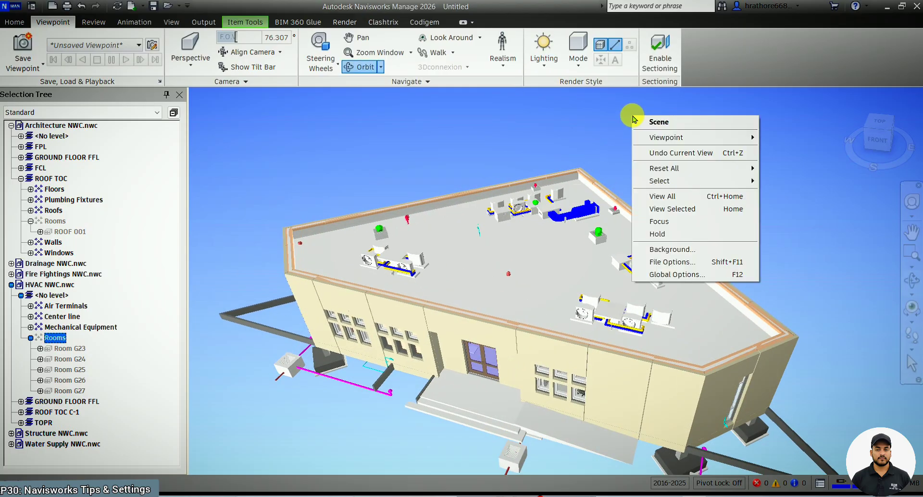
click(657, 262)
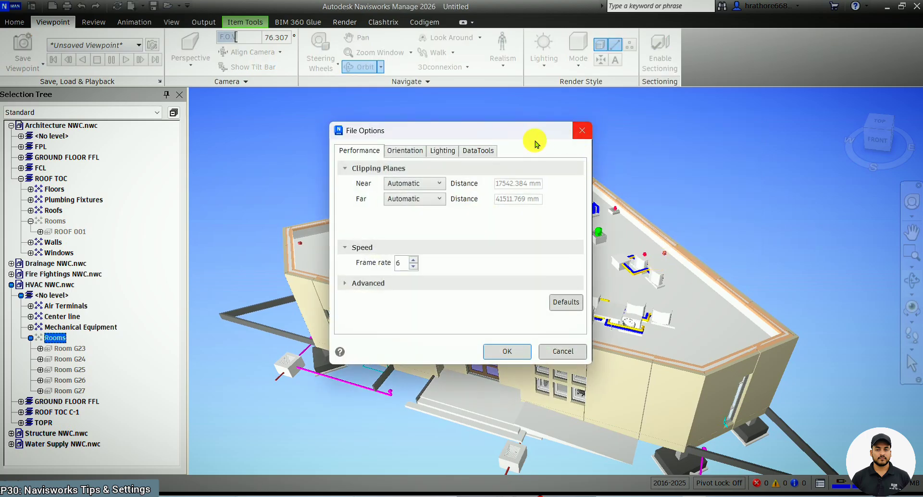
click(587, 136)
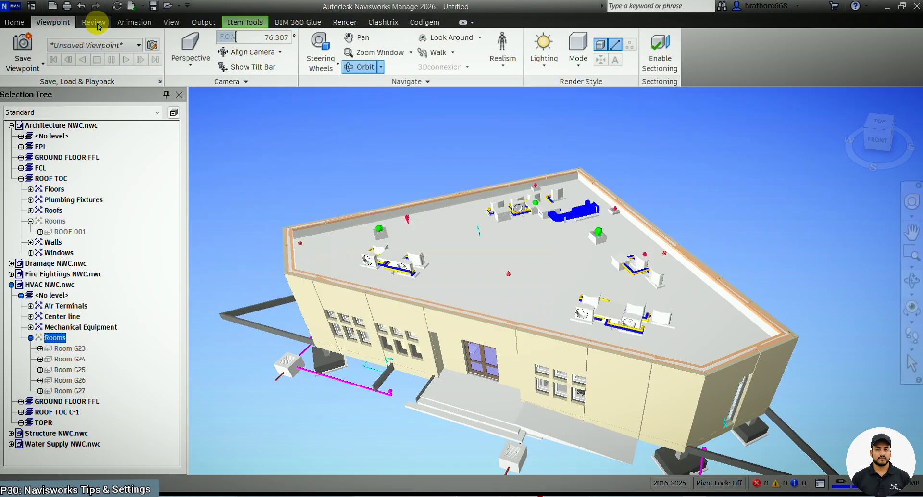
Step: Lower the Scene Lights ambient level and the Headlight ambient level in the file's lighting options
click(14, 21)
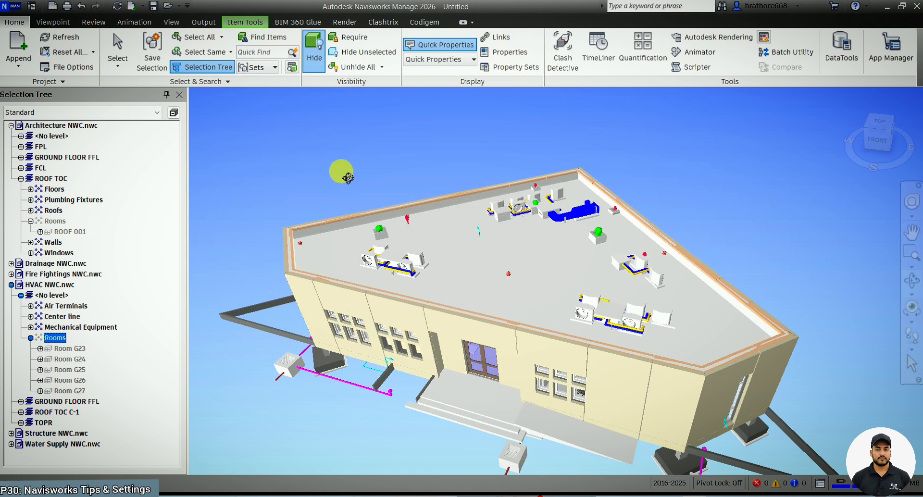
right_click(305, 170)
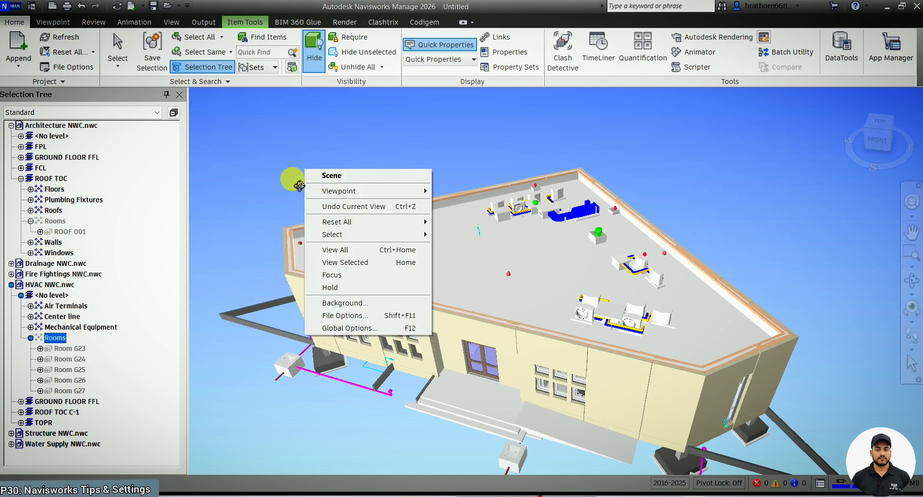
click(80, 69)
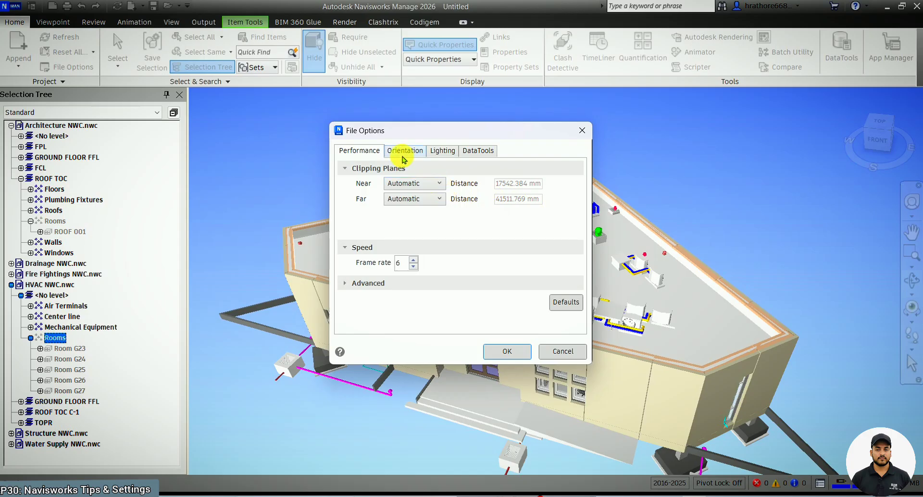
click(446, 158)
drag(497, 131, 721, 114)
drag(690, 164, 665, 181)
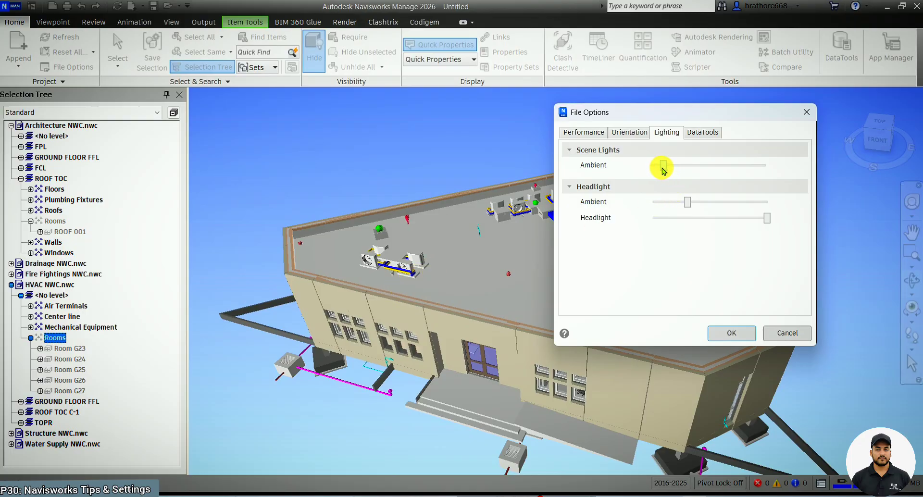
drag(662, 169, 669, 168)
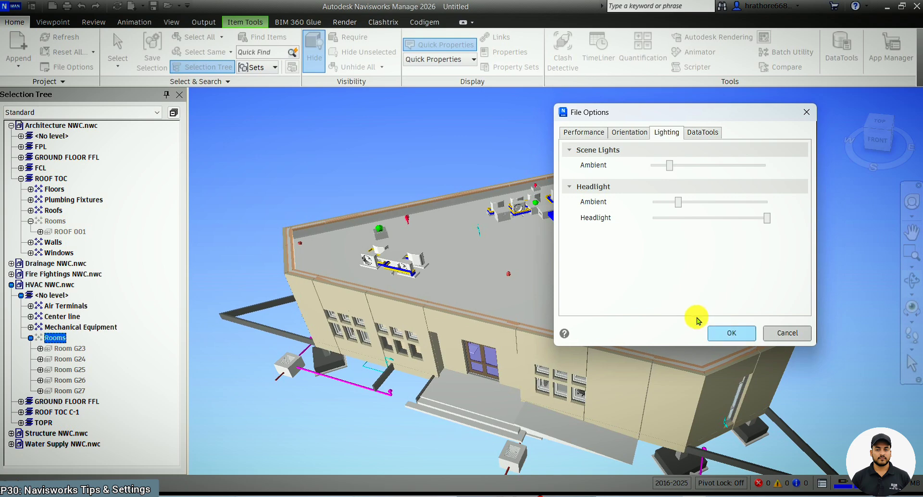
click(576, 138)
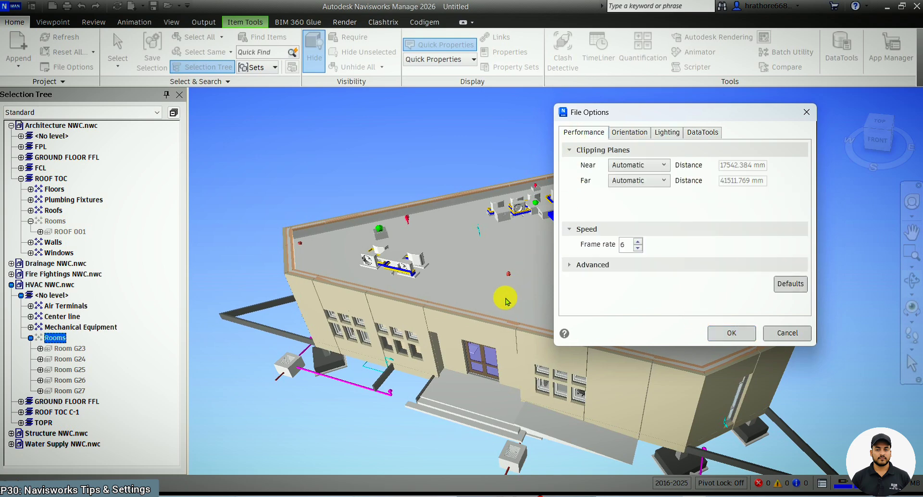
click(806, 112)
scroll(528, 336, up, 3)
shift+middle_drag(527, 335, 538, 298)
scroll(489, 173, down, 5)
scroll(413, 125, up, 3)
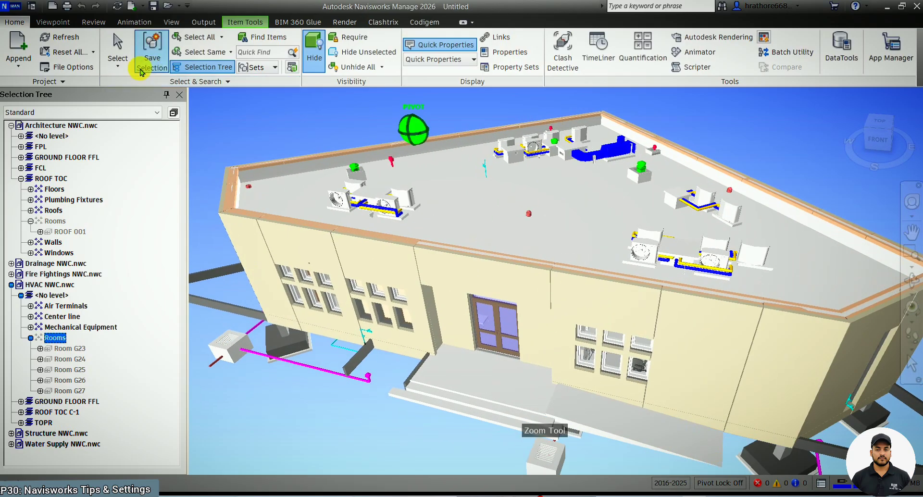
Step: Set the near and far clipping planes to Constrained in the file options, with distances of 1 mm and 1000000 mm
click(87, 75)
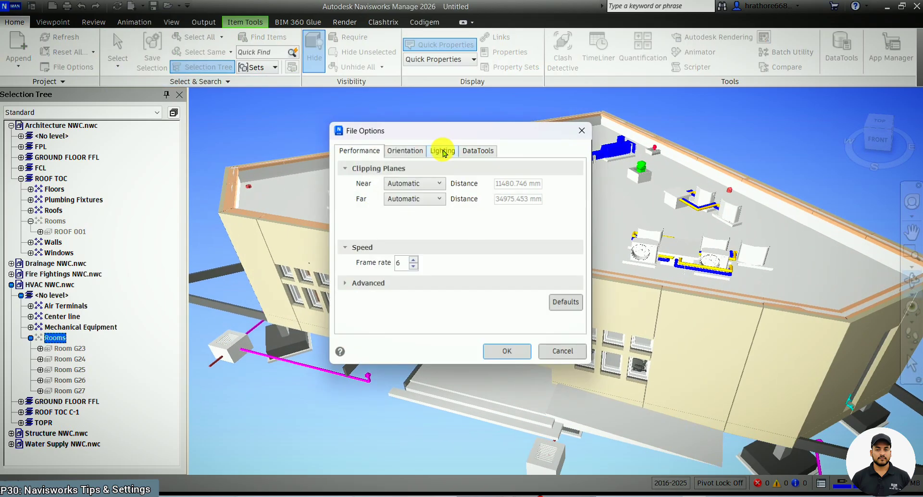
click(425, 186)
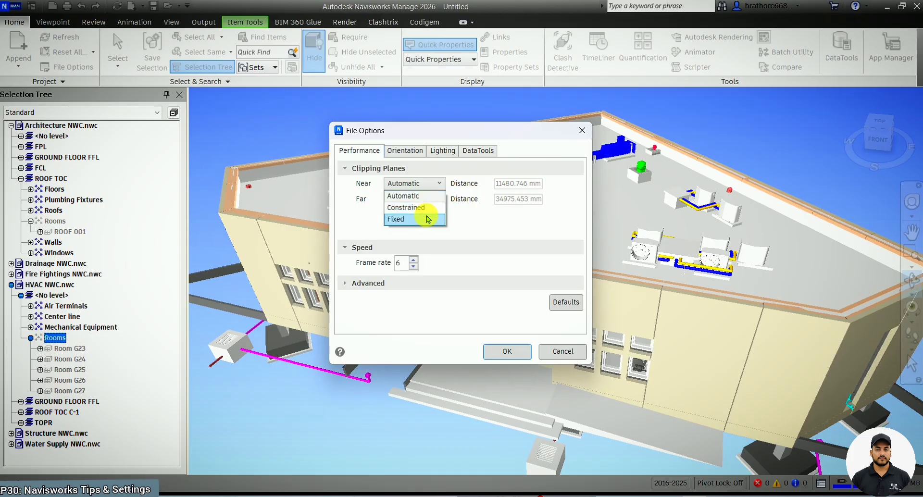
click(414, 207)
click(418, 199)
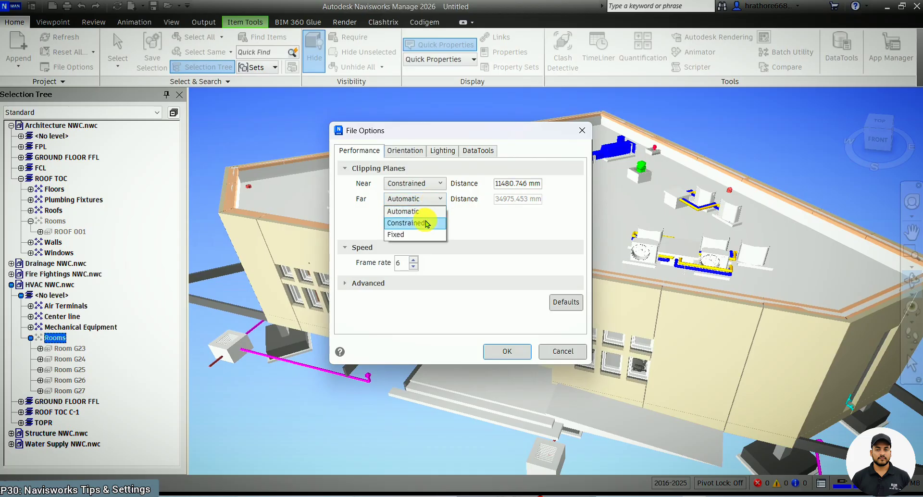
click(416, 223)
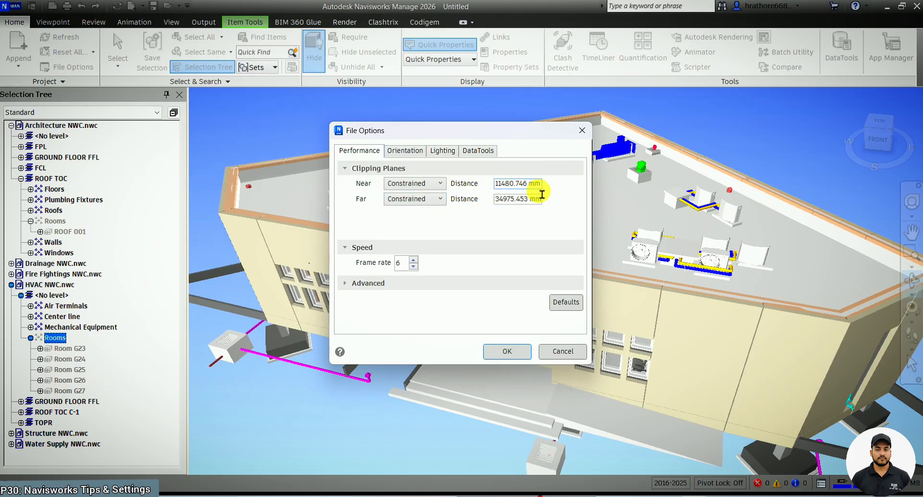
text(1)
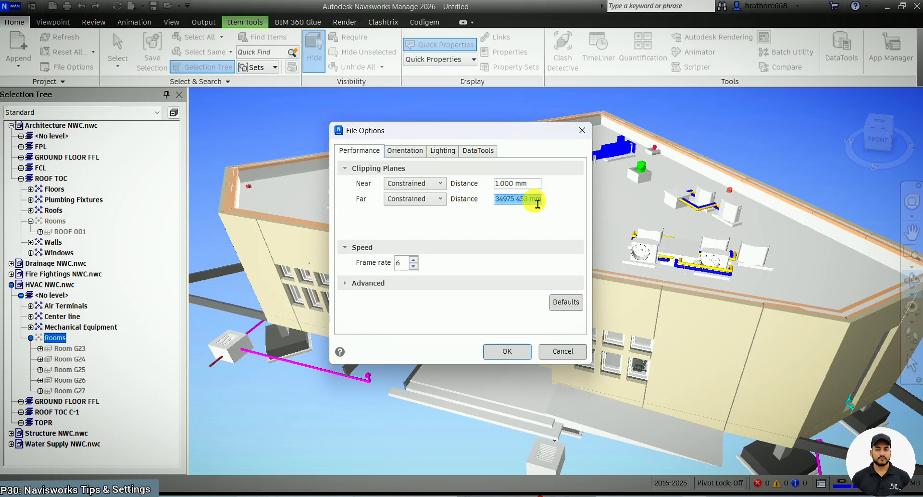
text(1000000)
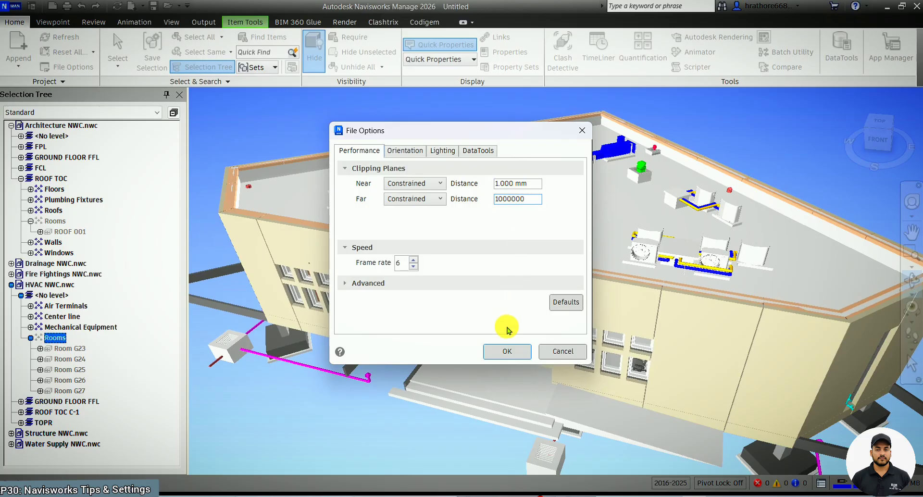
click(508, 352)
Step: Examine the building from below, from the front and from above, and recheck the clipping plane settings in the file options
scroll(288, 258, down, 1)
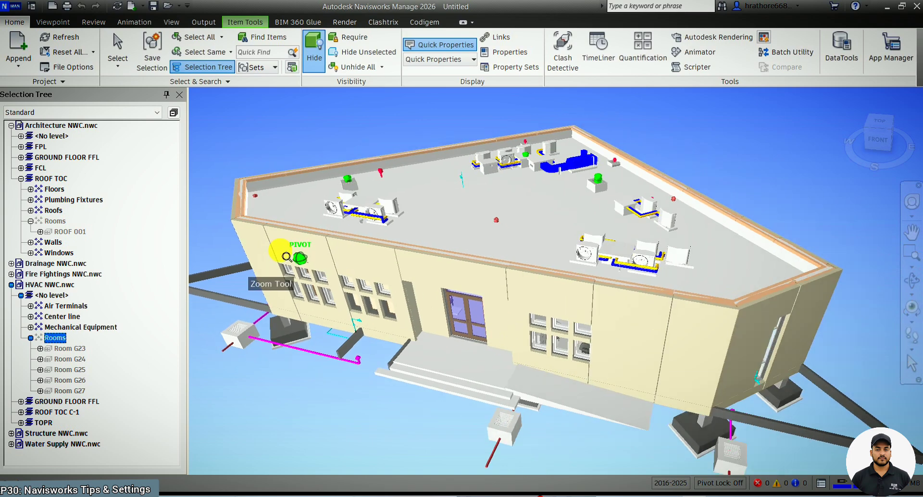
scroll(658, 319, up, 1)
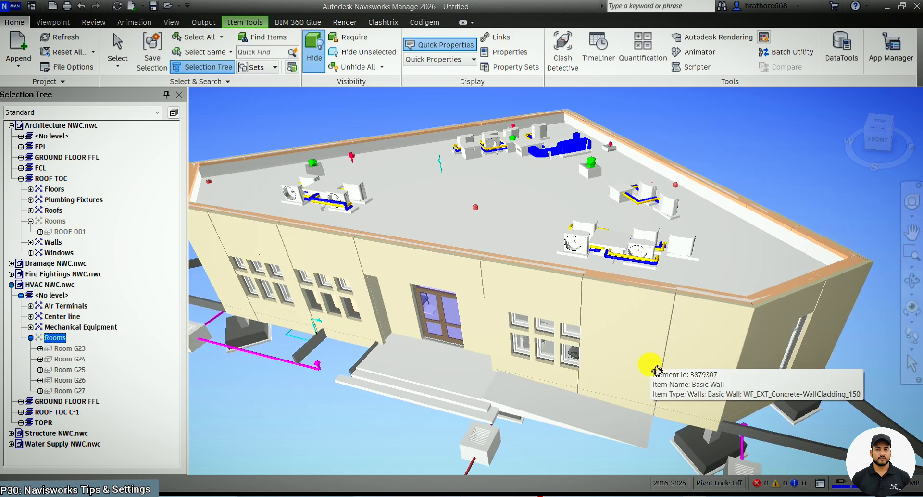
mouse_move(650, 397)
shift+middle_down()
mouse_move(622, 259)
mouse_move(418, 315)
shift+middle_up()
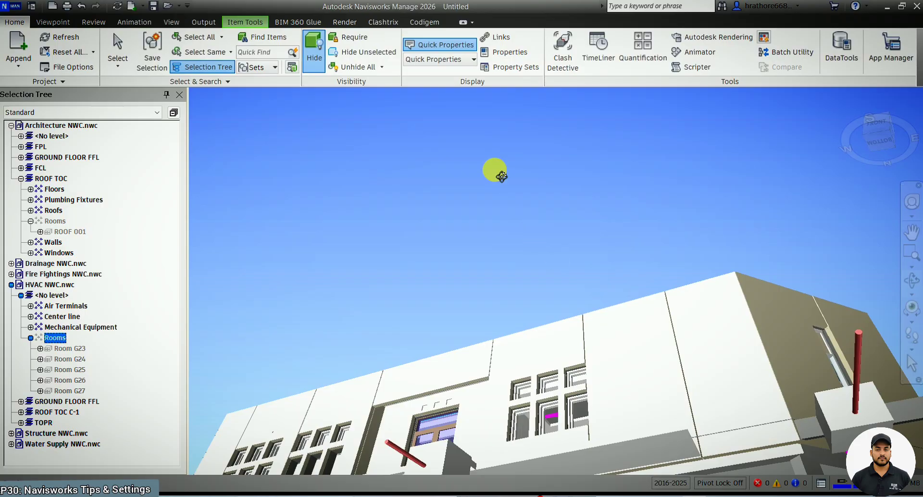
scroll(497, 166, down, 2)
scroll(494, 165, down, 3)
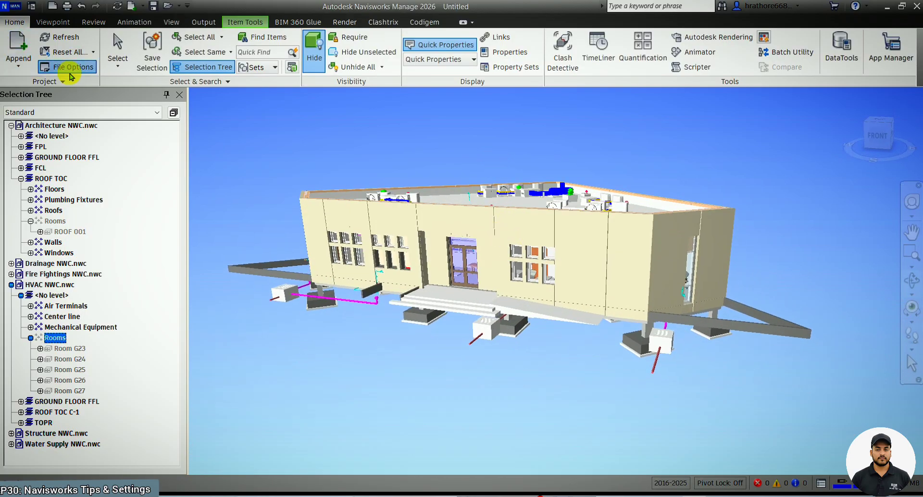
click(67, 67)
click(581, 130)
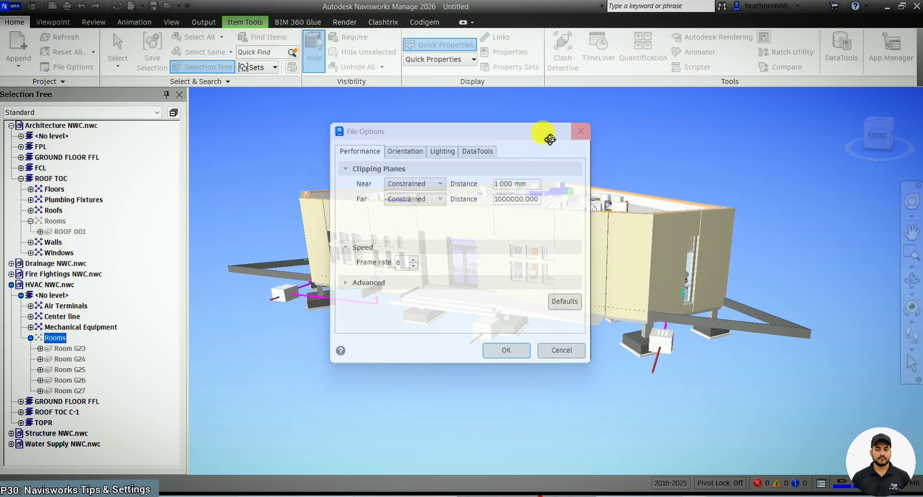
scroll(548, 200, up, 2)
shift+middle_drag(547, 200, 539, 222)
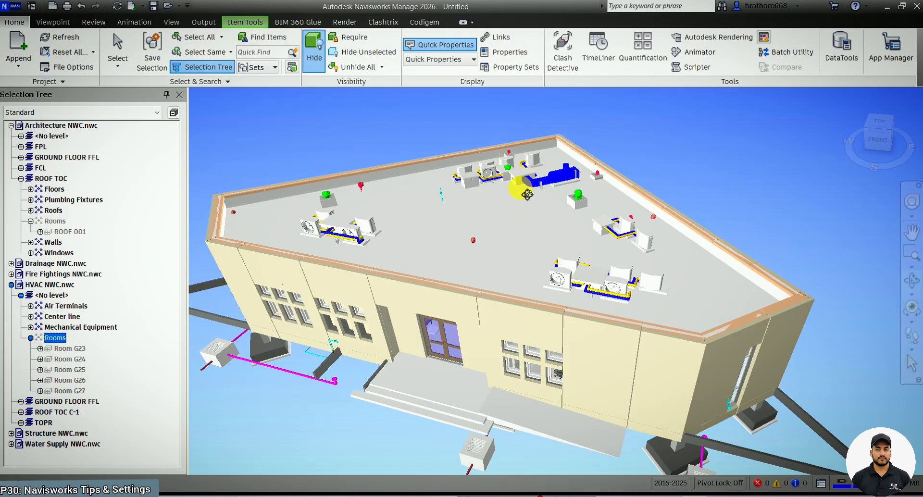
Step: Compare the Full Render, Shaded, Wireframe and Hidden Line render modes on the building model
click(93, 22)
right_click(633, 124)
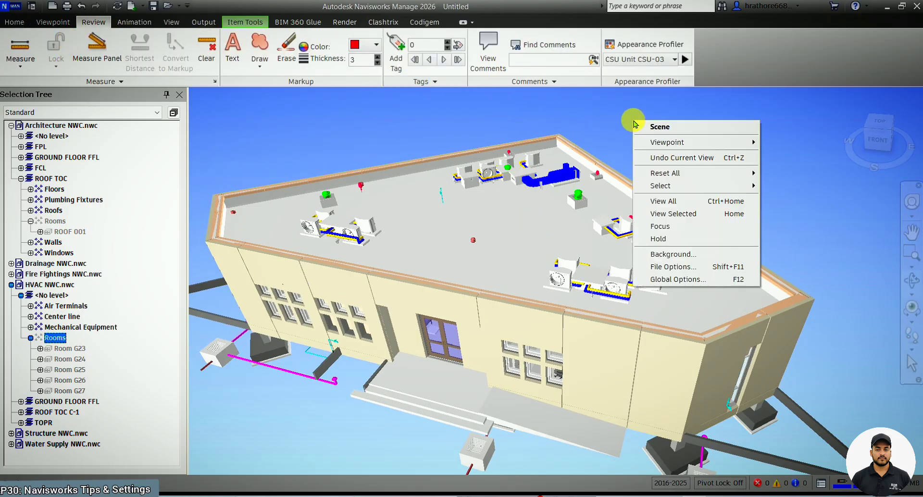
click(53, 22)
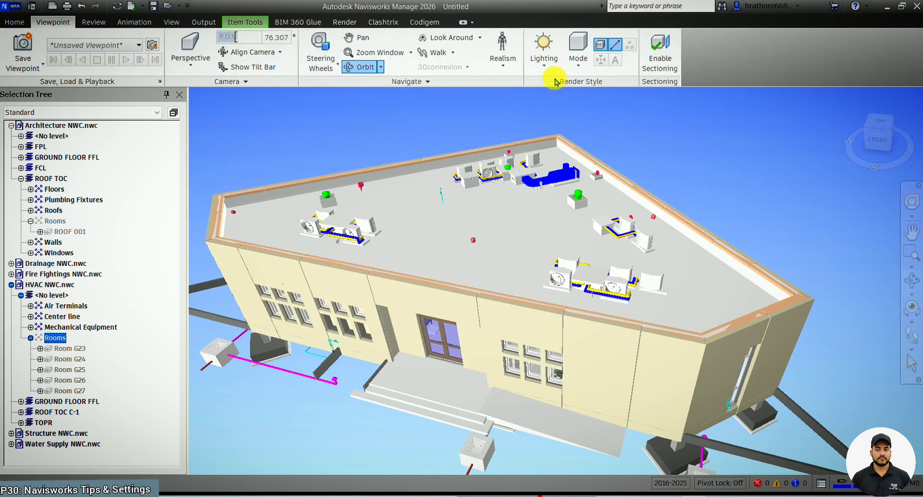
click(578, 69)
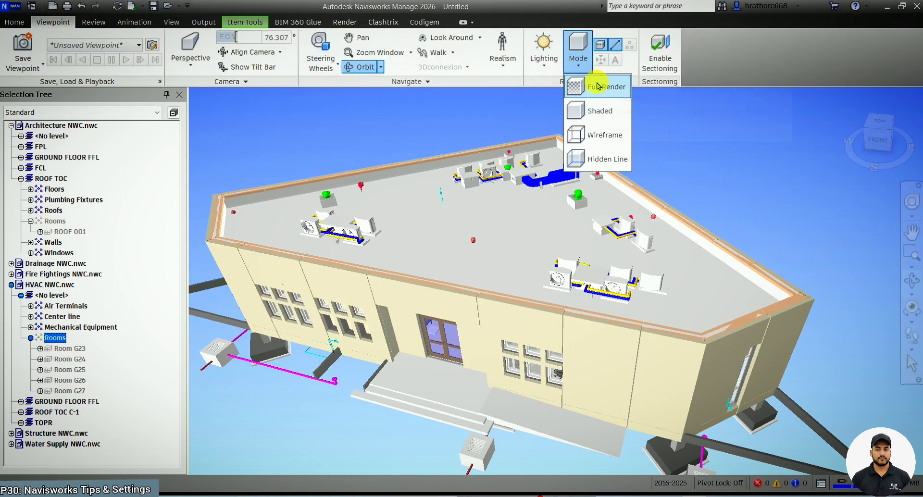
click(596, 88)
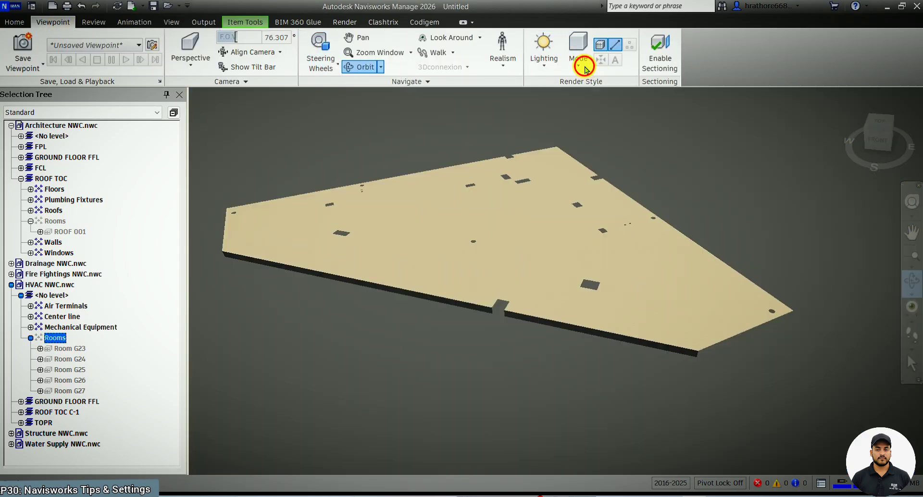
click(578, 60)
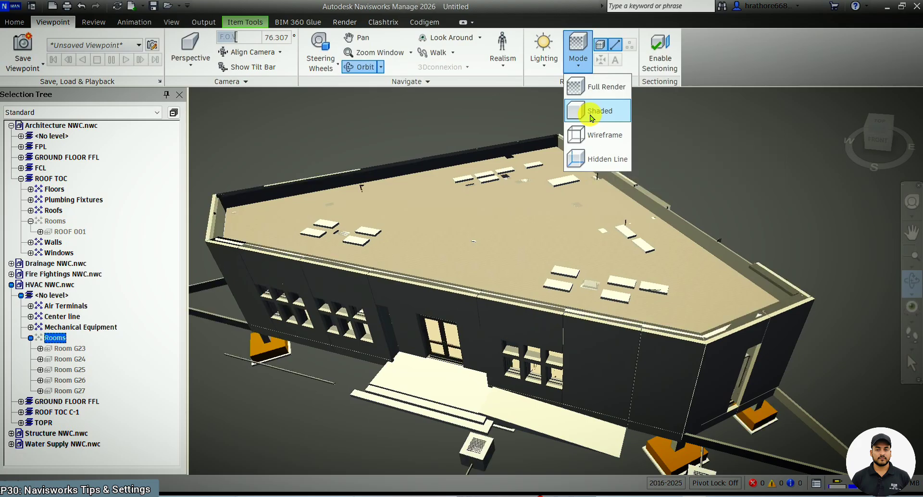
click(591, 113)
click(579, 60)
click(601, 135)
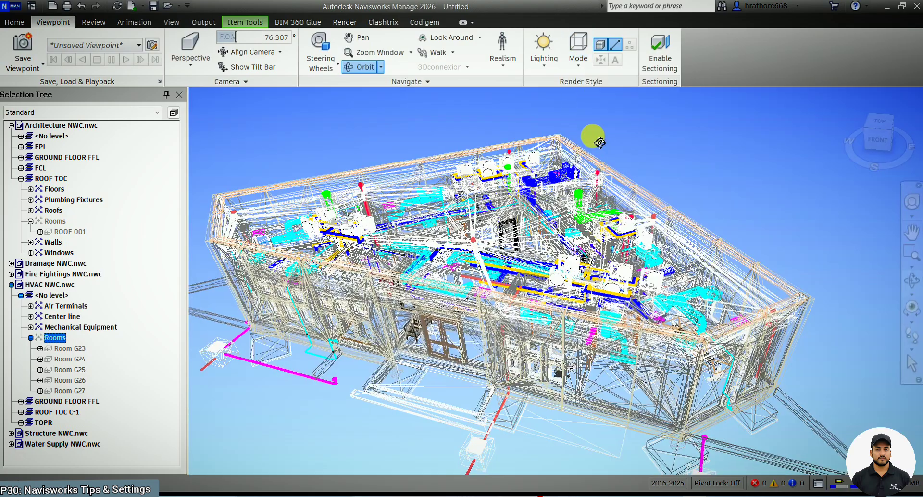
click(579, 55)
click(601, 159)
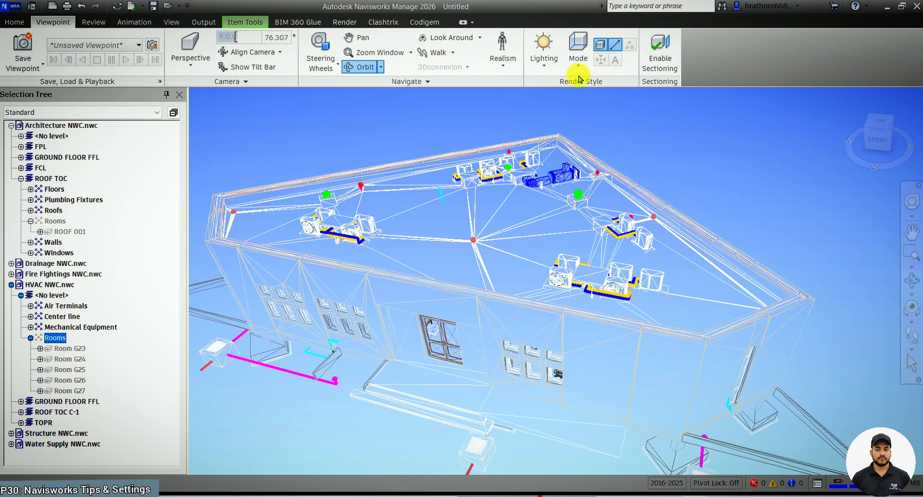
Step: Set the viewpoint's render mode to Shaded with the whole building in view
click(578, 57)
click(593, 111)
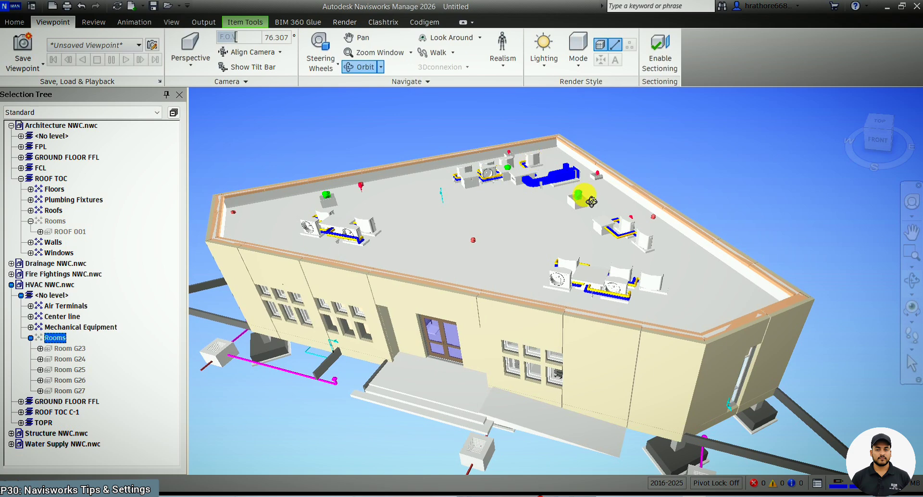
scroll(683, 177, down, 2)
scroll(579, 152, up, 3)
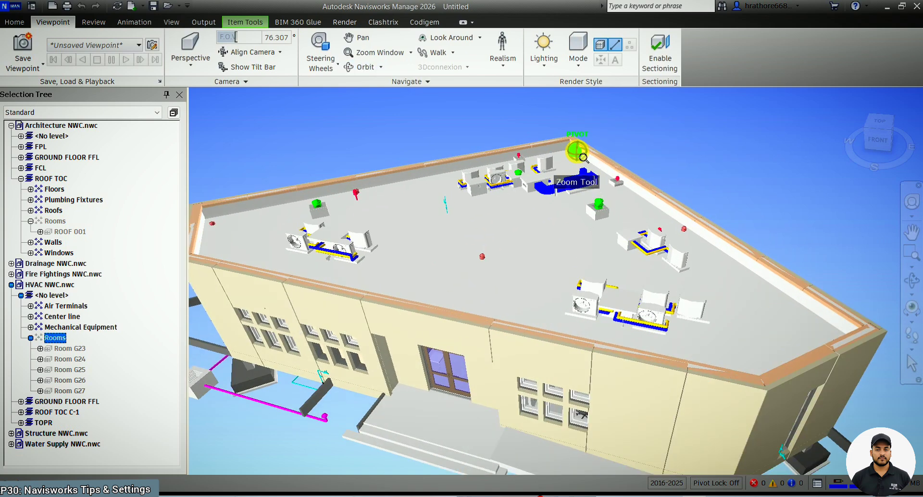
scroll(618, 167, down, 3)
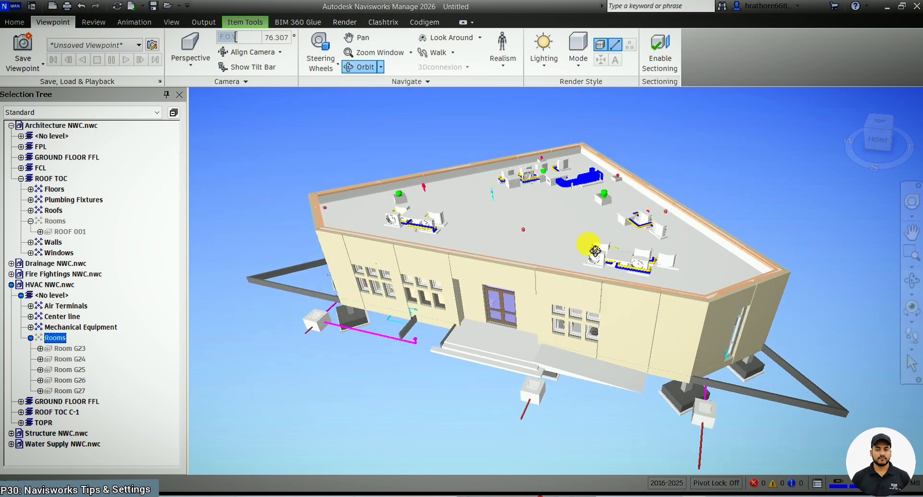
mouse_move(677, 228)
mouse_down()
mouse_move(668, 207)
mouse_move(676, 233)
mouse_up()
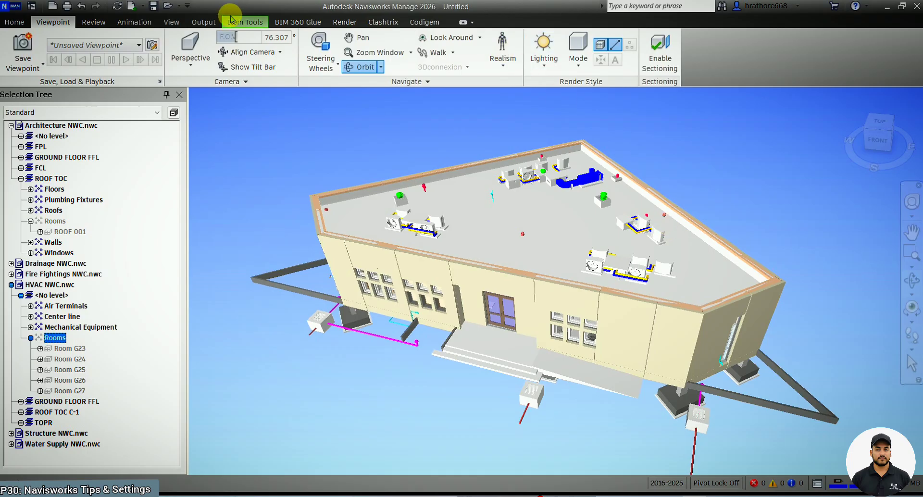
Step: View the model in full screen, and return to the normal window with the building filling the scene
click(111, 23)
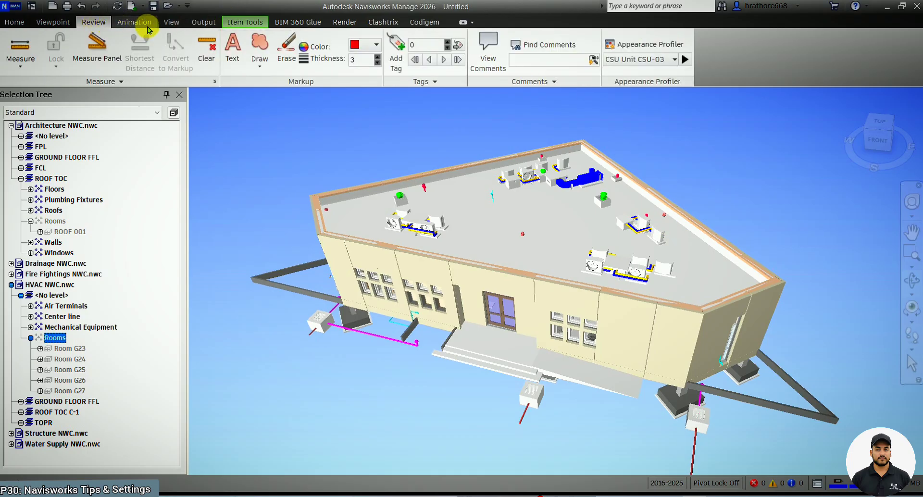
click(171, 22)
scroll(624, 140, up, 1)
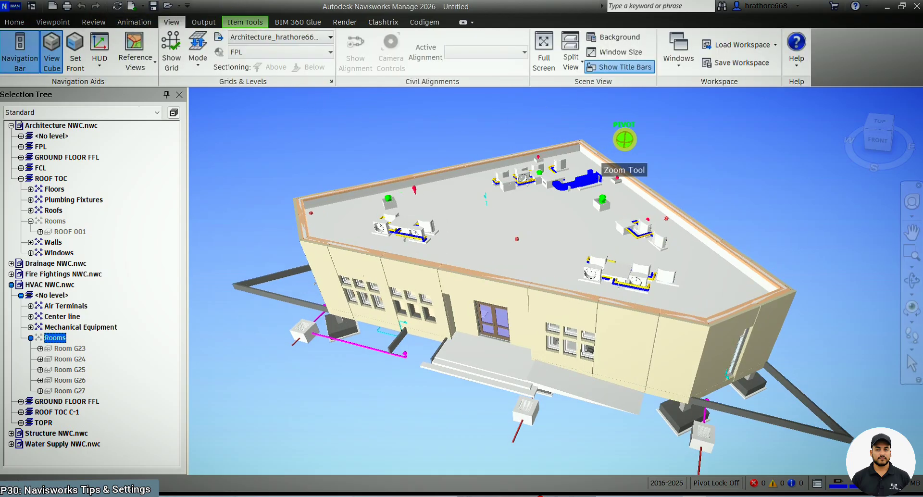
scroll(625, 139, up, 1)
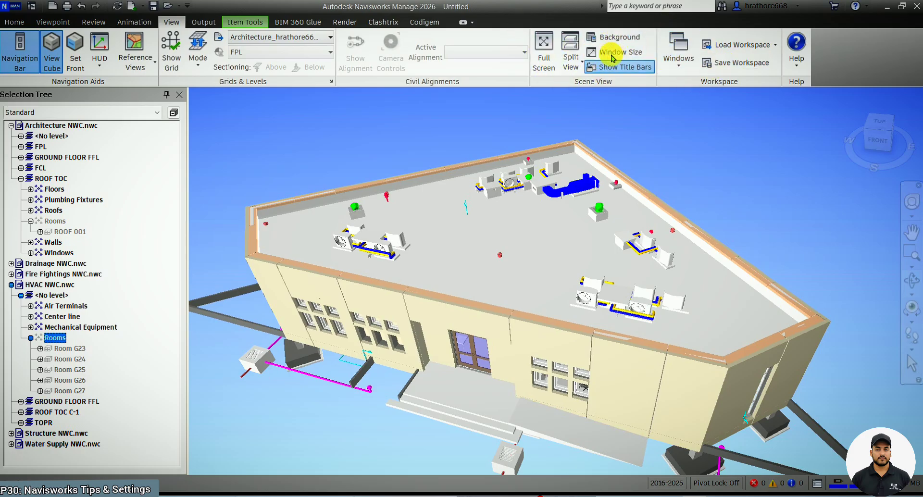
scroll(493, 135, down, 2)
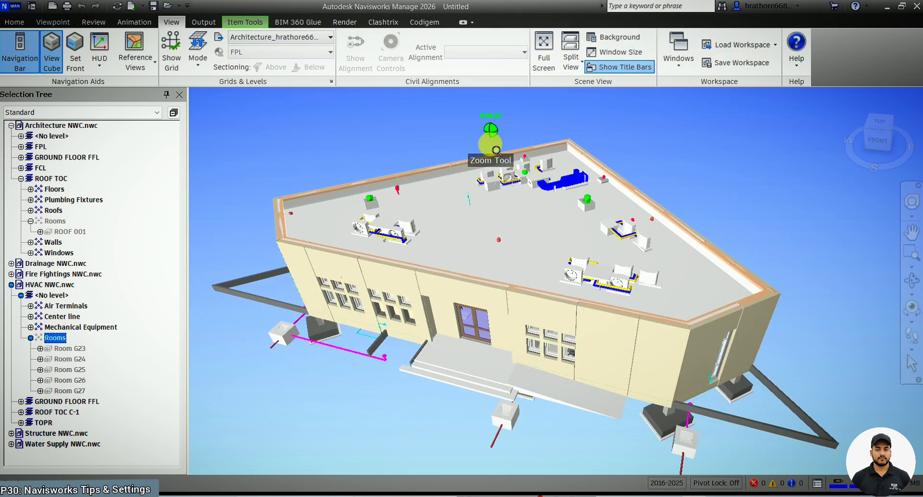
click(546, 67)
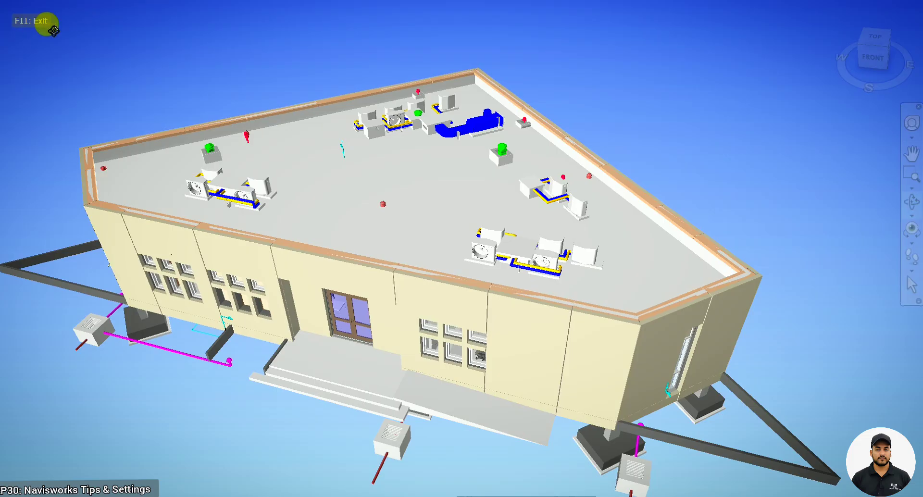
click(38, 29)
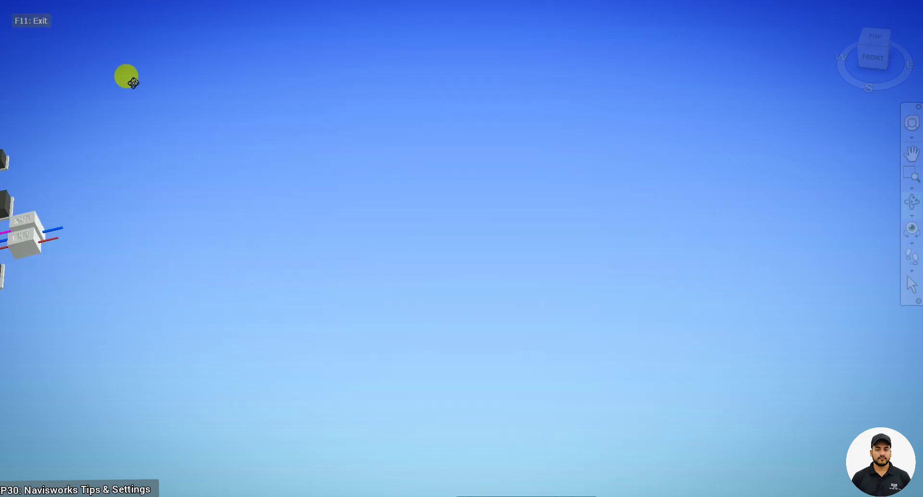
click(294, 166)
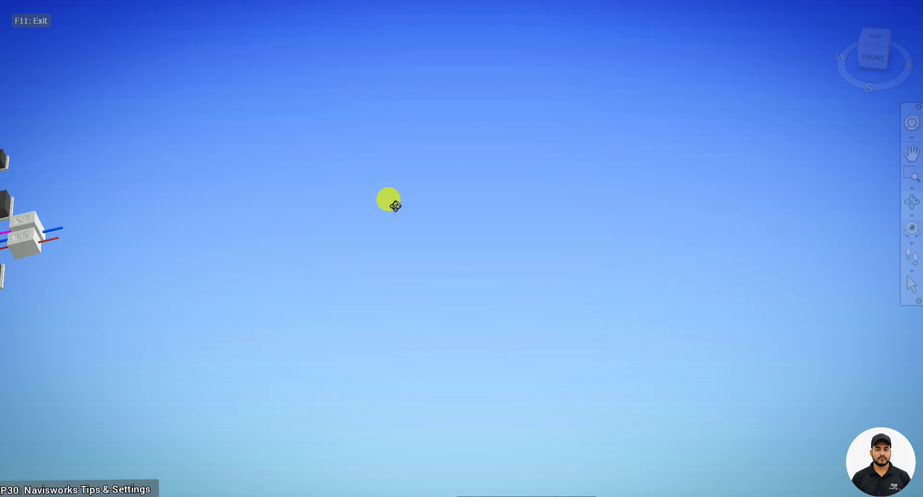
key(F11)
scroll(690, 296, down, 8)
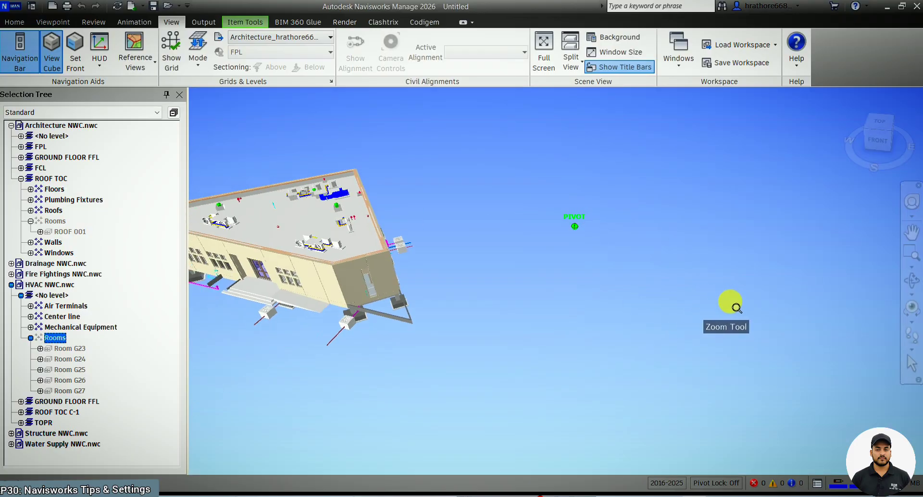
scroll(291, 222, up, 2)
scroll(298, 230, up, 5)
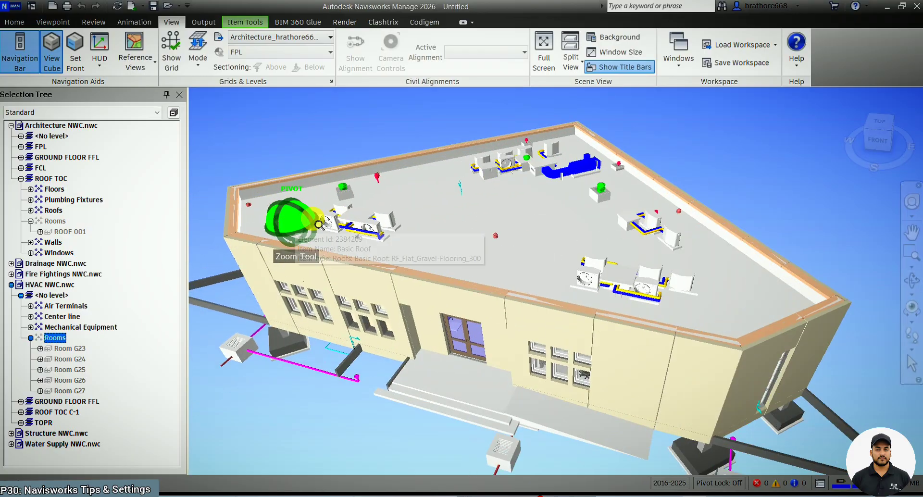
Step: Split the scene view vertically, and inspect the building's end wall and rooftop equipment in the original view
click(568, 66)
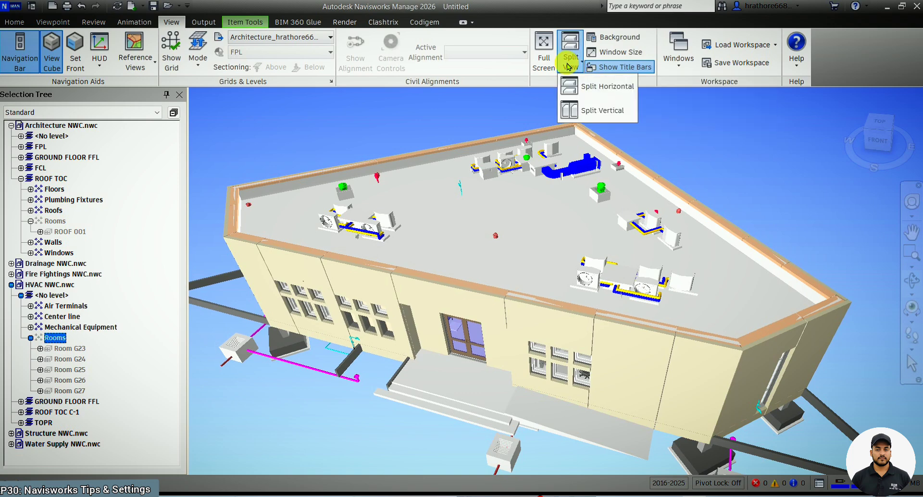
click(601, 111)
scroll(288, 249, down, 5)
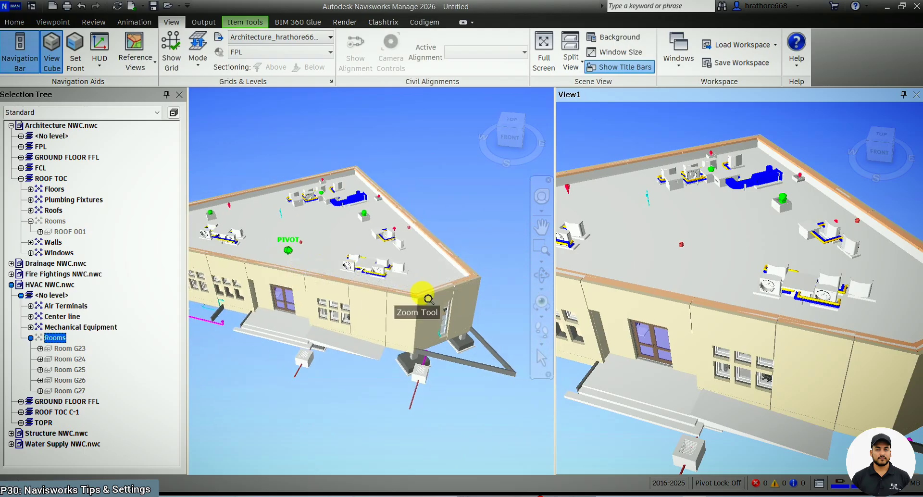
scroll(422, 315, up, 5)
shift+middle_drag(490, 374, 442, 366)
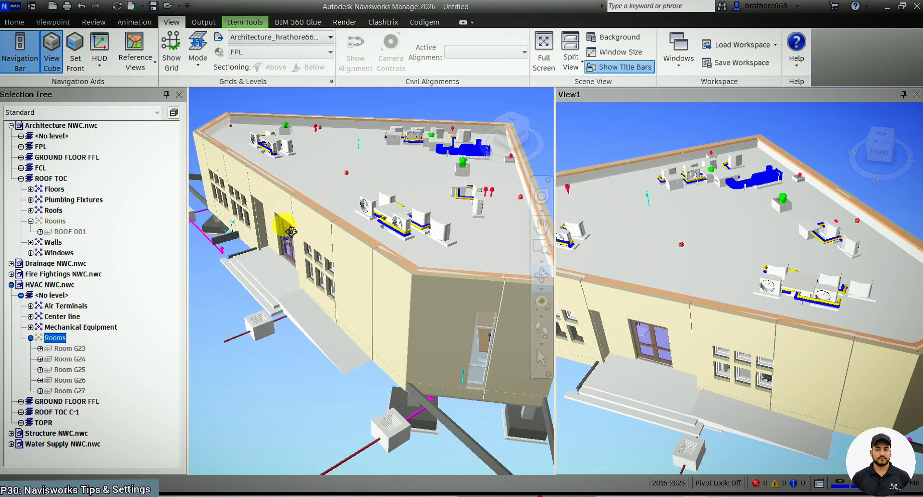
scroll(287, 226, down, 2)
scroll(490, 305, up, 4)
scroll(490, 304, up, 3)
scroll(436, 274, down, 3)
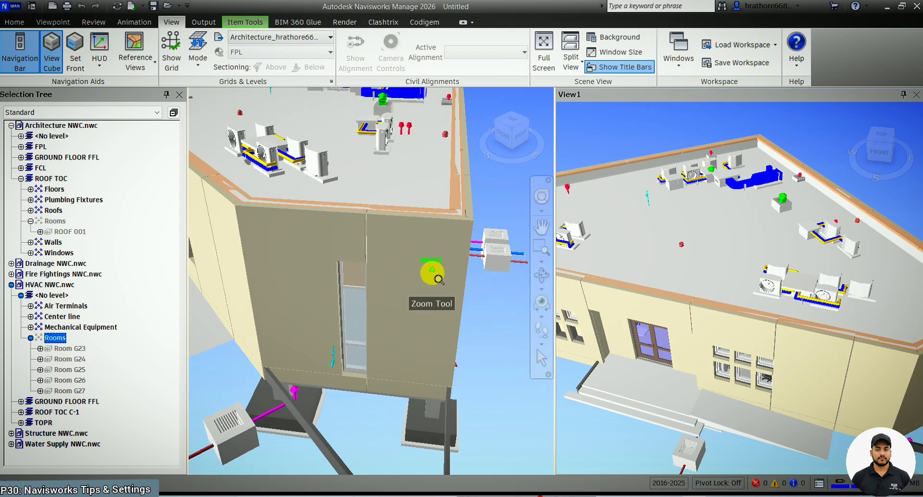
shift+middle_drag(368, 355, 392, 343)
Step: Examine the building independently in both split views from different angles and distances
scroll(713, 279, down, 4)
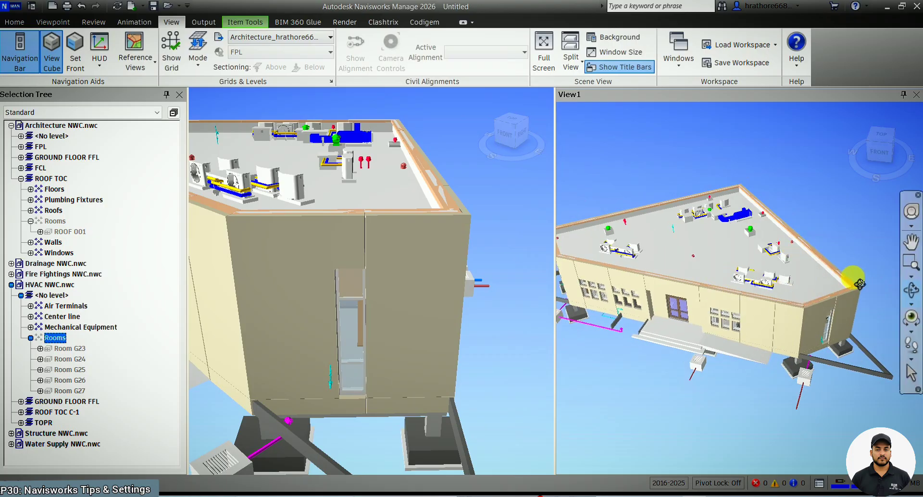
scroll(852, 278, up, 2)
shift+middle_drag(740, 216, 745, 237)
scroll(745, 238, down, 4)
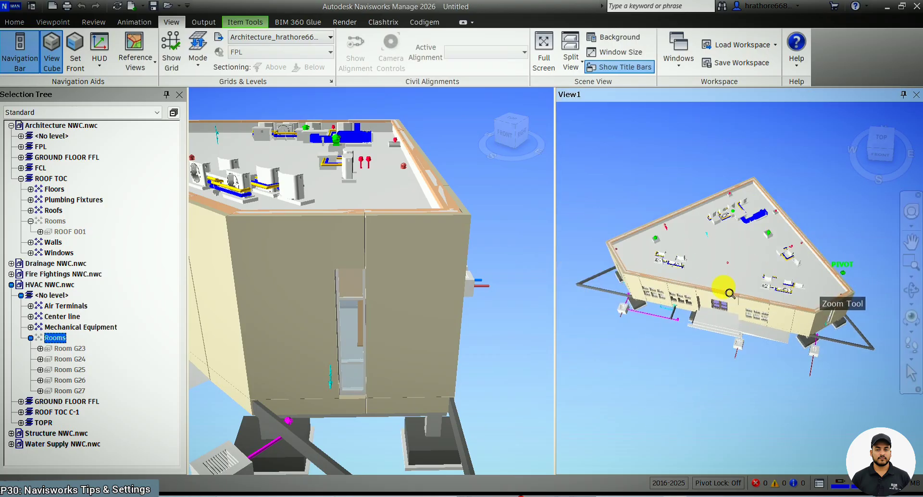
scroll(425, 247, down, 3)
shift+middle_drag(371, 267, 391, 301)
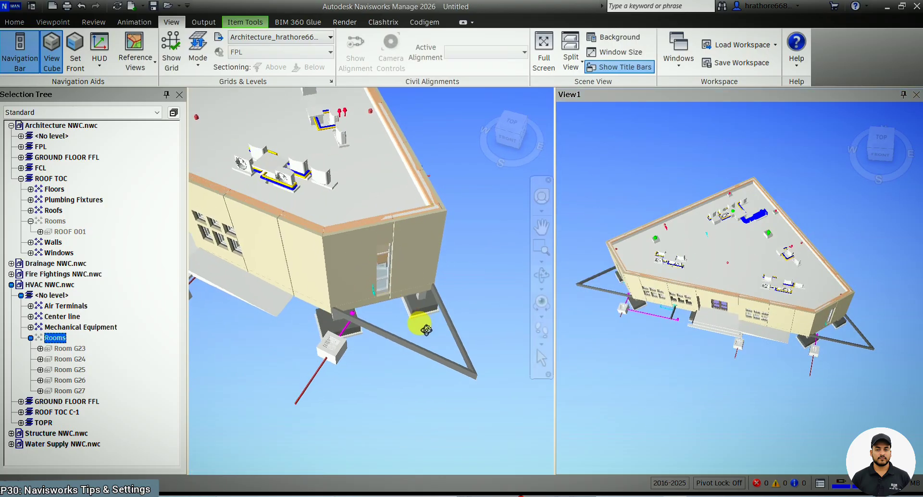
scroll(485, 380, down, 1)
scroll(489, 385, down, 1)
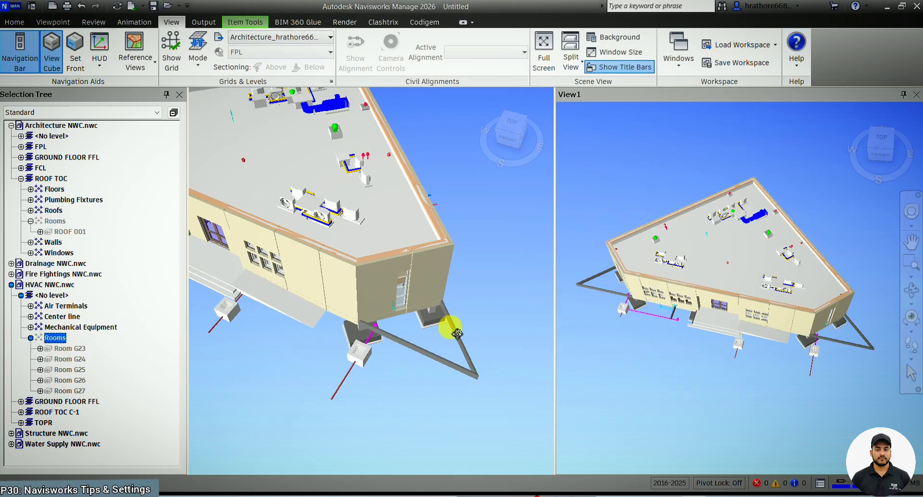
scroll(435, 378, down, 2)
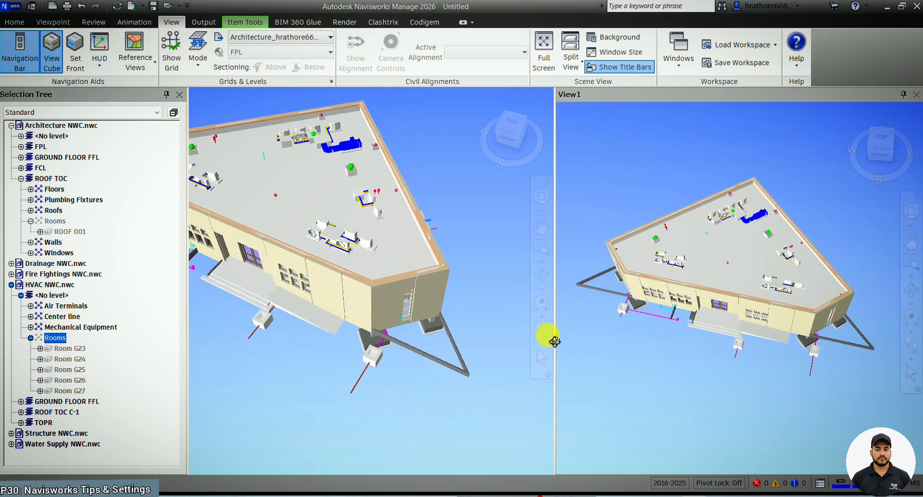
scroll(526, 406, down, 2)
shift+middle_drag(526, 405, 509, 338)
scroll(451, 426, up, 2)
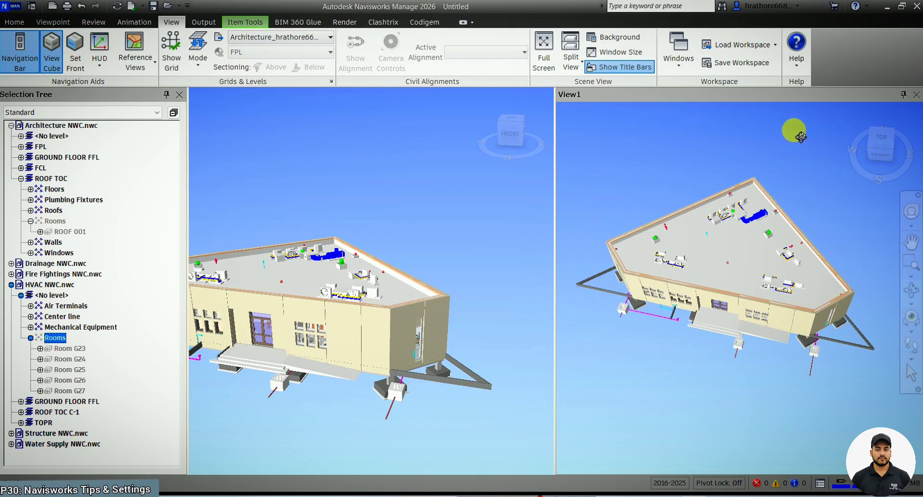
Step: Close the second view, and show the whole building from above in the single scene view
click(916, 96)
scroll(609, 226, up, 3)
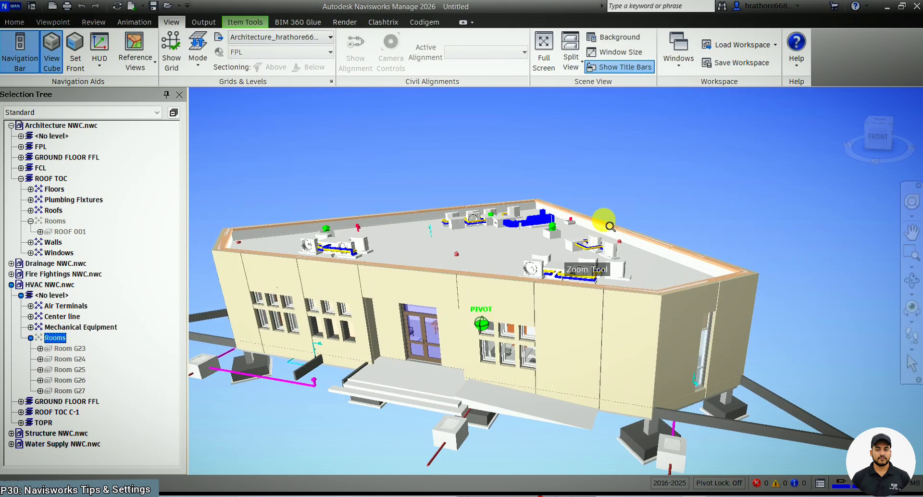
shift+middle_drag(609, 226, 590, 249)
scroll(523, 175, down, 3)
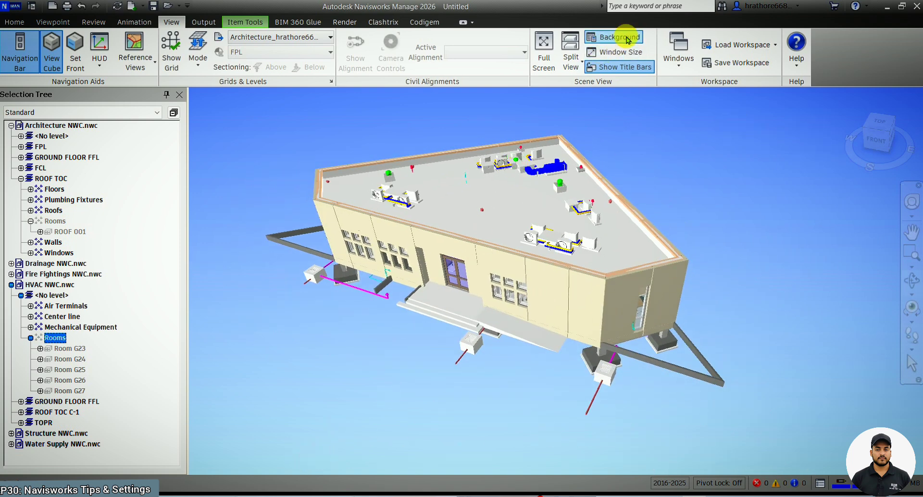
Step: Preview the Plain and Horizon background modes in the background settings, and confirm the Graduated mode
click(610, 37)
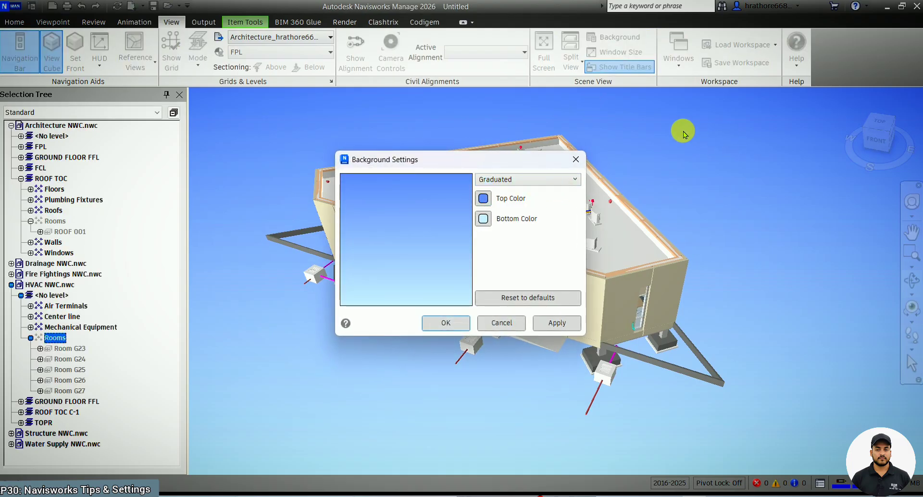
click(515, 183)
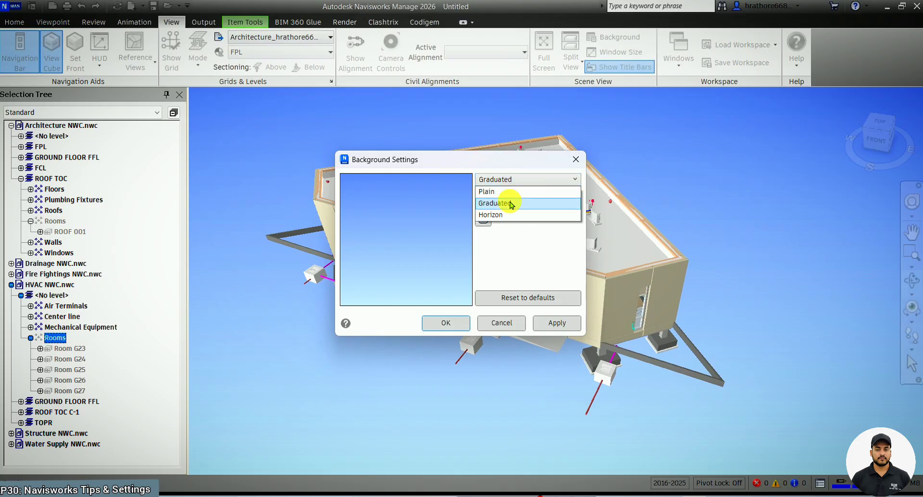
click(518, 191)
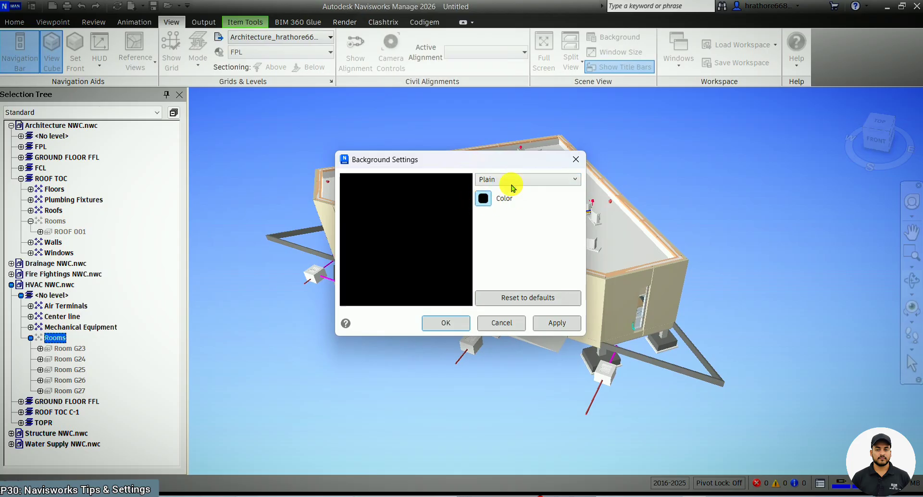
click(526, 183)
click(507, 222)
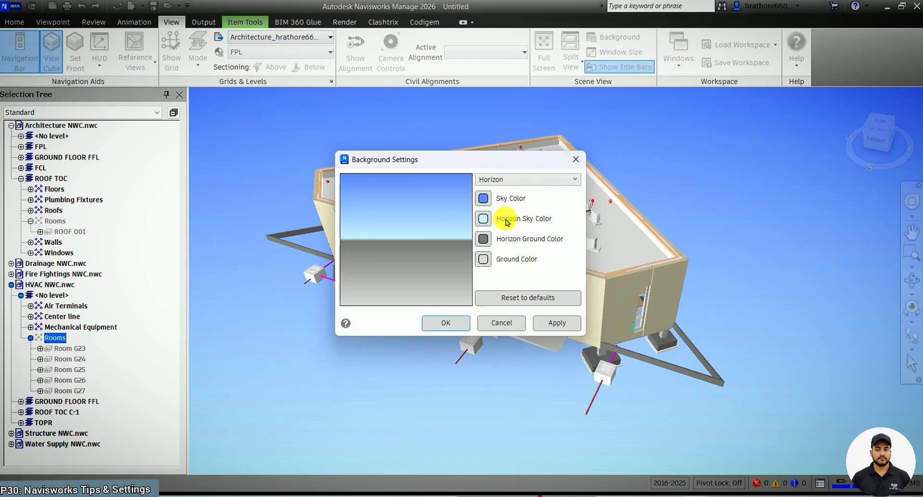
click(532, 183)
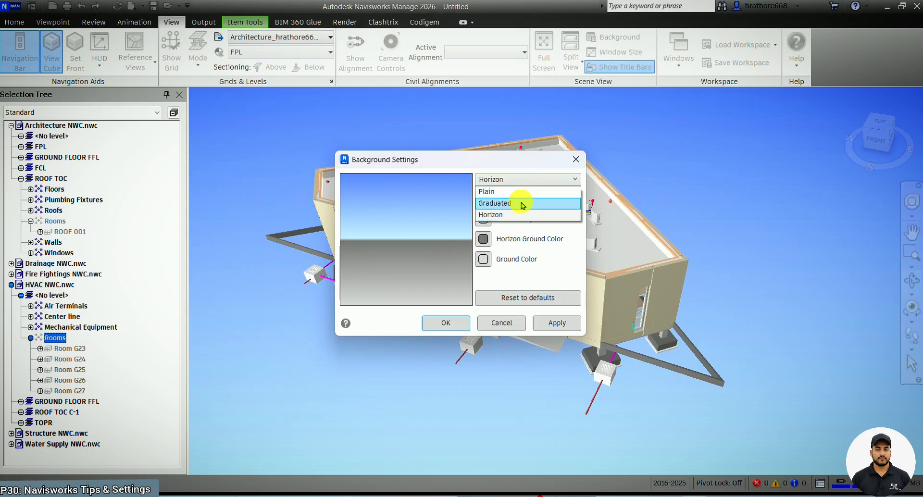
click(522, 204)
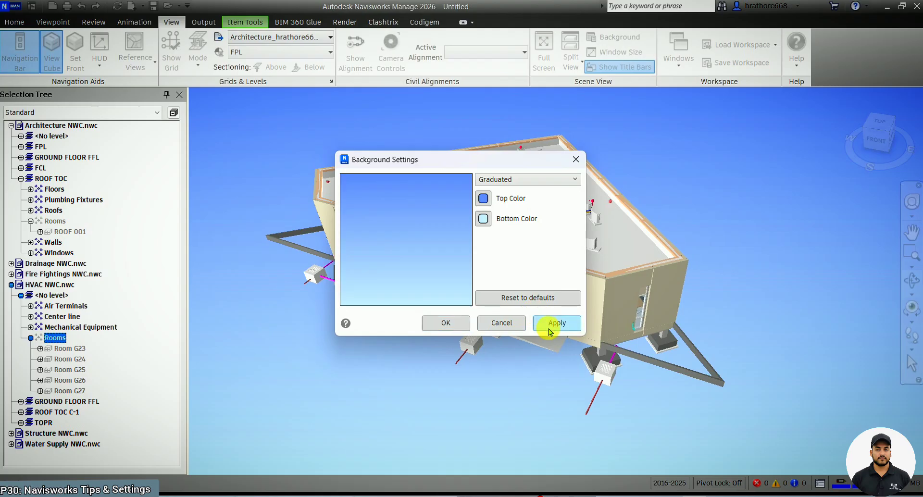
click(453, 328)
Step: Check the scene view's window size settings, and dismiss them without changes
scroll(501, 170, up, 3)
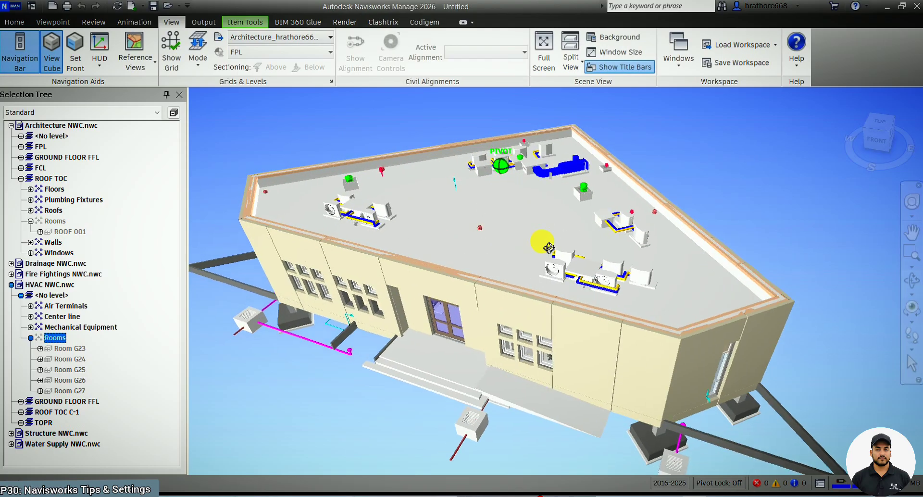
scroll(523, 226, down, 2)
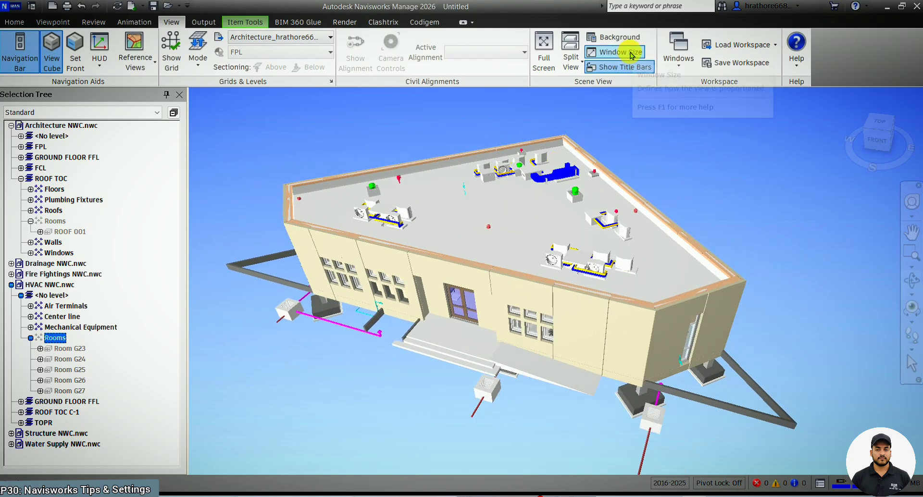
click(614, 52)
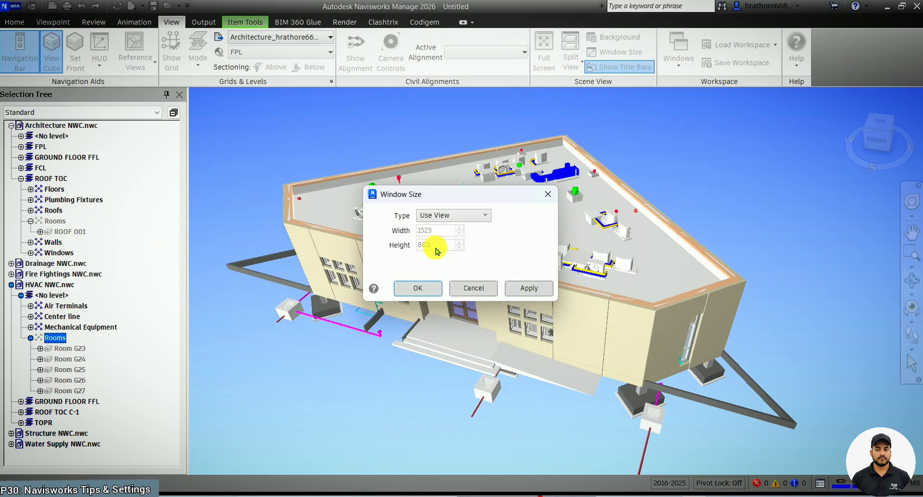
key(Escape)
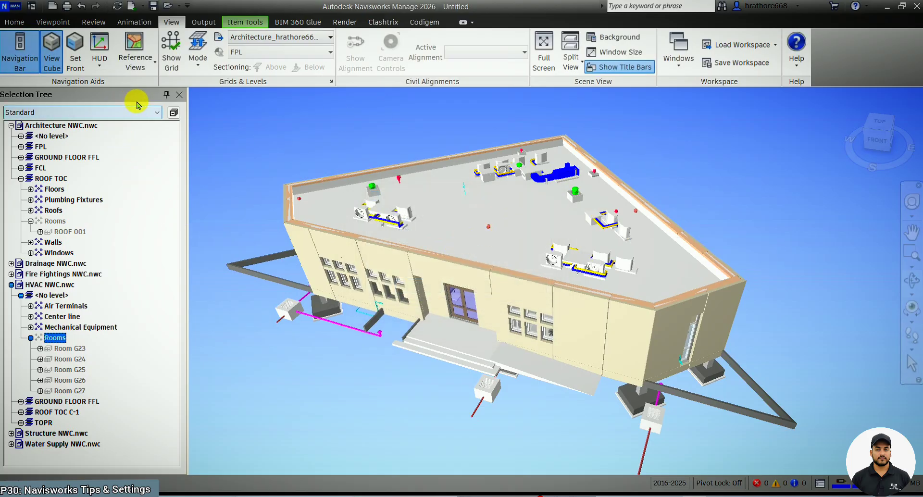
Step: Check the item properties of the selected HVAC Rooms collection, and close the properties display
click(8, 24)
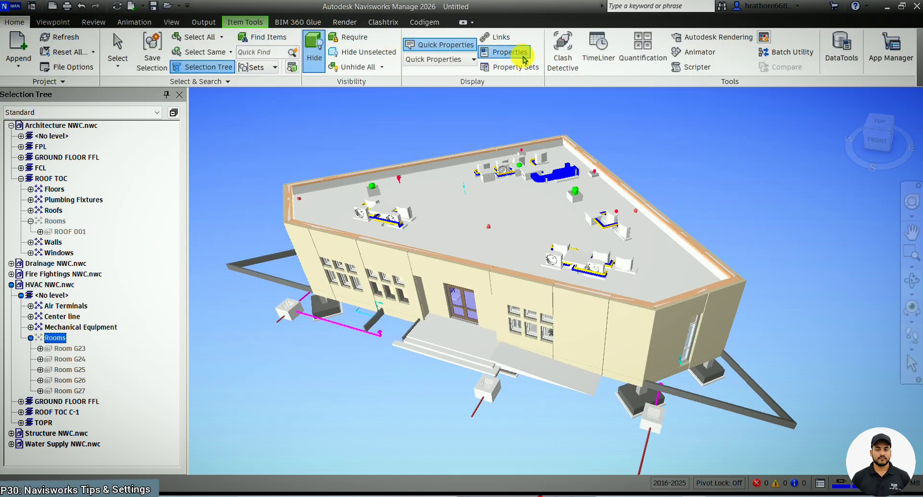
click(508, 52)
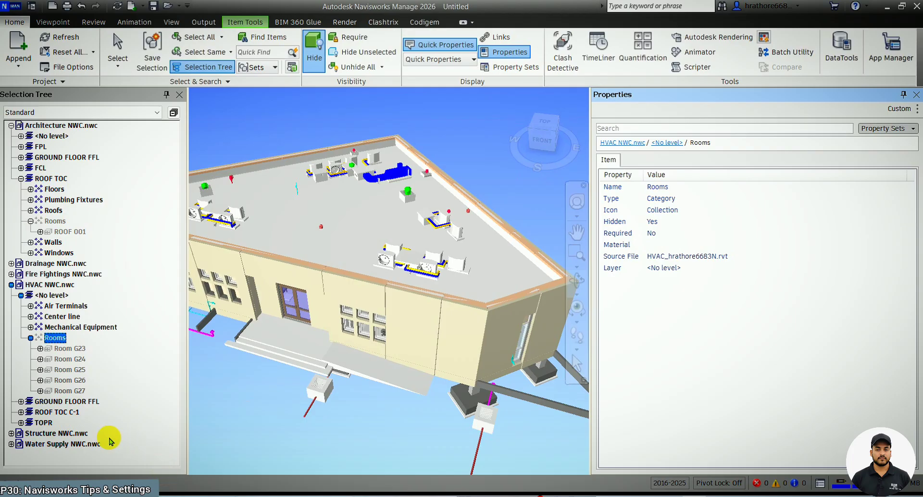
click(916, 94)
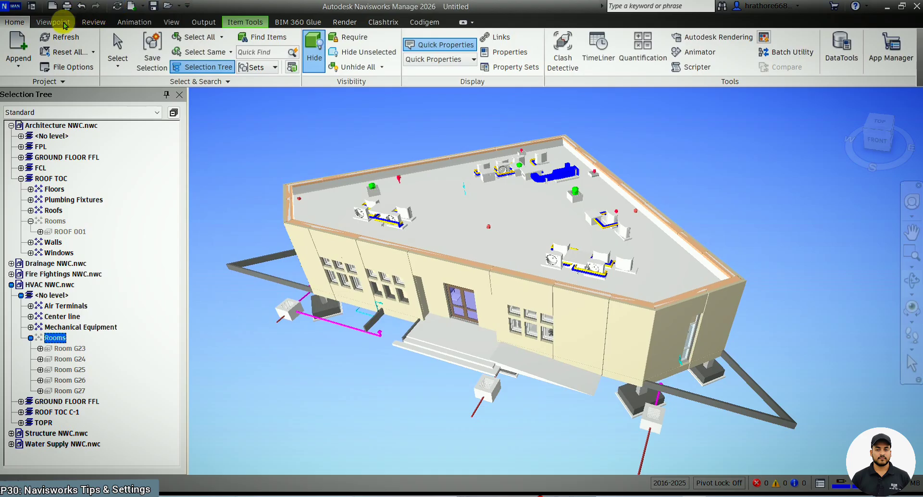
Step: Check the options for saving the current workspace as an XML workspace file, and cancel the save
click(105, 23)
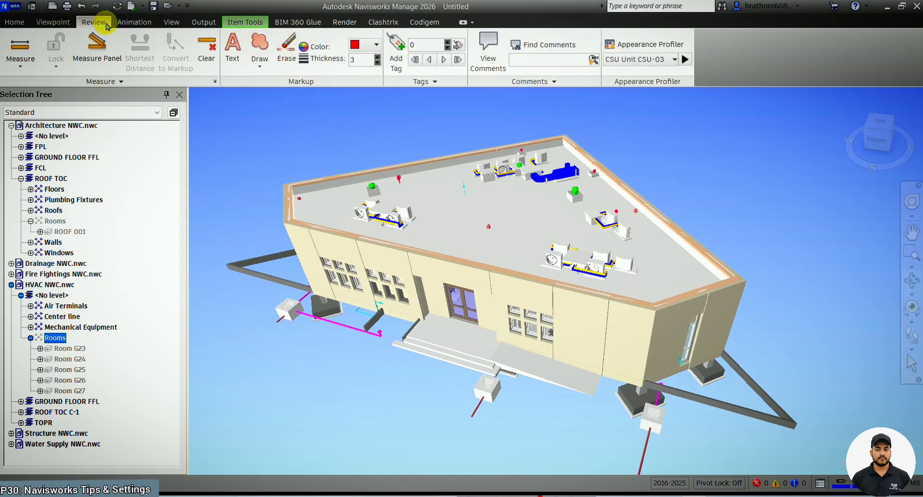
click(175, 26)
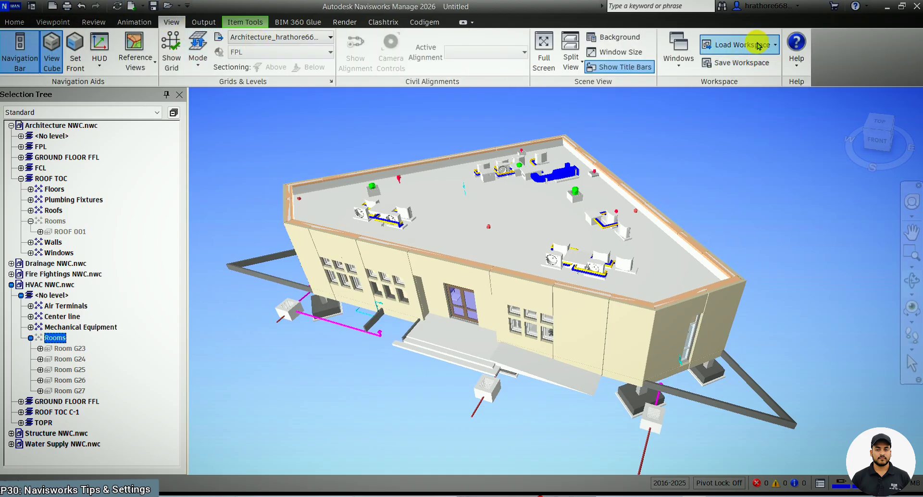
click(747, 63)
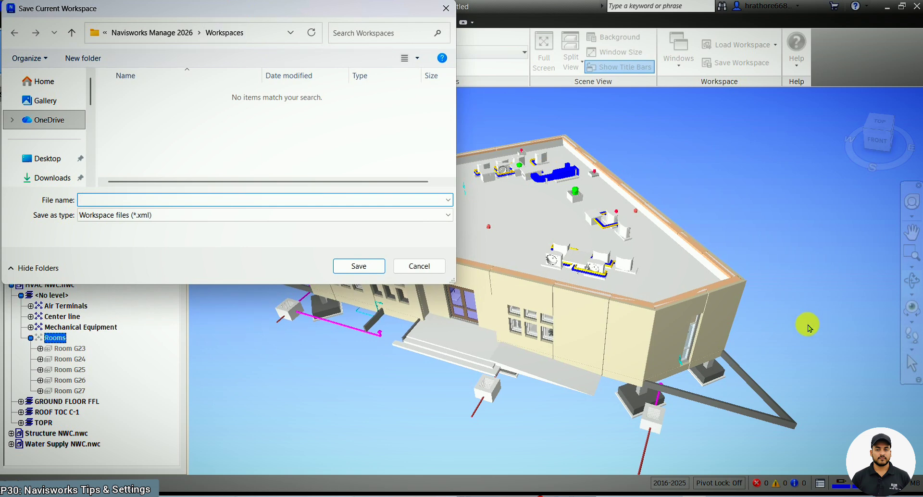
key(Escape)
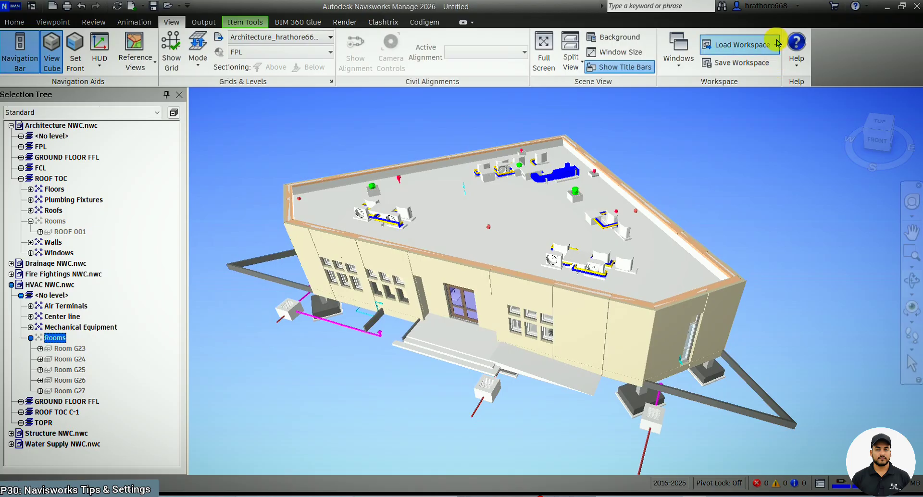
Step: Check which predefined workspaces can be loaded, and clear the current Rooms selection
click(769, 47)
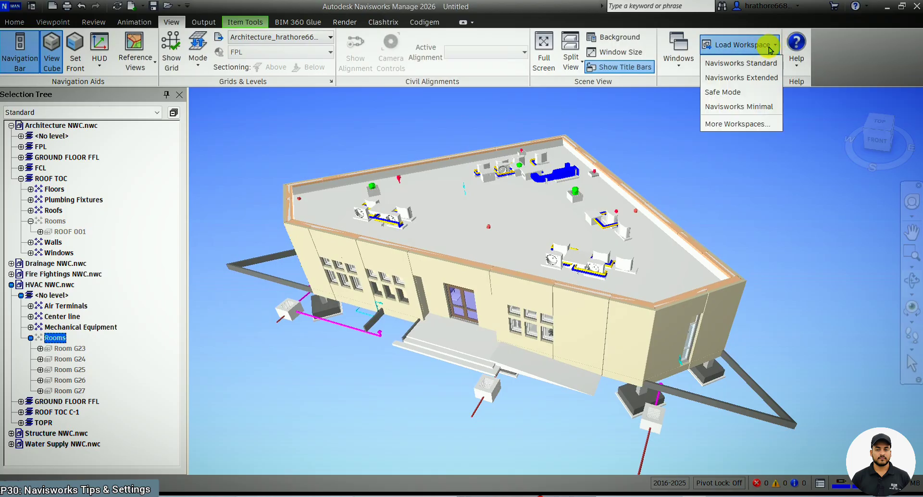
click(743, 221)
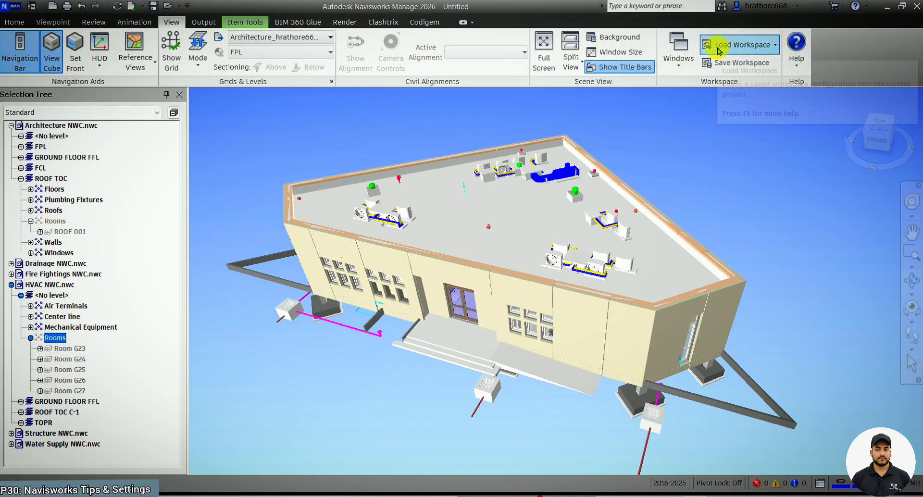
click(691, 68)
key(Escape)
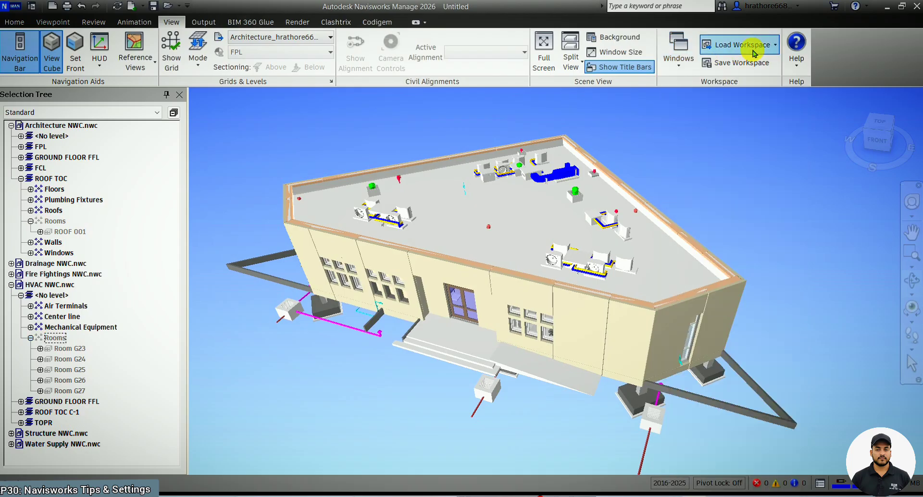
Step: Check the top-level categories in the Options Editor, and close it without changes
scroll(718, 223, down, 3)
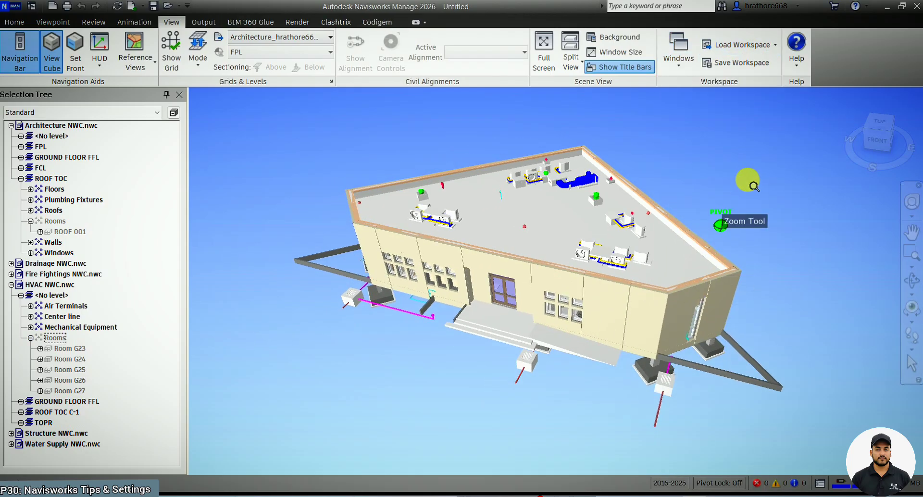
scroll(752, 175, up, 4)
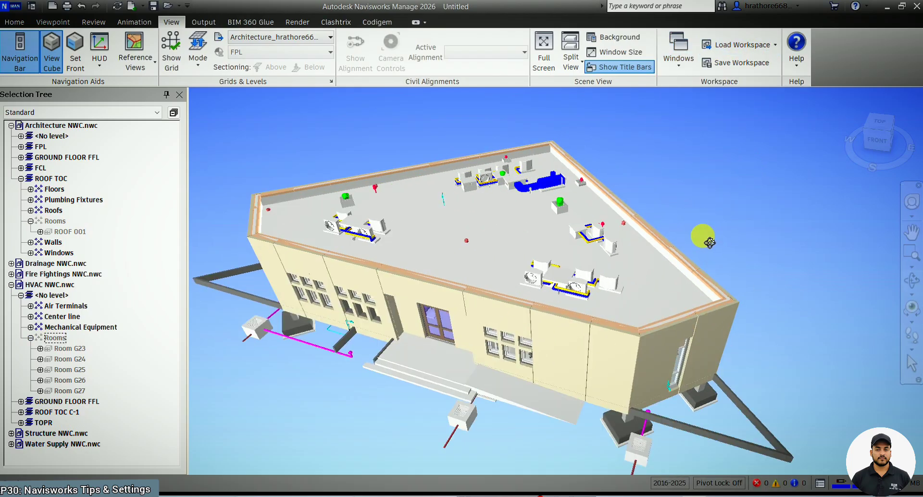
click(12, 10)
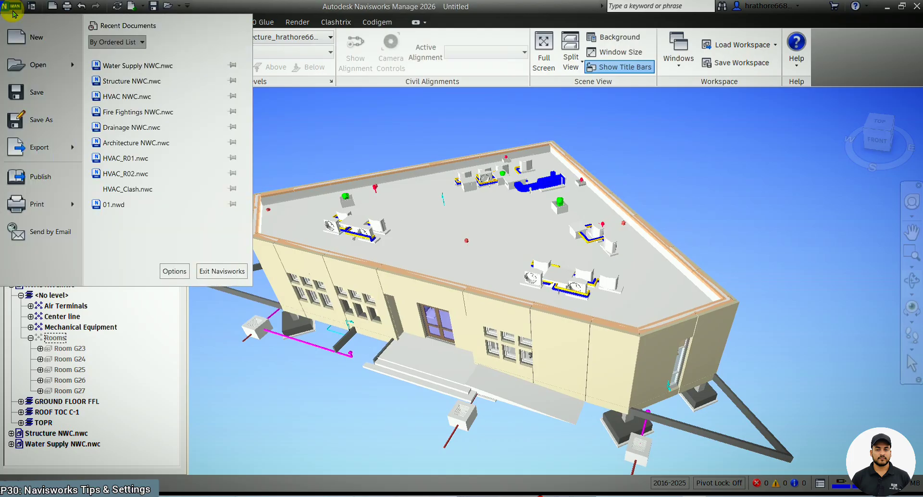
click(173, 271)
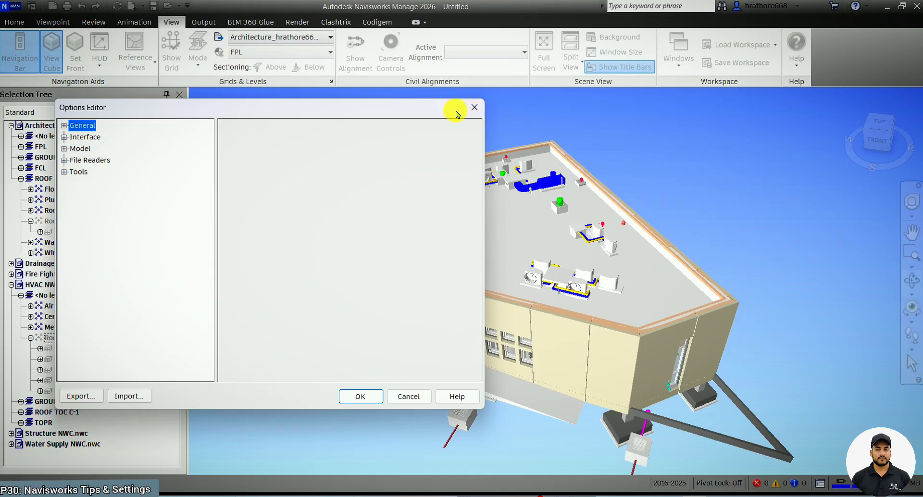
click(467, 115)
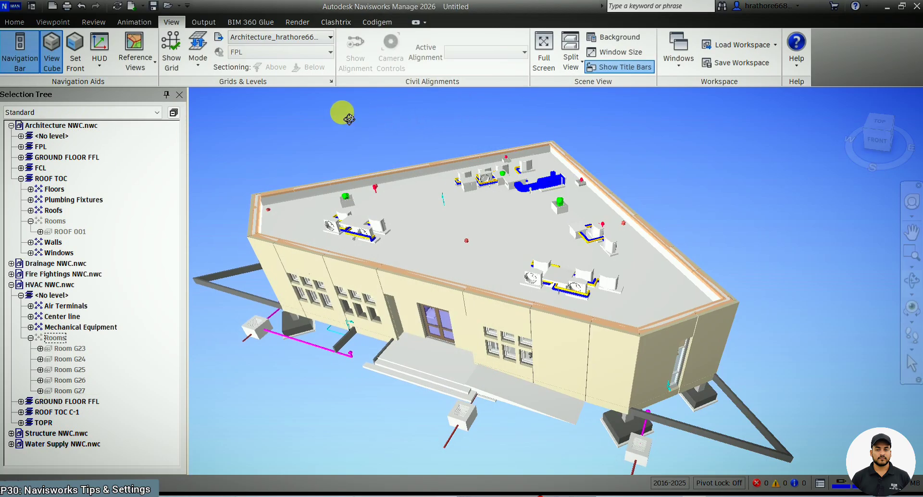
Step: Reopen the global options from the scene, expand the General and Interface categories, look up Sectioning, and dismiss the editor
right_click(342, 115)
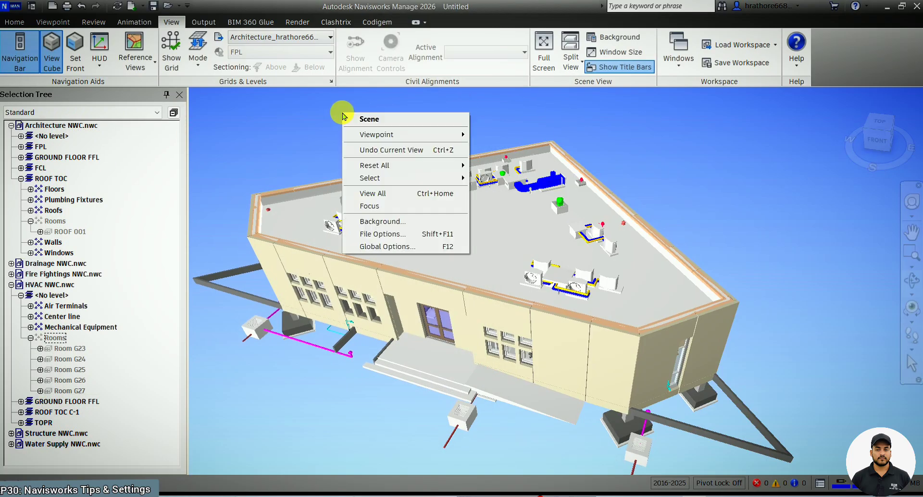
click(368, 246)
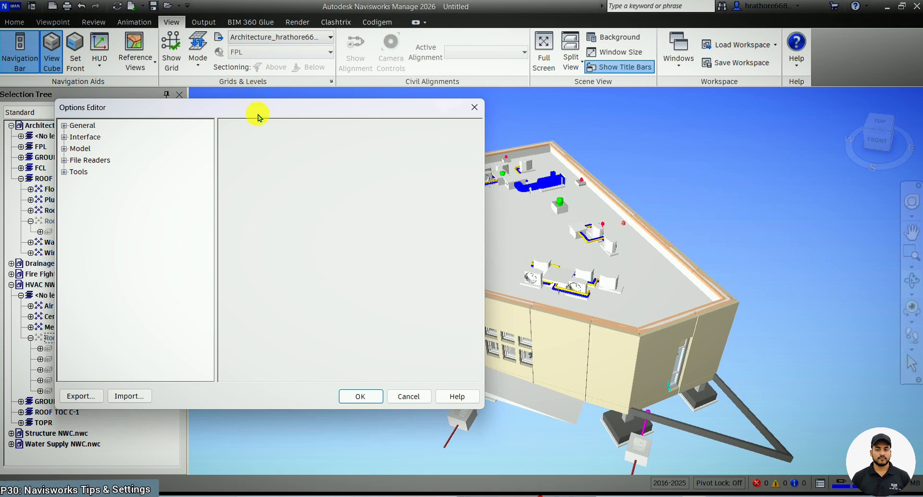
drag(263, 107, 223, 103)
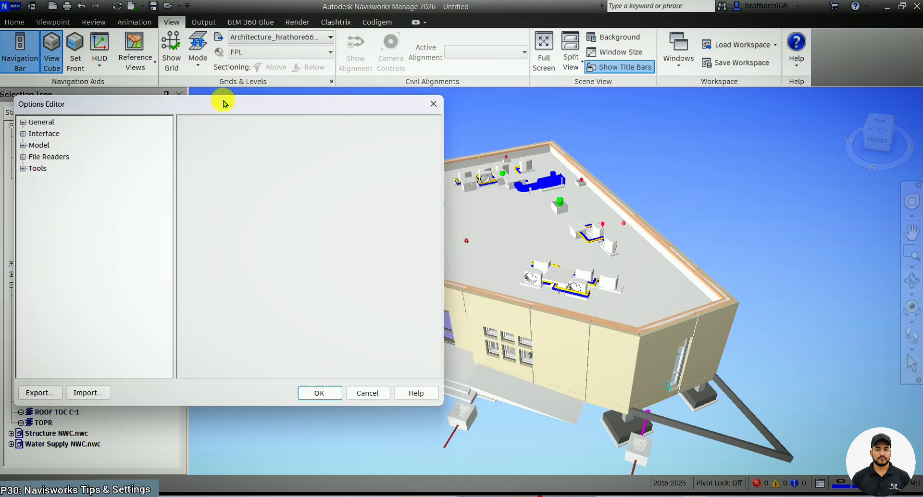
click(23, 123)
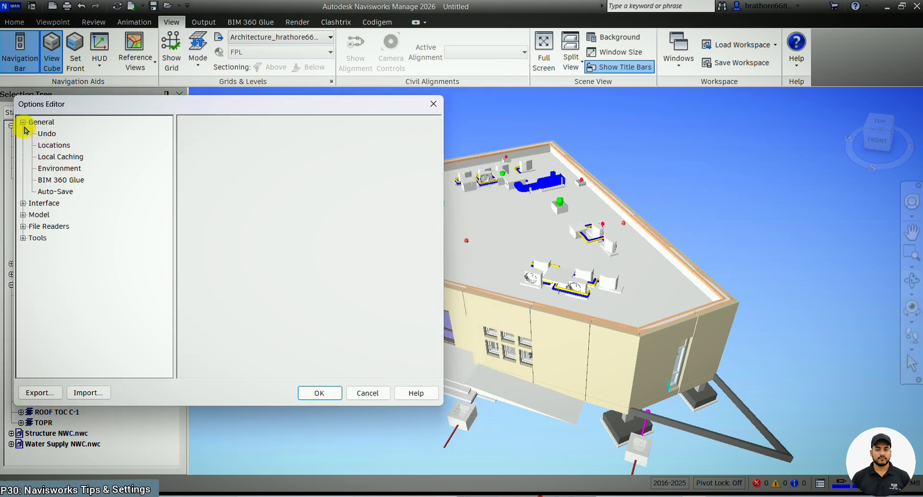
click(22, 203)
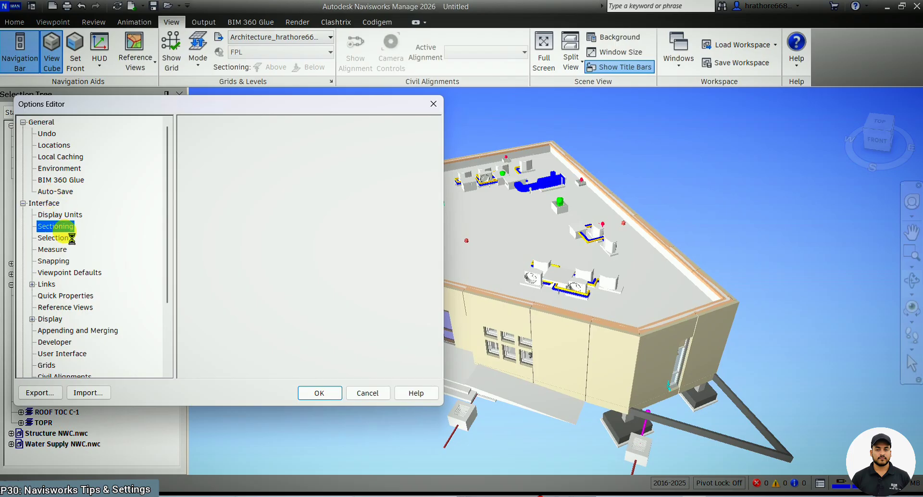
key(Escape)
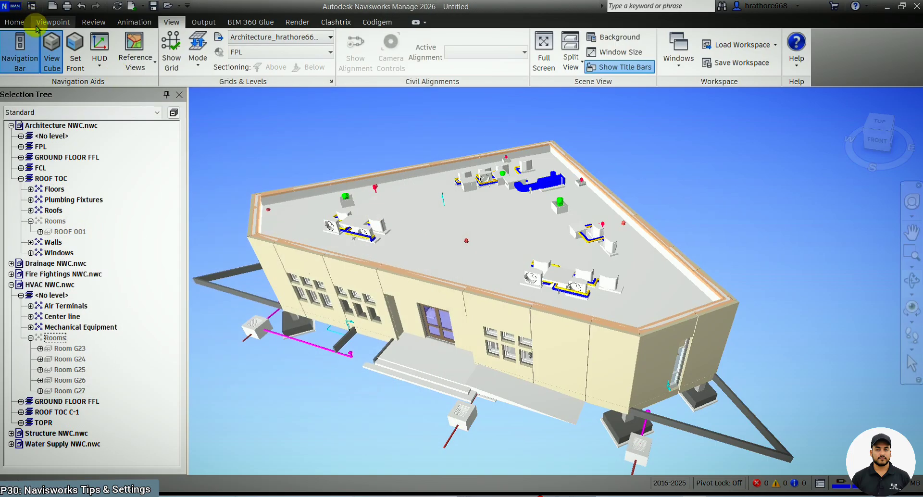
Step: Enable sectioning with a top-aligned plane, and lower the plane below the roof to expose the ducts, pipes and air terminals
click(52, 21)
click(659, 61)
scroll(470, 227, up, 3)
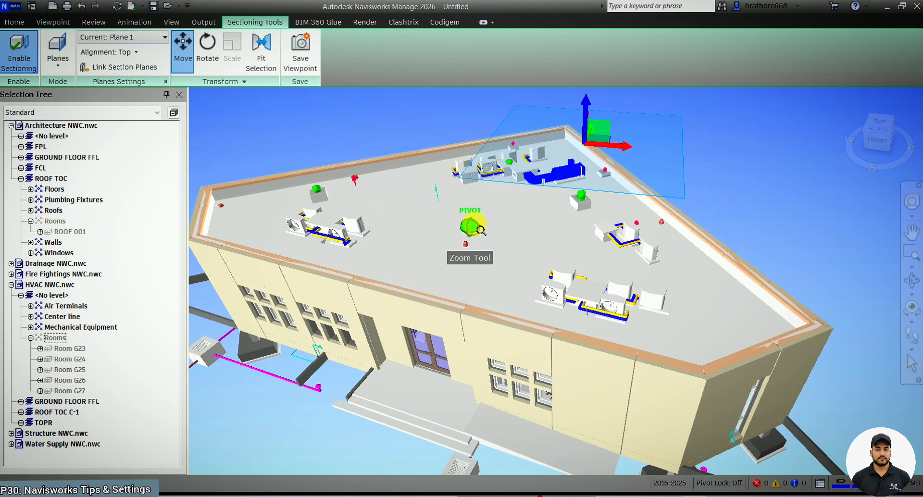
shift+middle_drag(530, 179, 516, 220)
shift+middle_drag(579, 213, 386, 196)
drag(398, 193, 542, 269)
scroll(529, 271, up, 5)
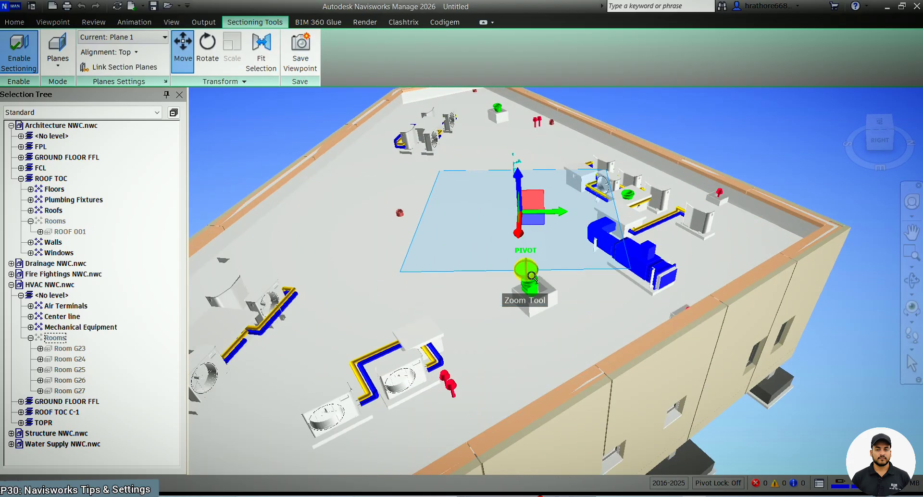
drag(548, 171, 585, 212)
scroll(766, 309, up, 5)
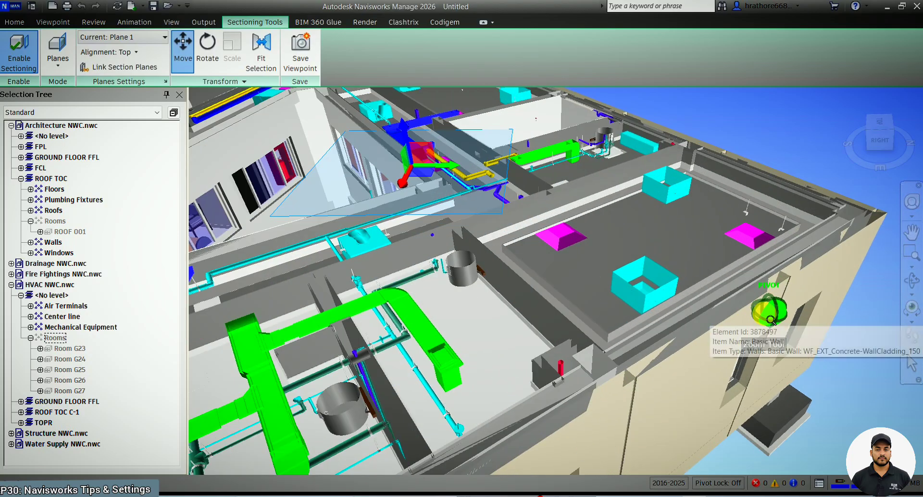
scroll(624, 335, up, 2)
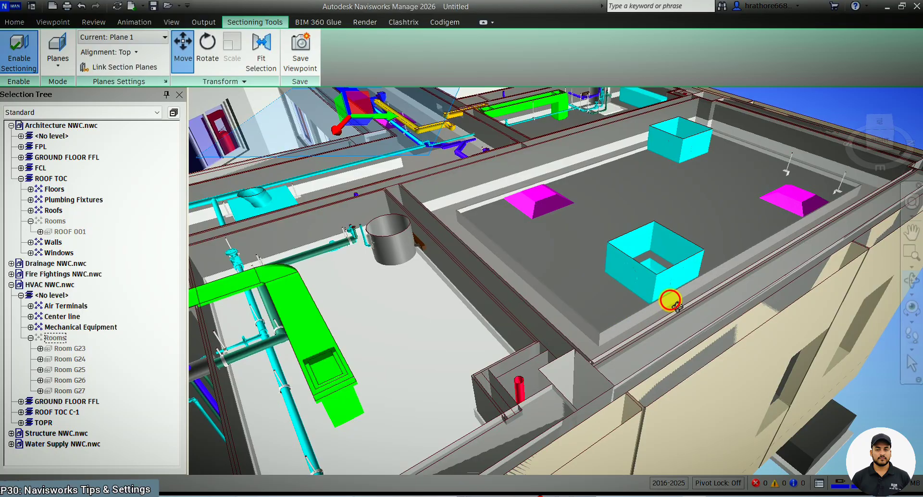
shift+middle_drag(662, 303, 661, 306)
scroll(610, 366, up, 3)
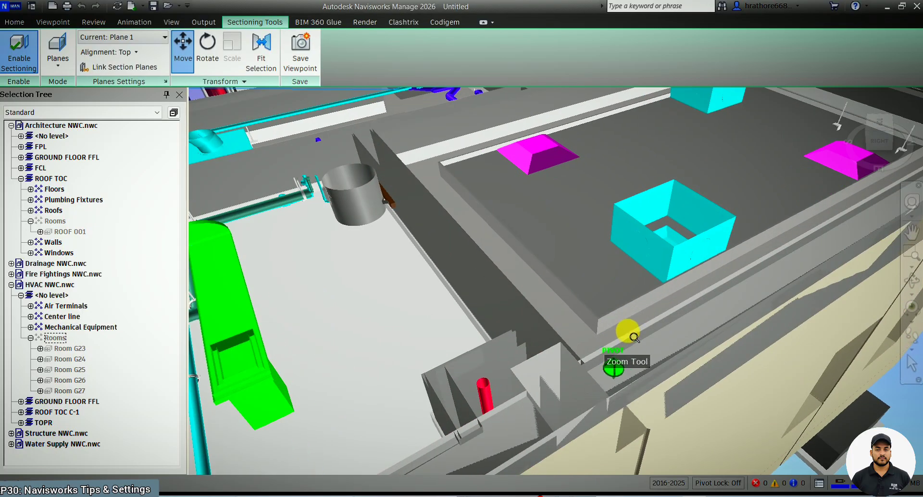
scroll(601, 325, down, 3)
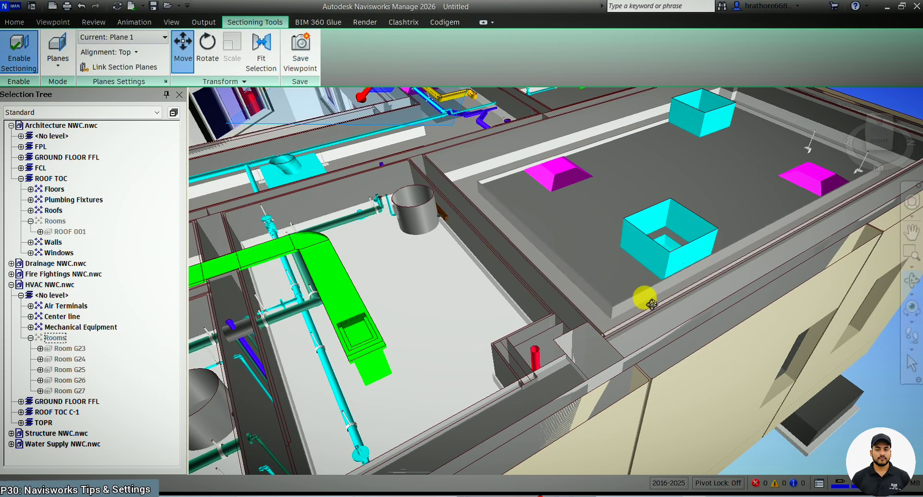
scroll(677, 250, down, 3)
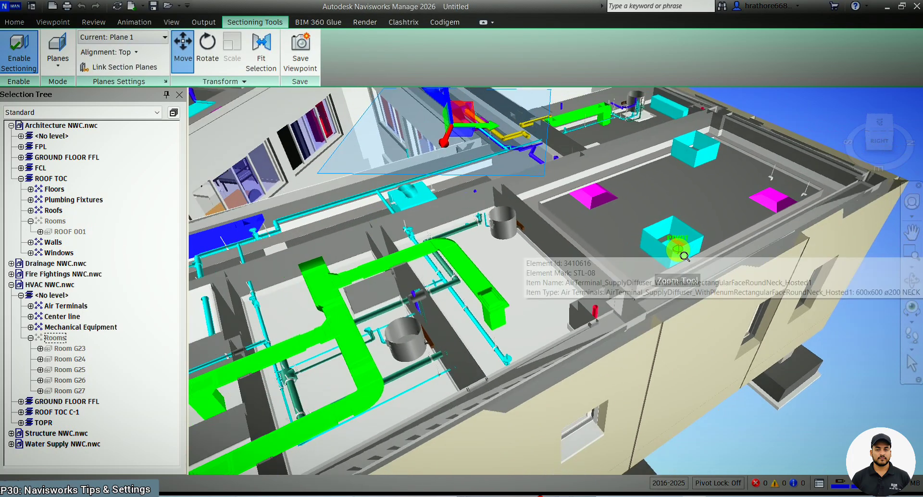
Step: Compare magenta and black as the section capping outline color, set the outline to blue, and apply the options
click(19, 11)
click(169, 271)
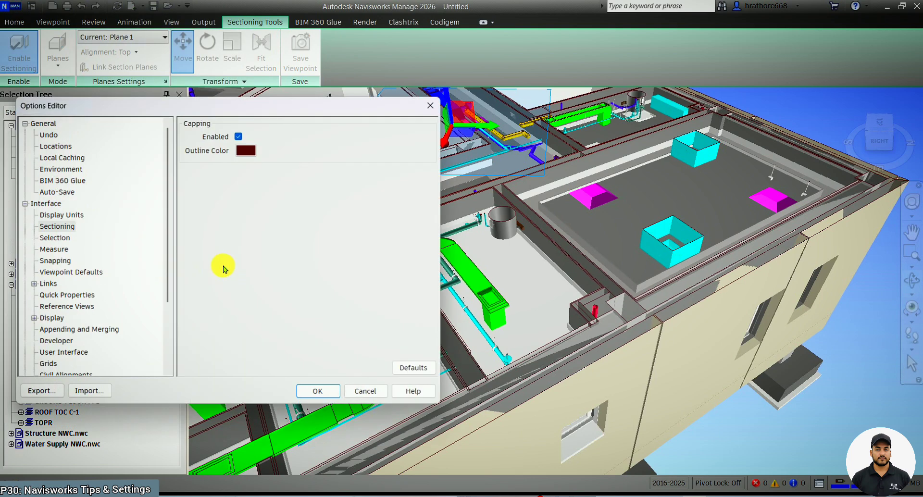
click(247, 151)
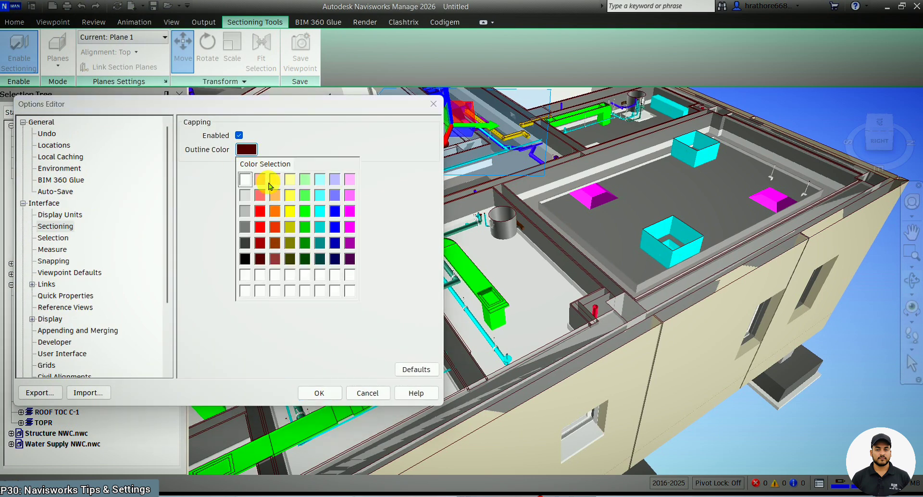
click(349, 212)
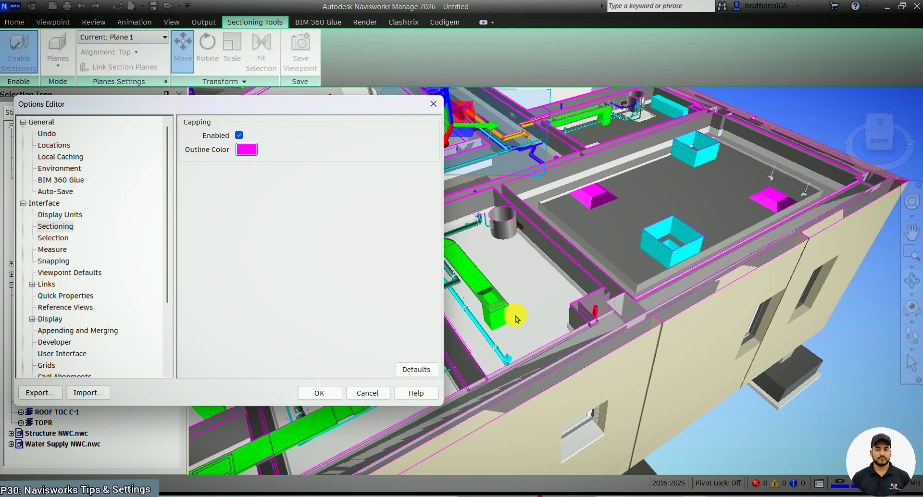
click(247, 150)
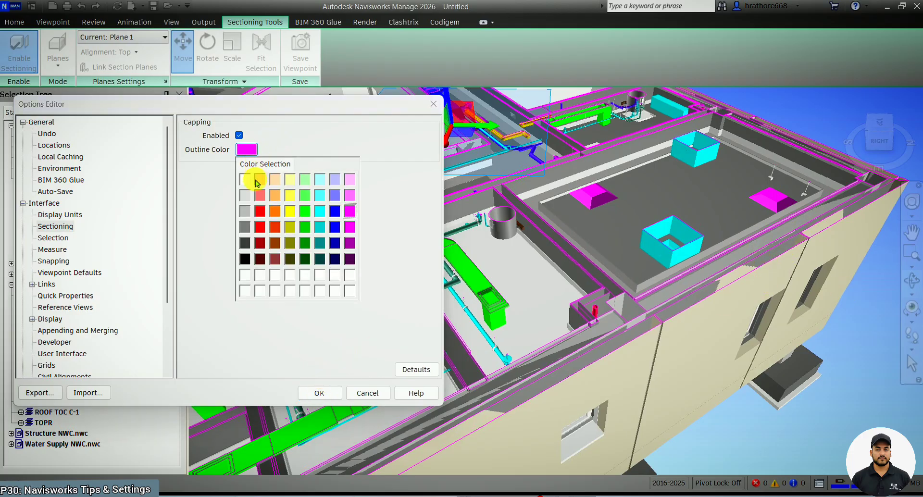
click(245, 258)
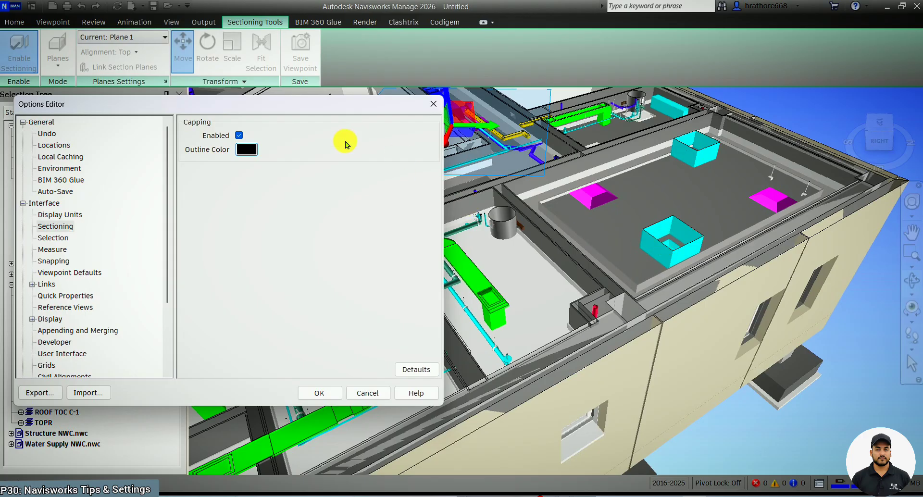
click(247, 149)
click(348, 228)
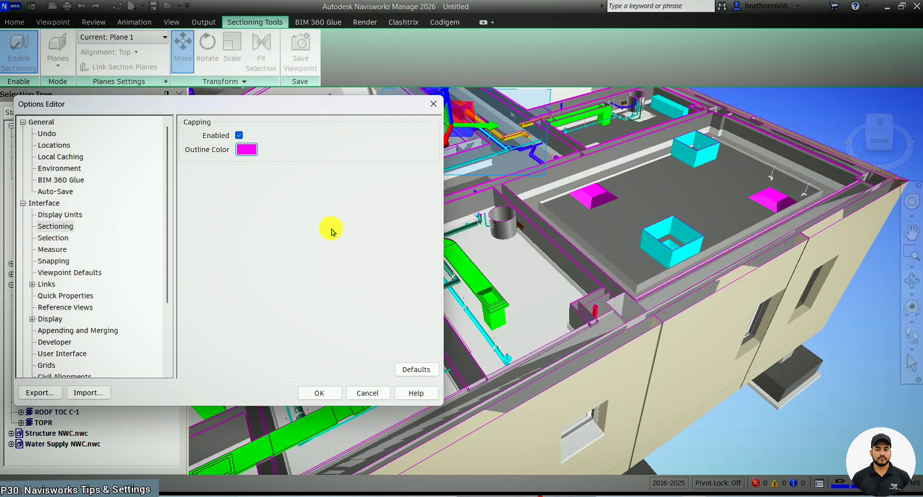
click(250, 151)
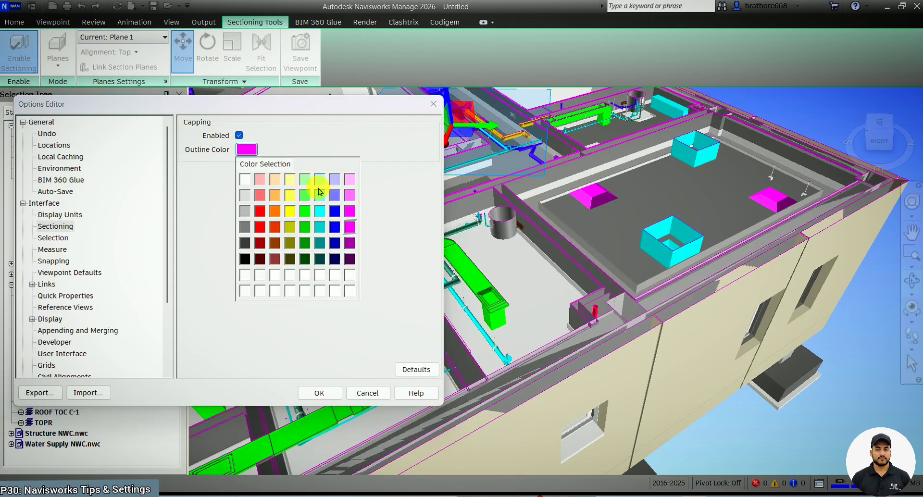
click(331, 229)
click(315, 393)
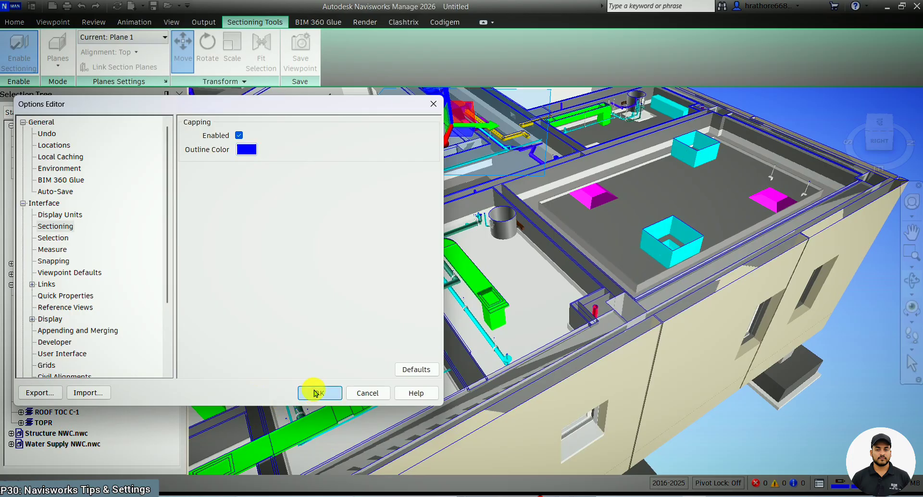
click(53, 238)
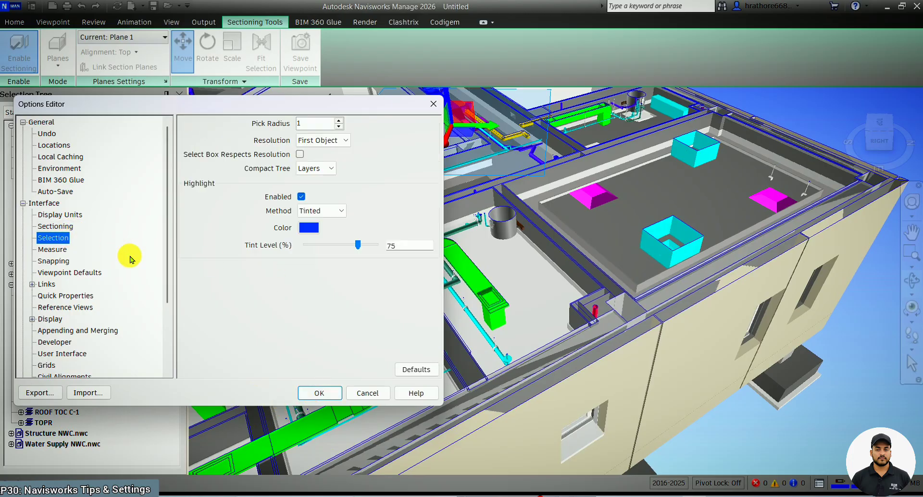
click(320, 393)
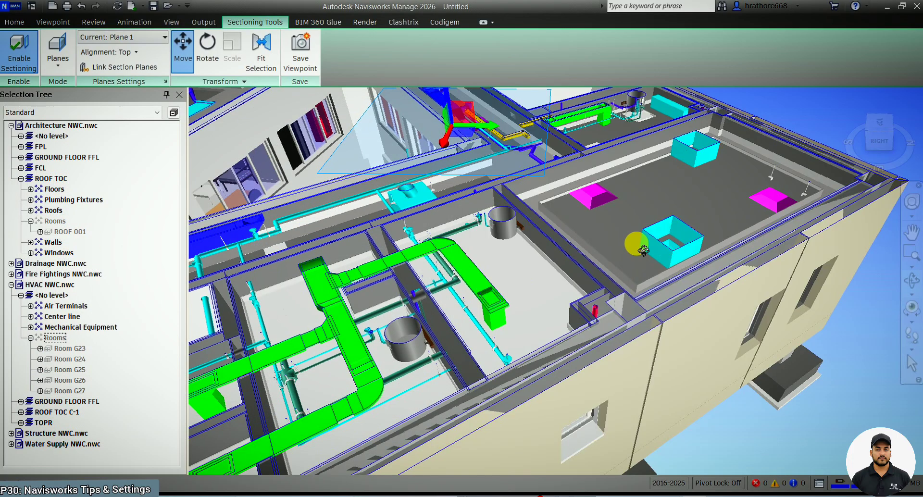
Step: Check the interface selection options for pick resolution and highlight method, color and tint level, and close them without changes
click(673, 242)
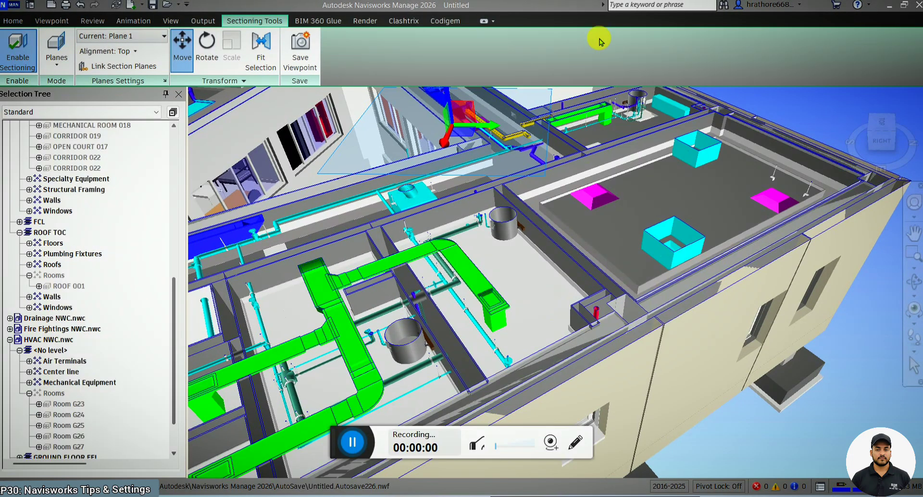
click(10, 5)
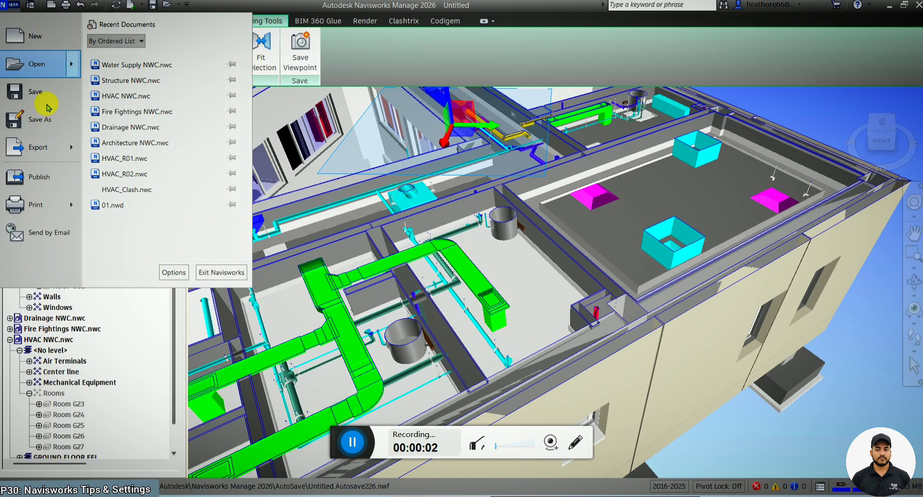
click(167, 270)
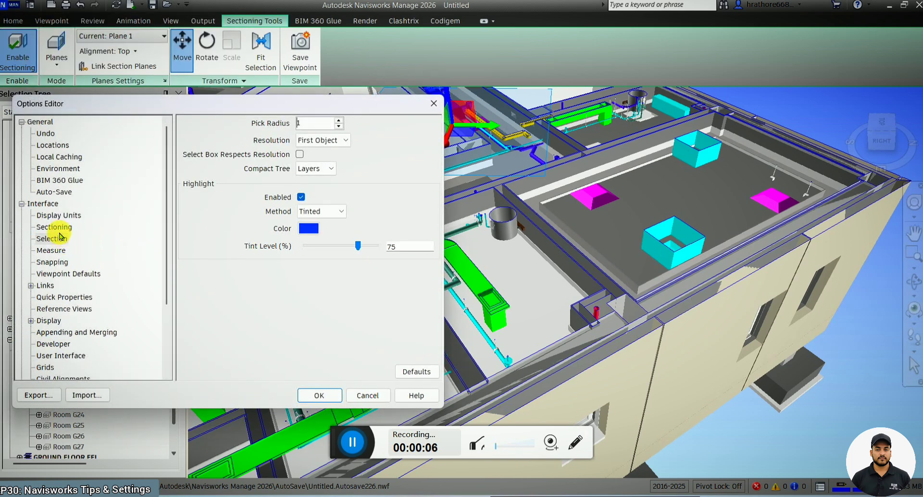
drag(330, 437, 320, 465)
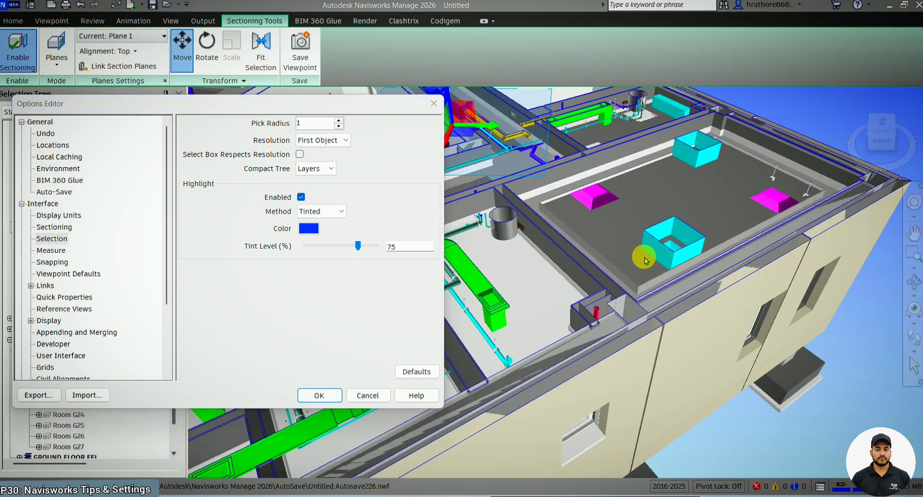
click(670, 253)
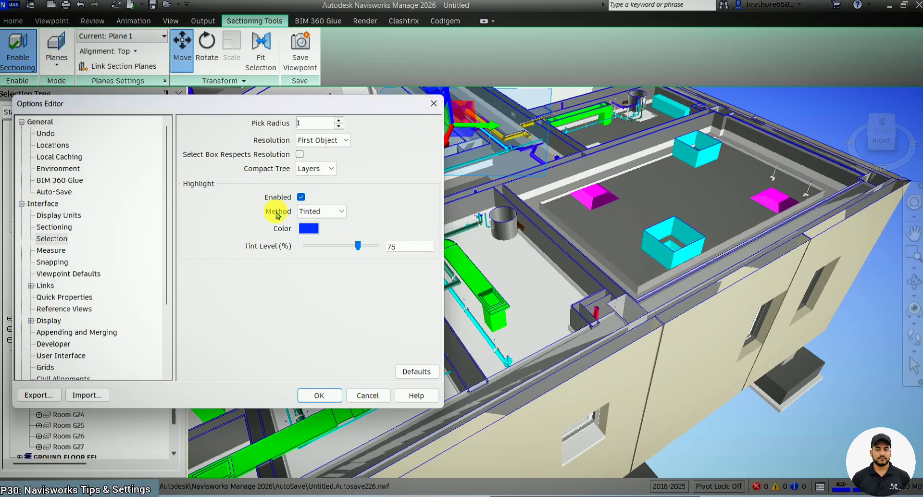
click(433, 103)
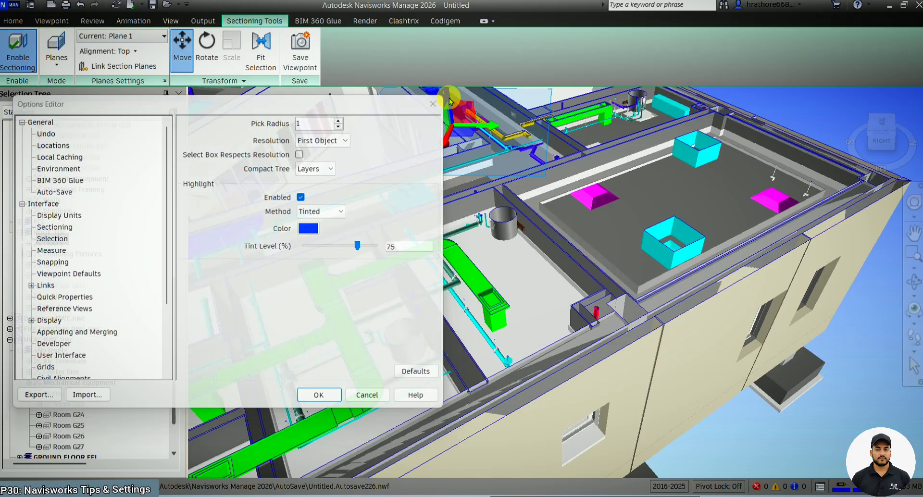
Step: Select the magenta 600x600 return diffuser in the sectioned room
scroll(614, 179, up, 5)
click(597, 222)
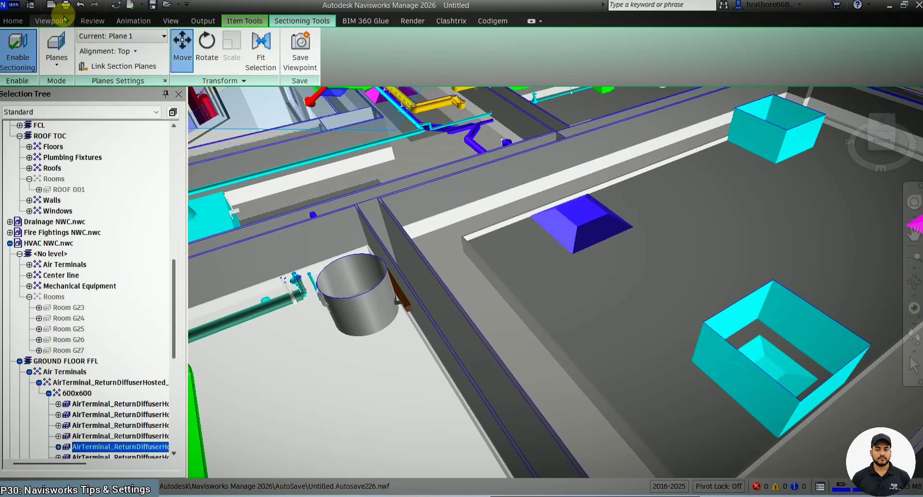
Step: Check the selection highlight color choices and the measurement line, color and anchor options, and close the options
click(19, 11)
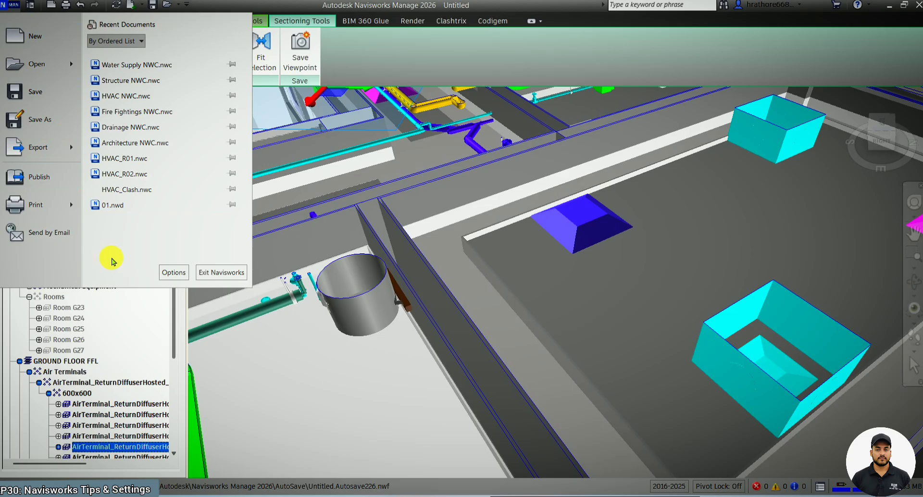
click(163, 272)
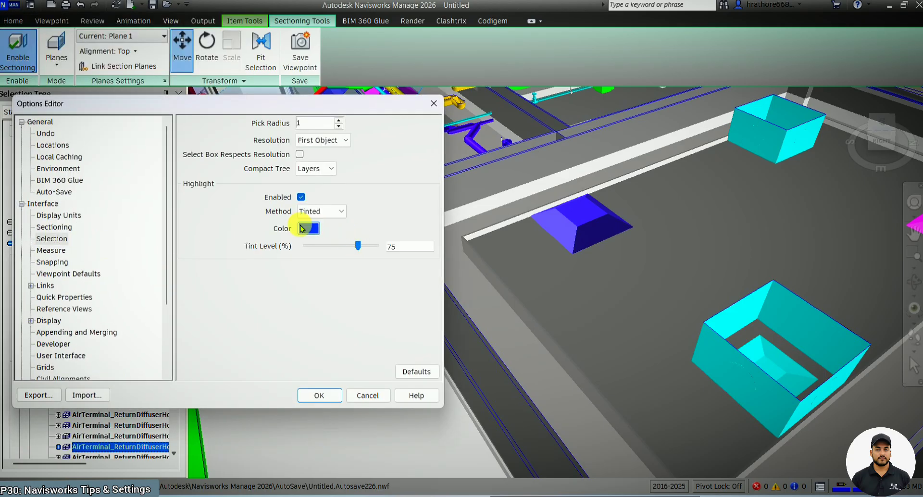
click(322, 229)
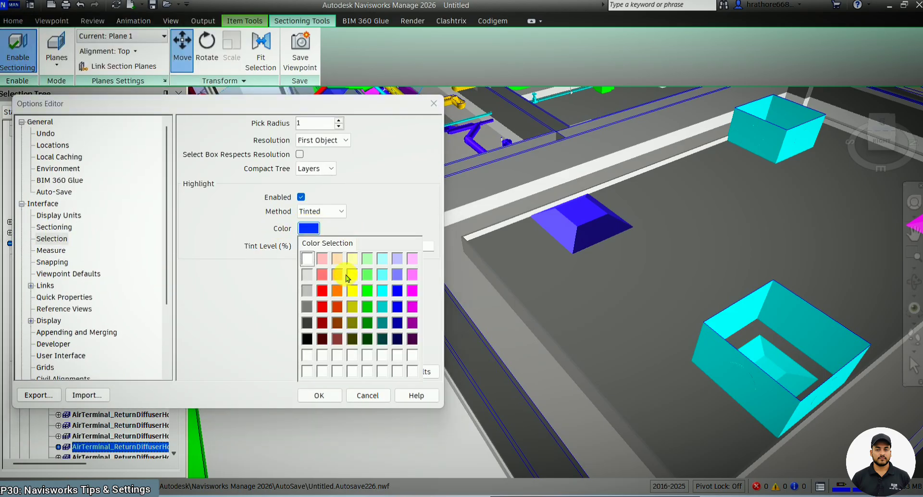
click(271, 287)
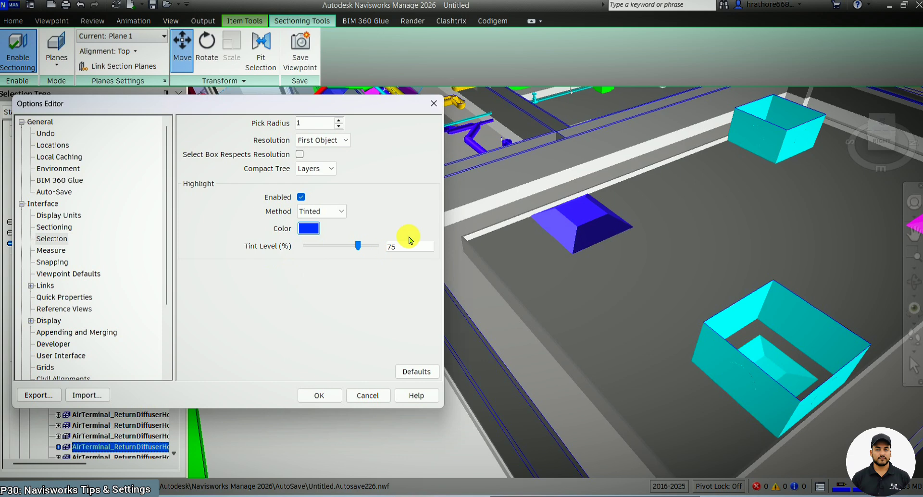
click(54, 251)
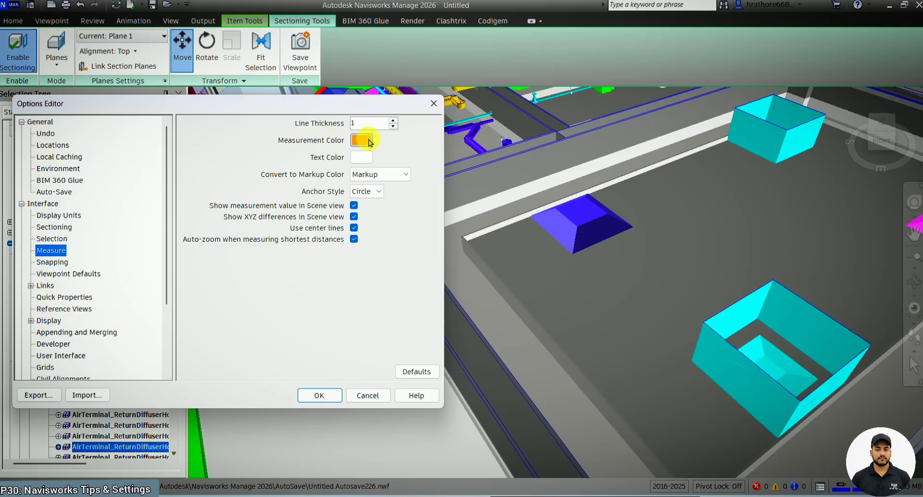
click(322, 394)
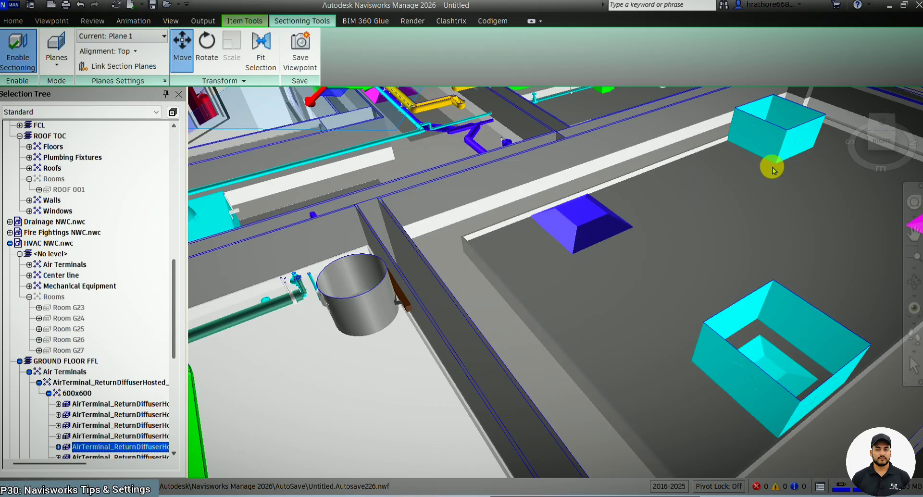
Step: Measure a point-to-point distance between two spots on the ceiling beside the diffusers, and clear the measurement
click(104, 23)
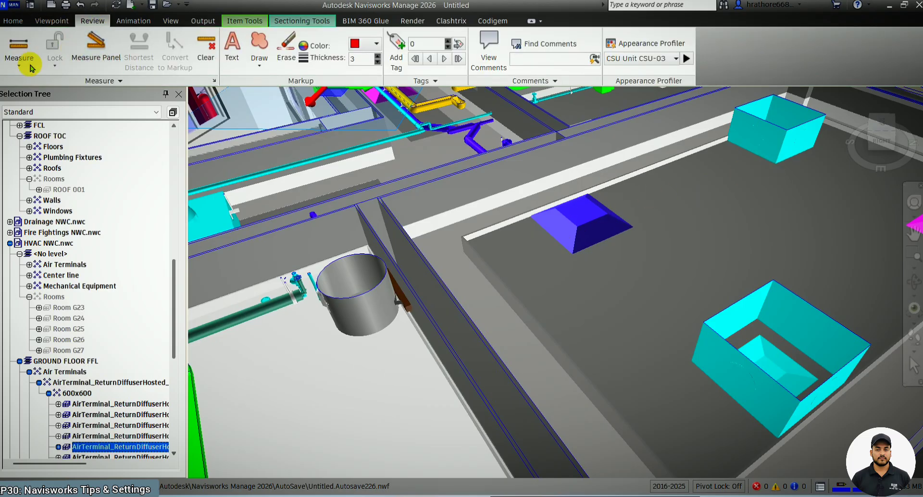
click(20, 59)
click(57, 94)
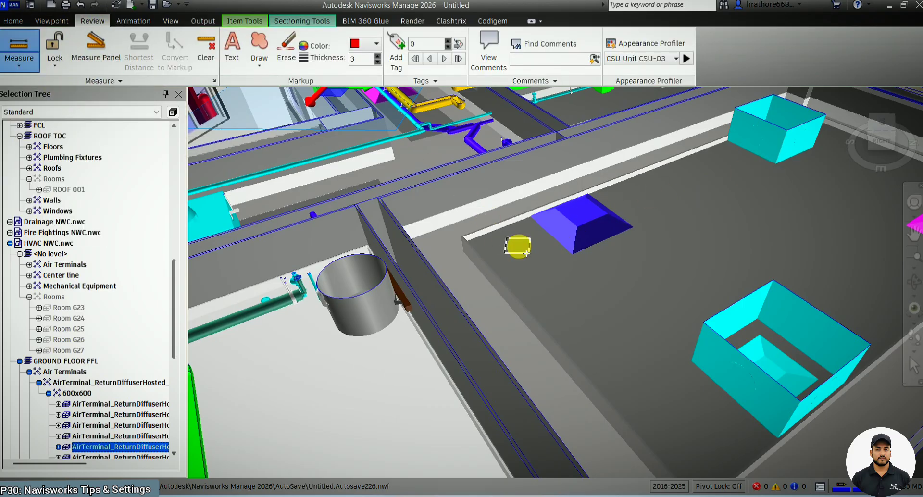
click(562, 312)
click(660, 247)
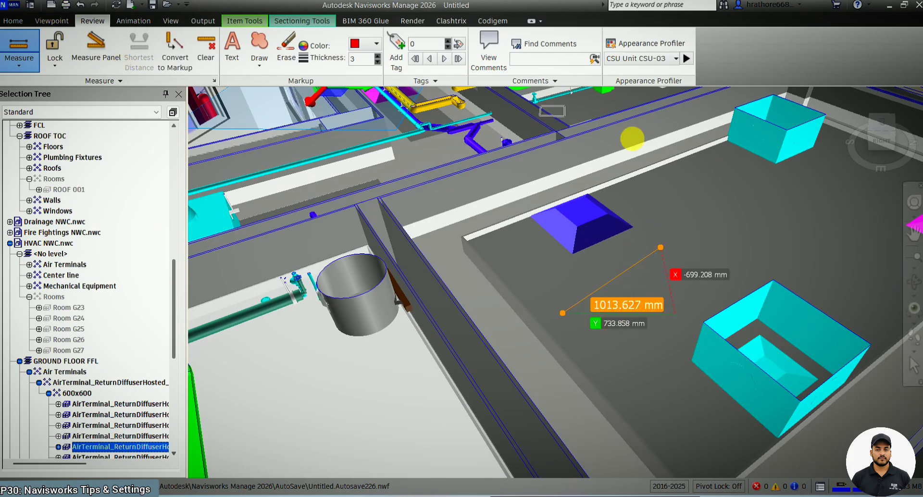
click(206, 48)
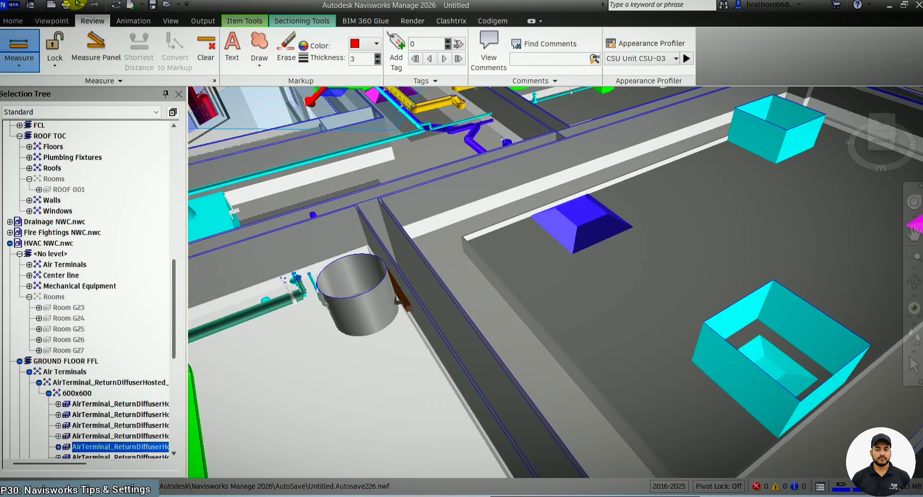
Step: Check the interface options for measuring, snapping and viewpoint defaults, including saving hide/required attributes, and close them
click(15, 6)
click(173, 272)
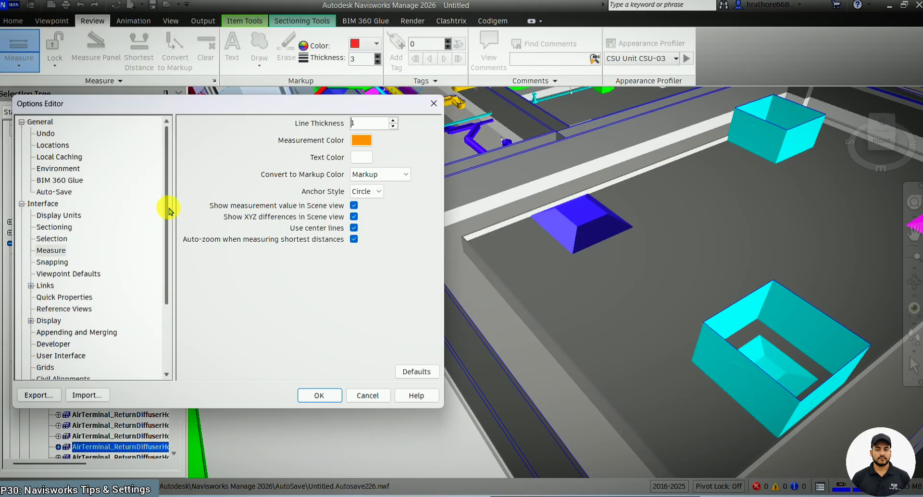
click(53, 263)
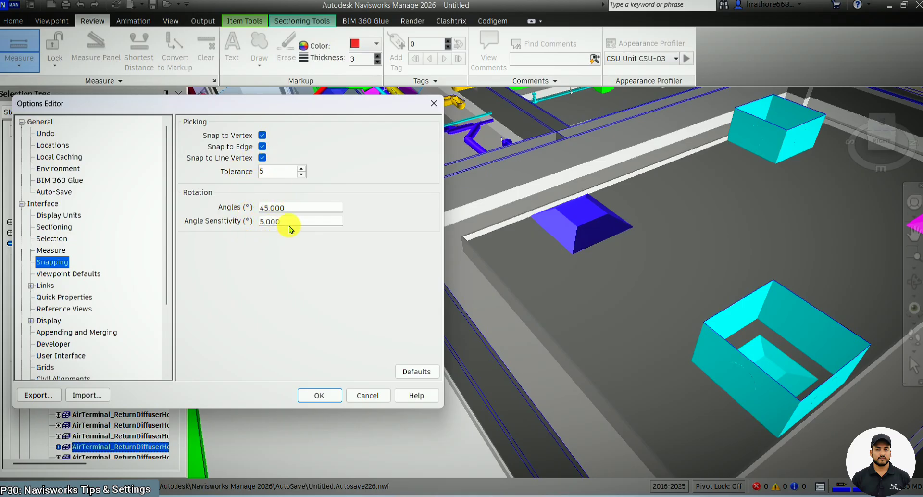
click(94, 275)
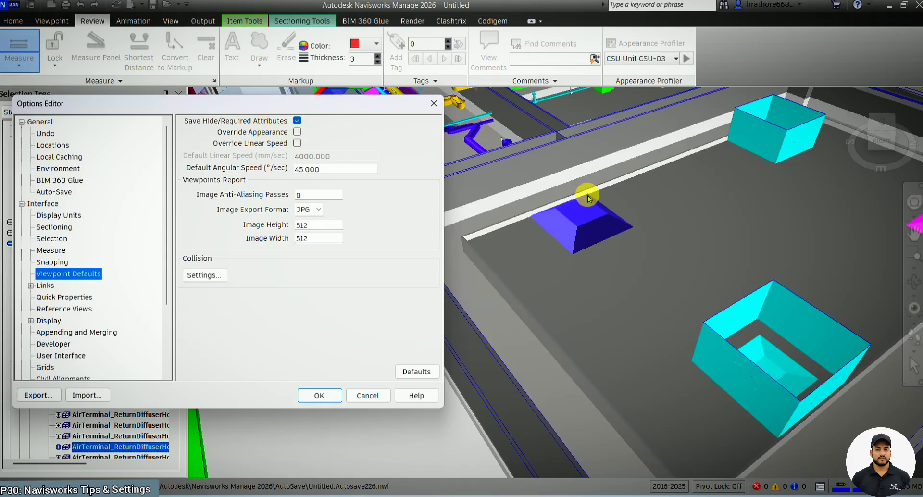
key(Escape)
Step: Hide the gypsum-tile compound ceiling over the corner room, and save the current view as a viewpoint named View
scroll(538, 226, down, 4)
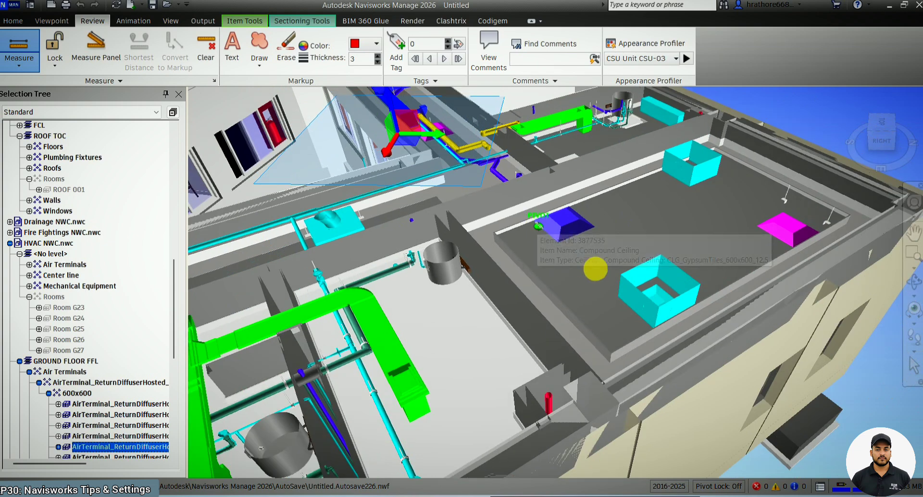
key(Escape)
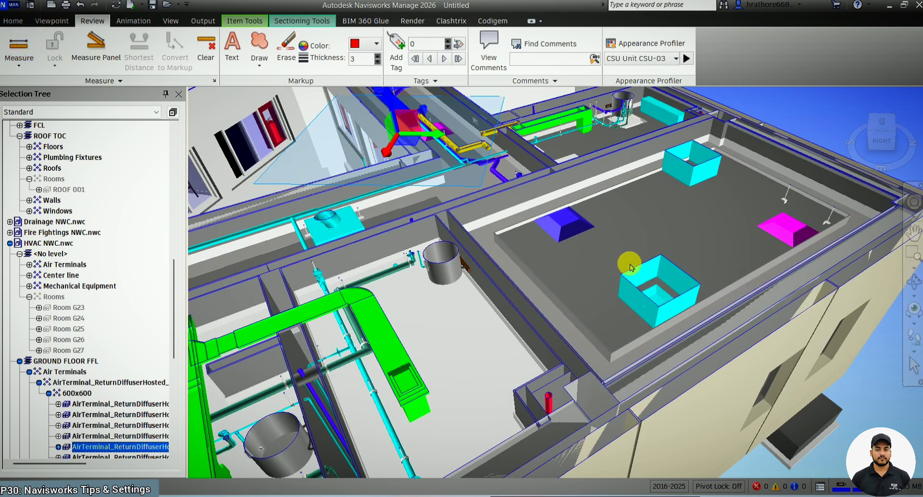
click(571, 278)
key(ctrl+h)
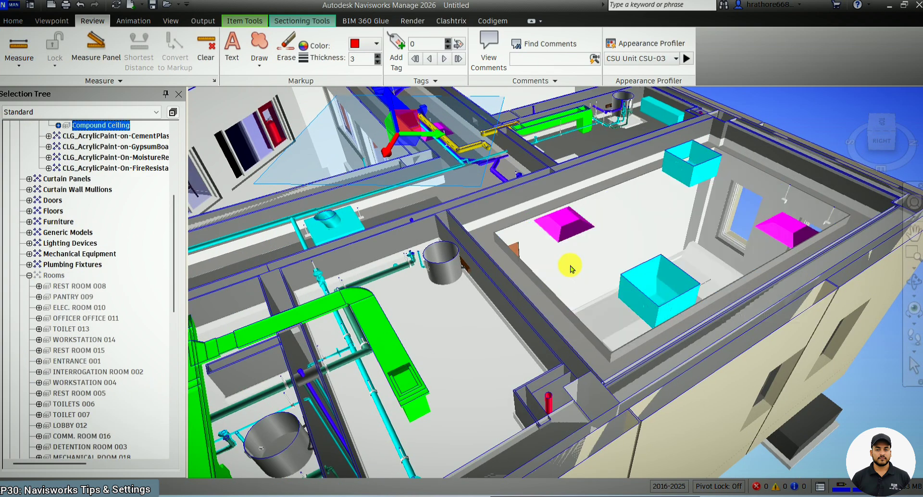
mouse_move(678, 199)
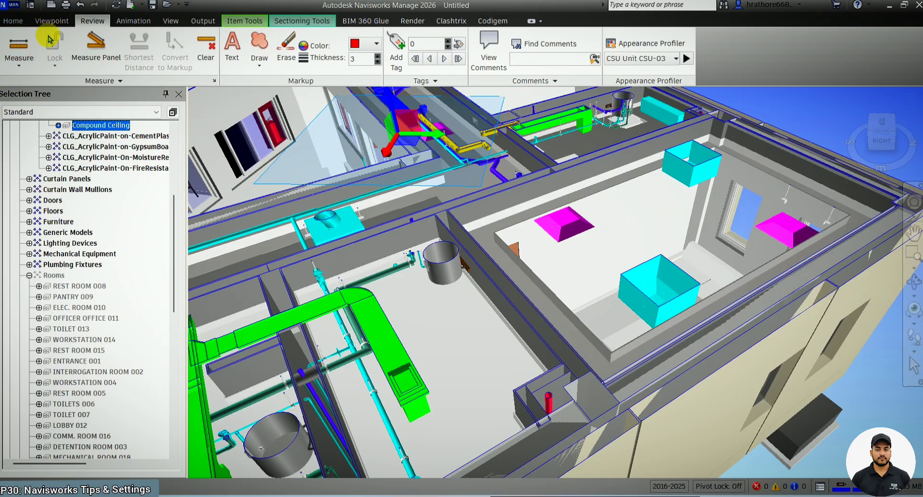
click(51, 20)
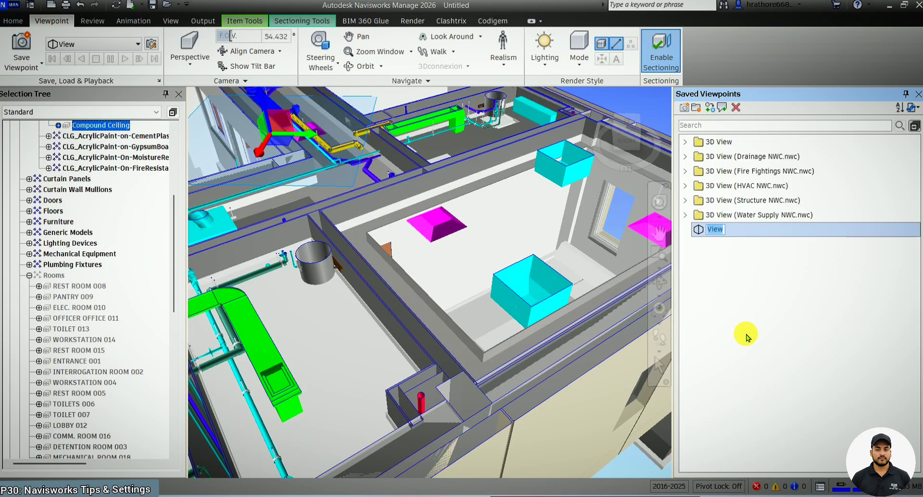
Step: Unhide all items in the model, and recall the saved viewpoint View
scroll(458, 281, down, 5)
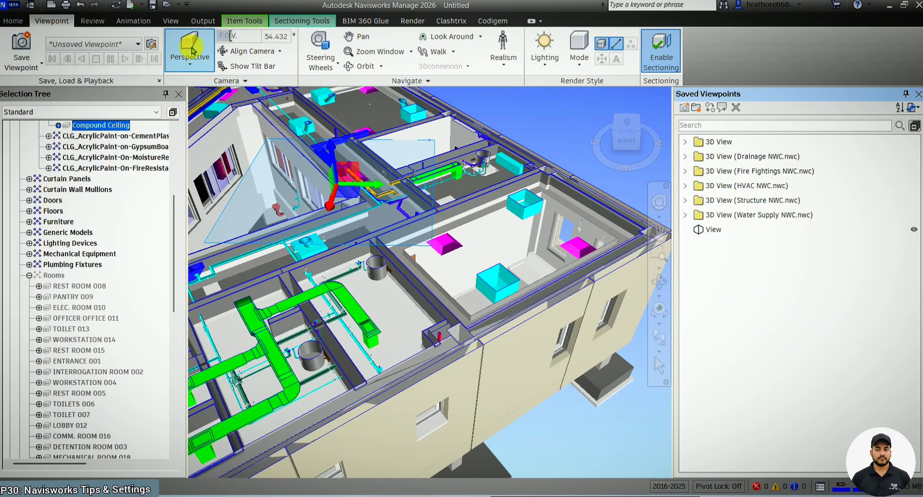
click(27, 22)
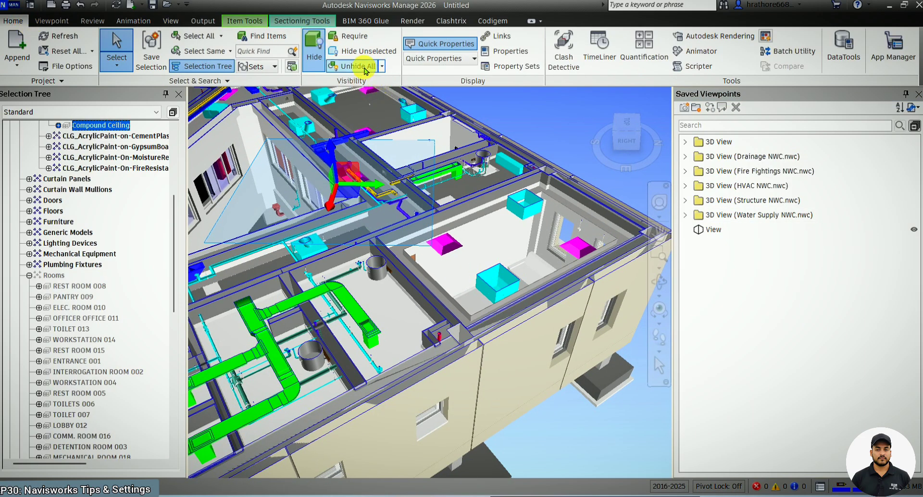
click(358, 66)
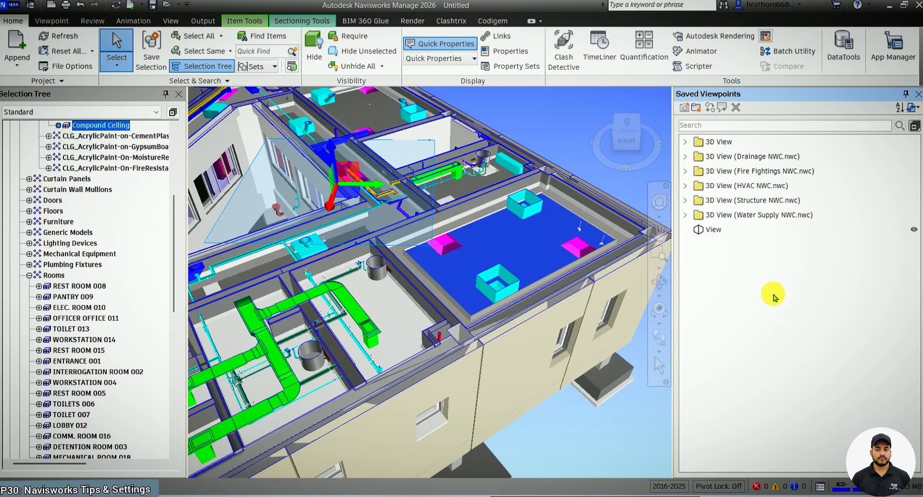
click(713, 229)
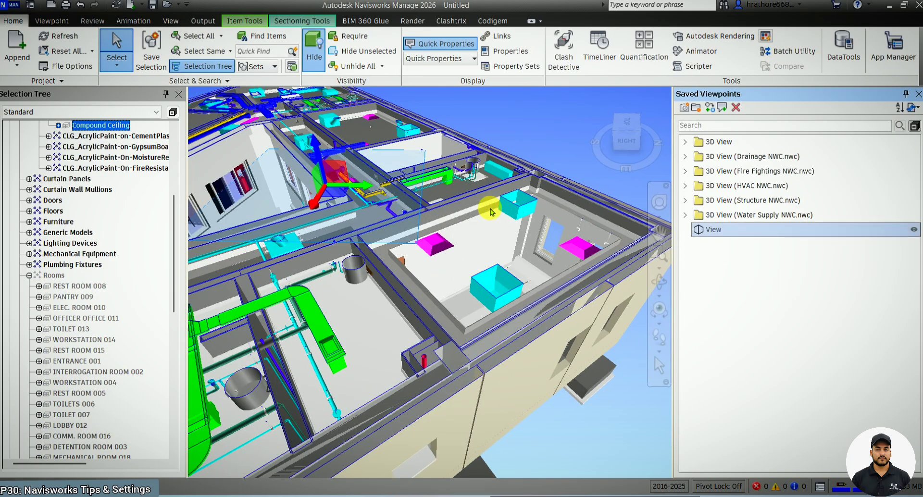
Step: Examine the viewpoint defaults, the model, file reader and tool option categories, and the Clash Detective settings with their highlight colors, and cancel
click(9, 5)
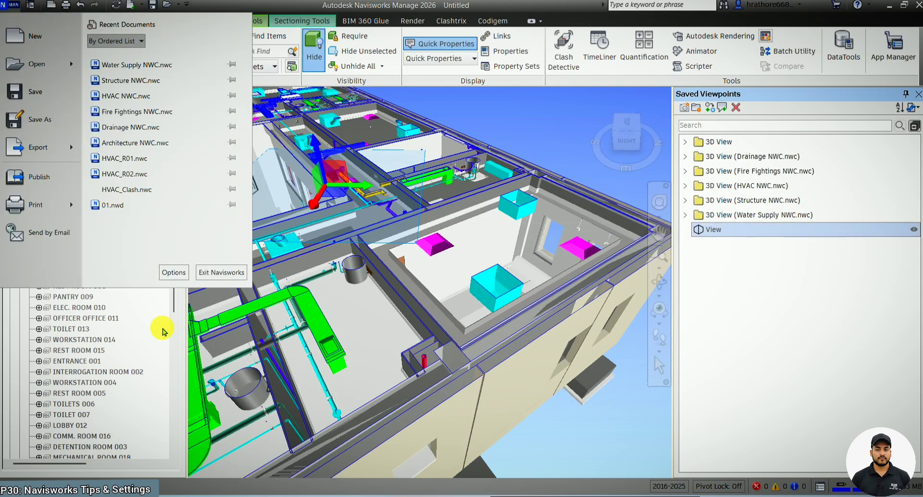
click(174, 272)
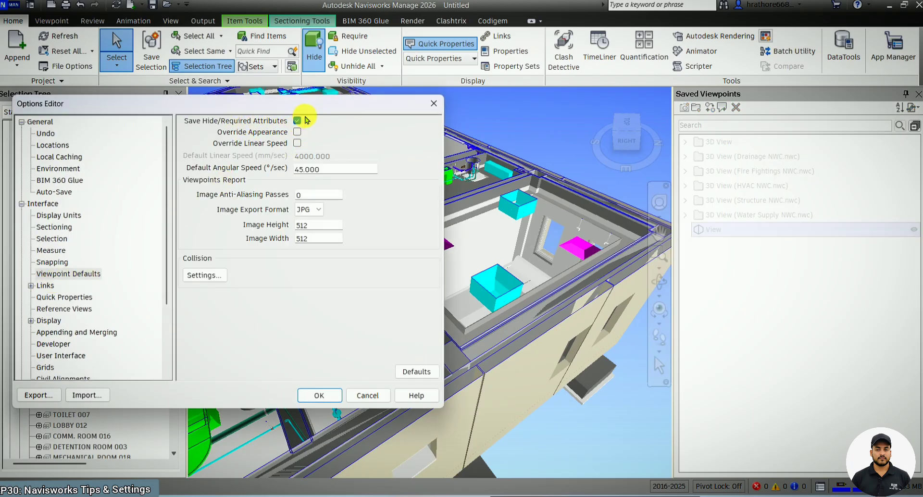
scroll(125, 261, down, 3)
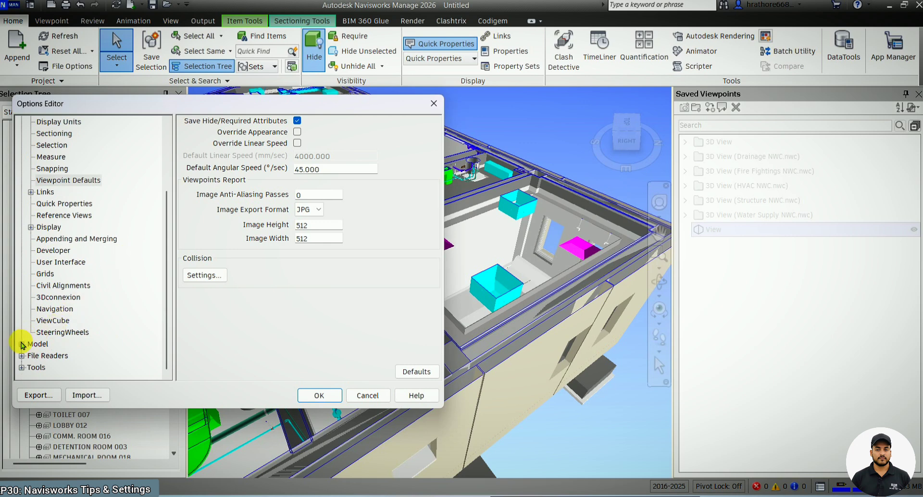
click(22, 344)
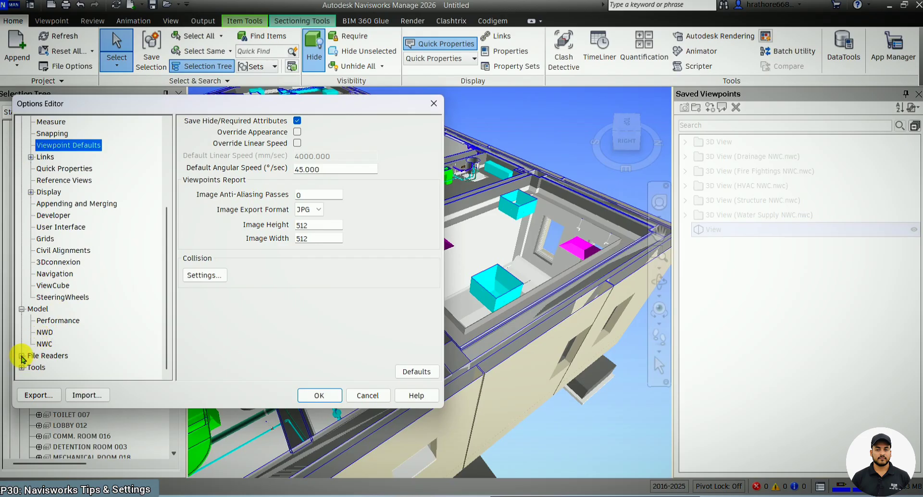
click(21, 355)
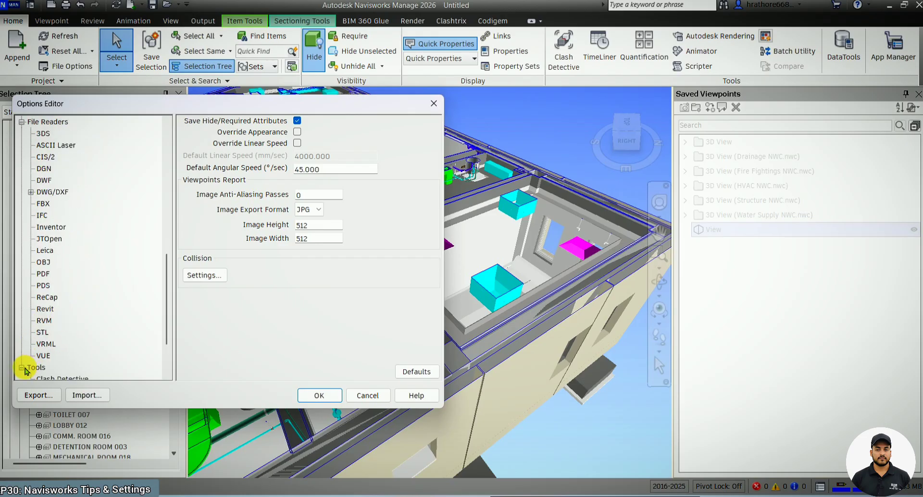
click(21, 367)
click(63, 308)
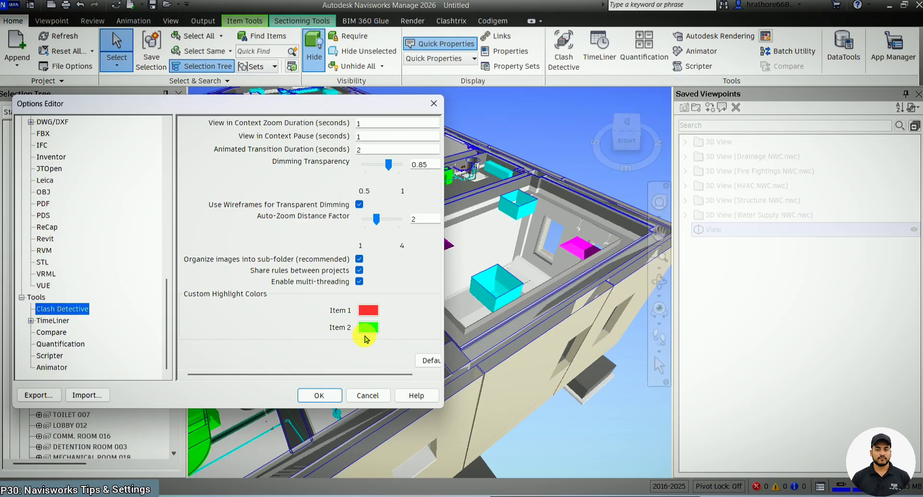
click(367, 395)
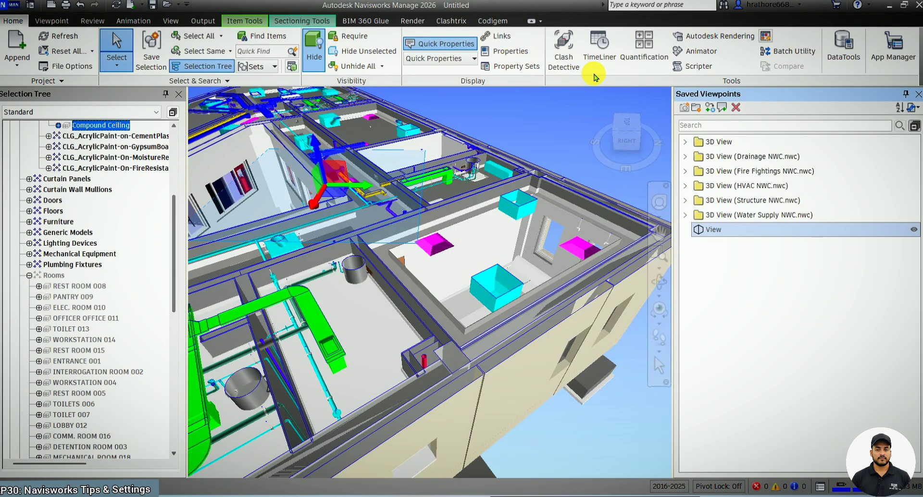
Step: Add a clash test in Clash Detective with HVAC NWC.nwc against Water Supply NWC.nwc, and run it
click(564, 51)
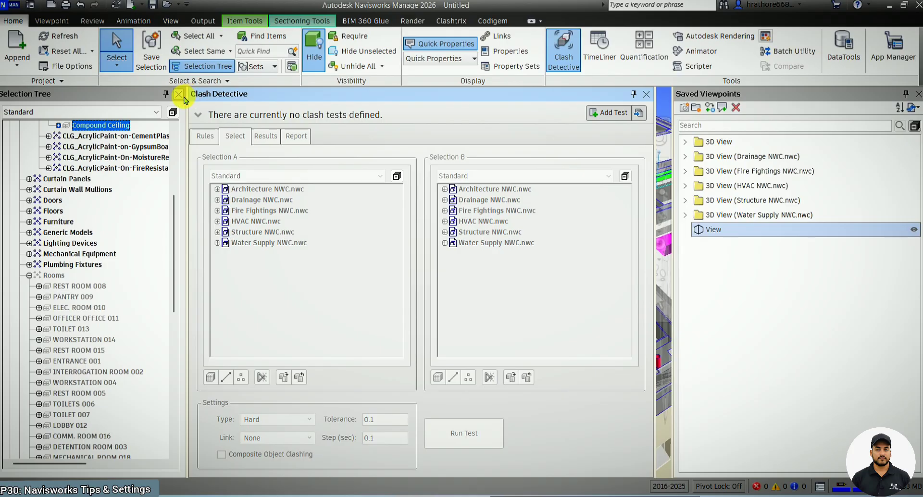
scroll(58, 204, up, 6)
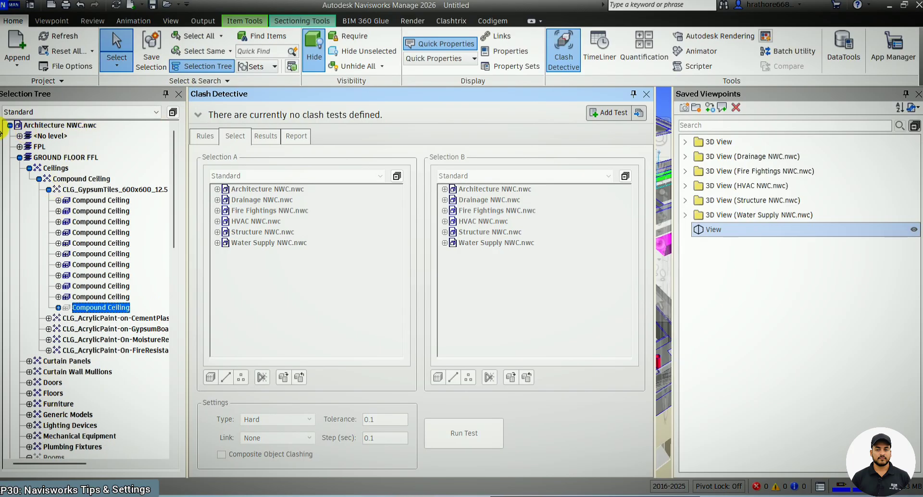
click(10, 125)
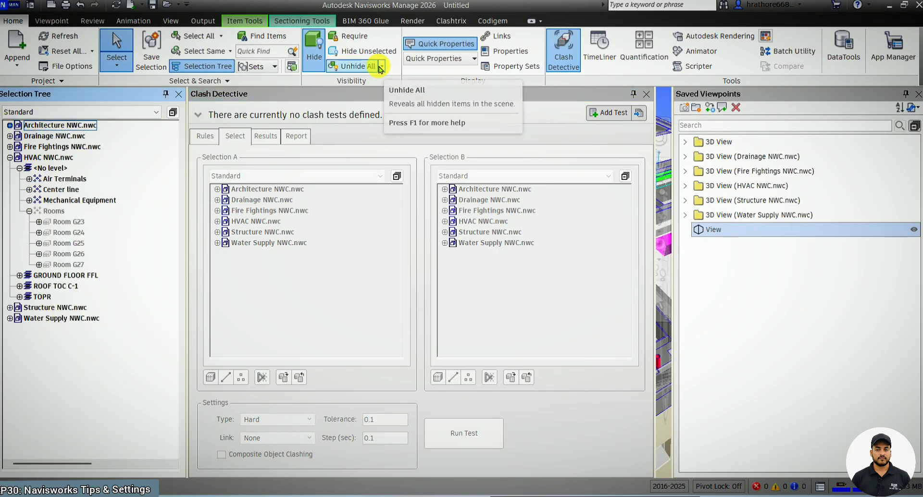
click(605, 116)
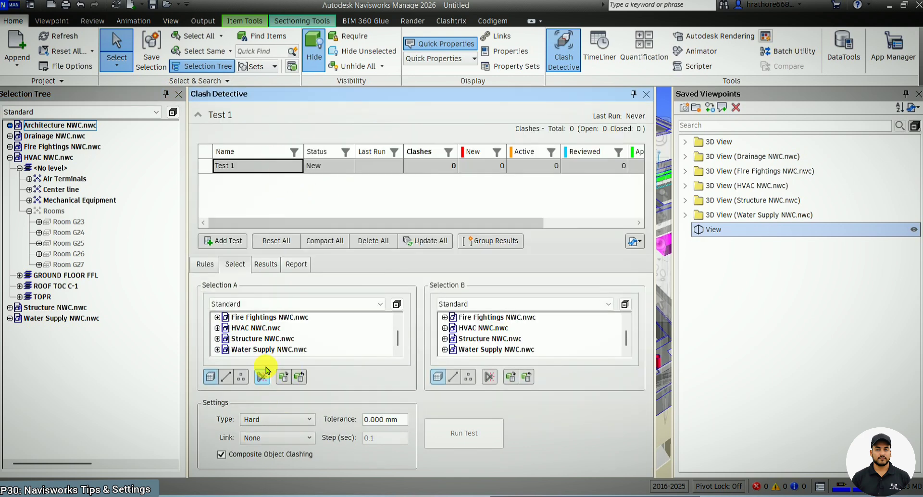
click(264, 328)
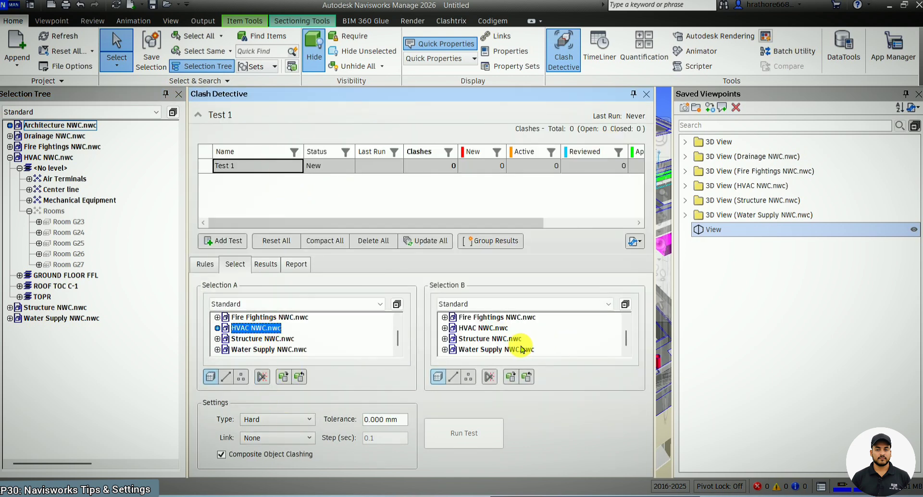
click(502, 349)
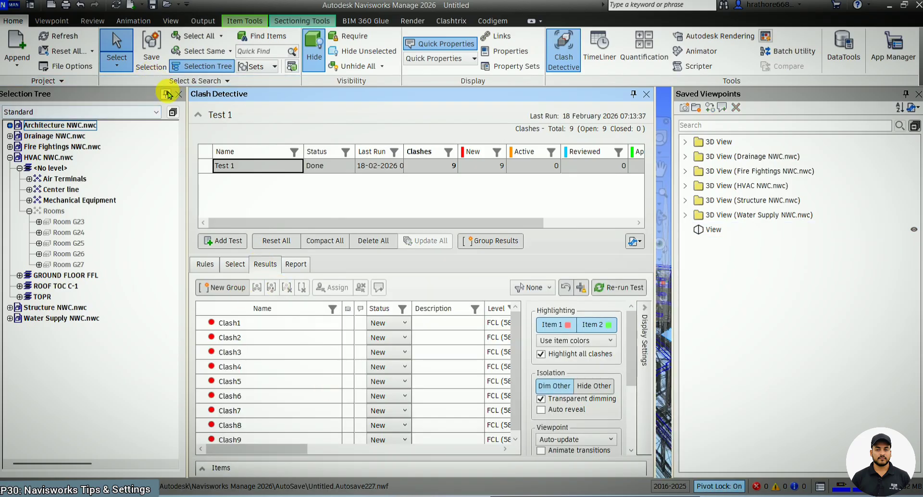
Step: Close the Selection Tree and Saved Viewpoints windows, and zoom in on the highlighted clash between the HVAC and water supply items
click(178, 94)
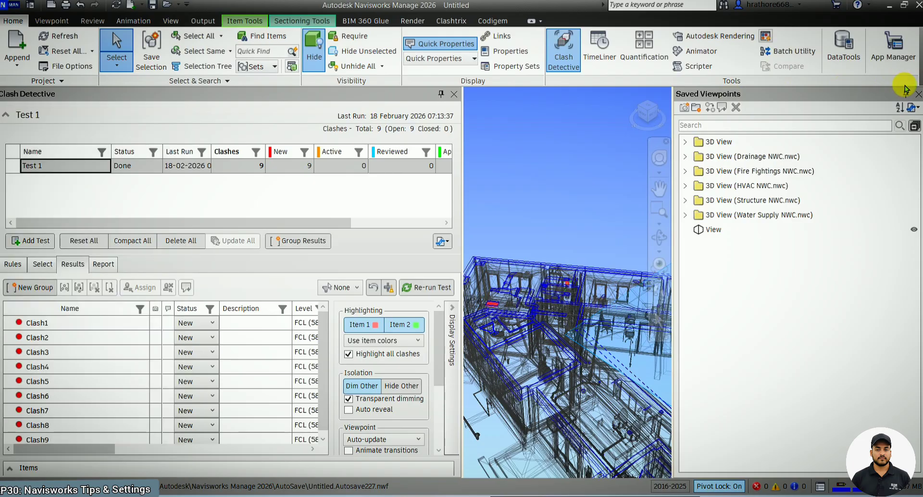
click(918, 94)
scroll(622, 336, up, 3)
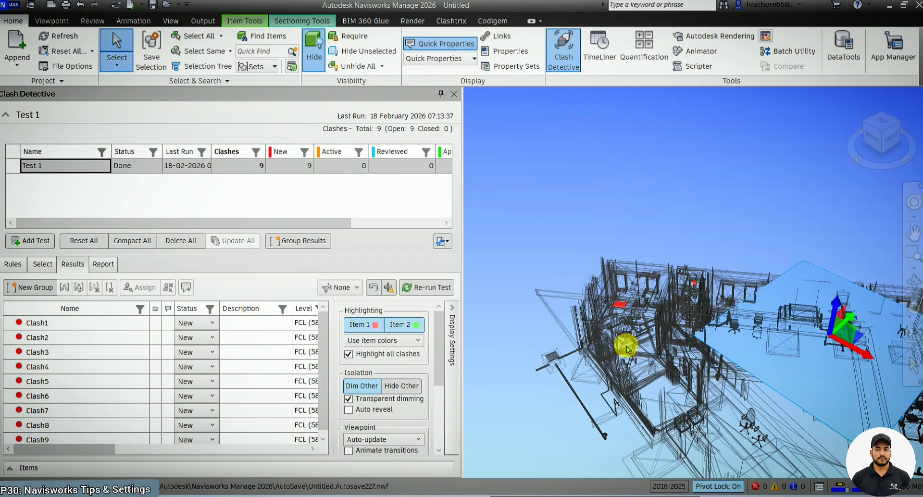
scroll(626, 315, up, 5)
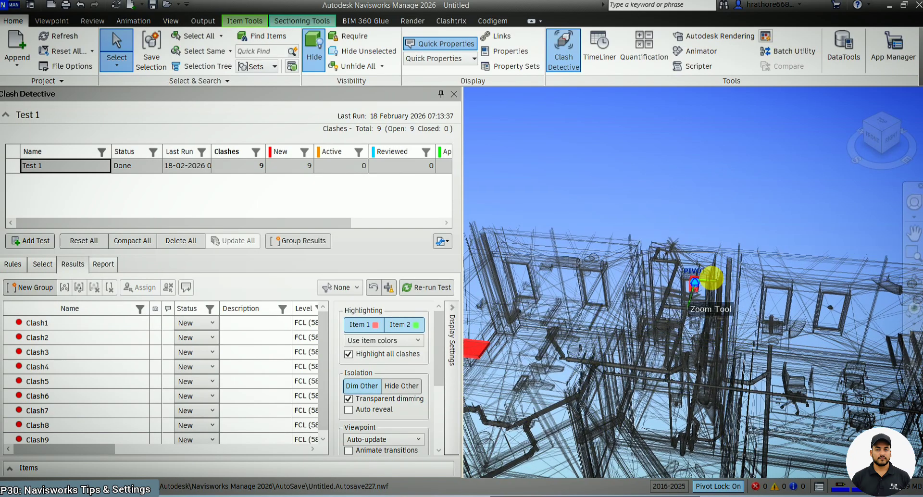
scroll(719, 283, up, 4)
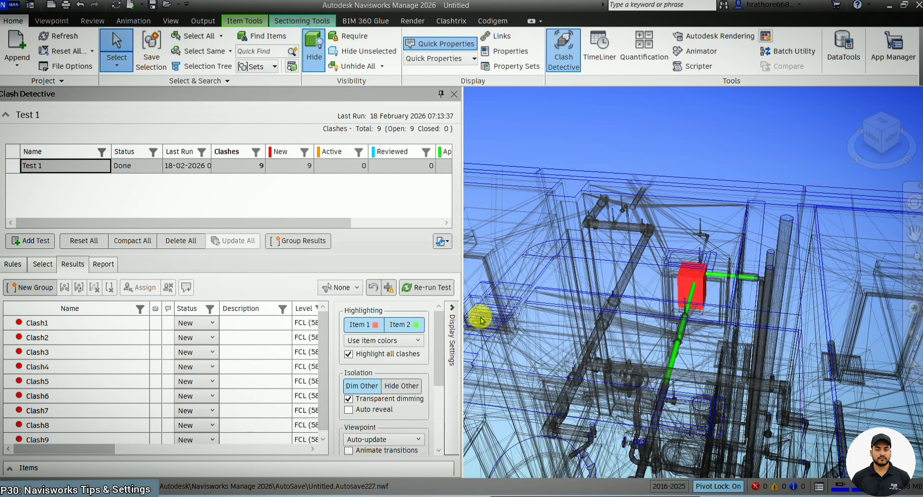
Step: Examine the Clash Detective tool options, including dimming transparency and the custom highlight colors for Item 1 and Item 2, and close the options
click(15, 10)
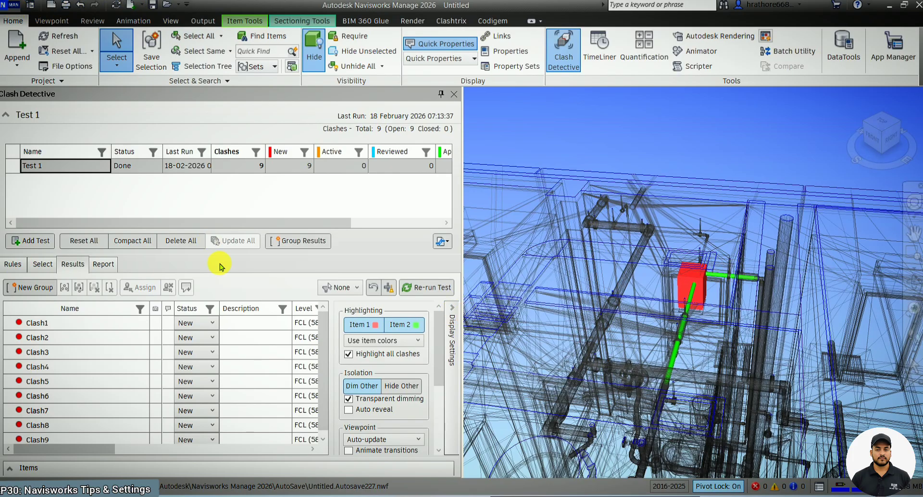
click(173, 271)
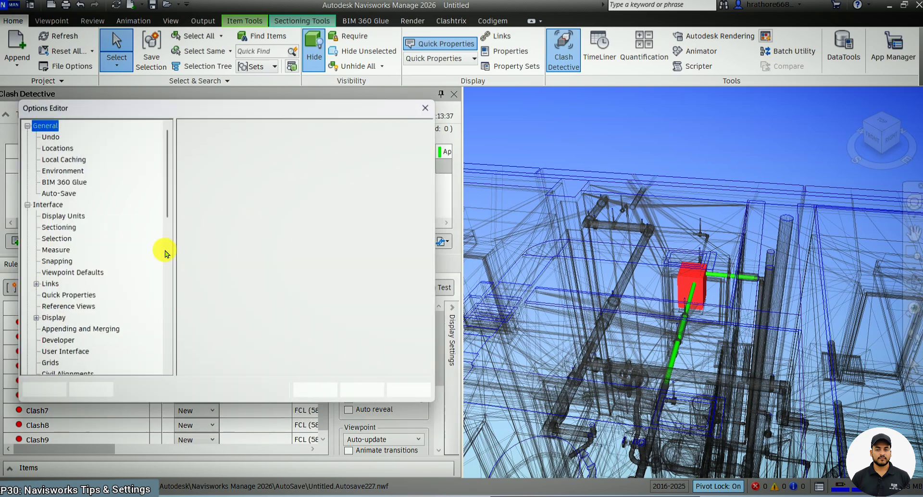
scroll(160, 247, down, 10)
click(114, 314)
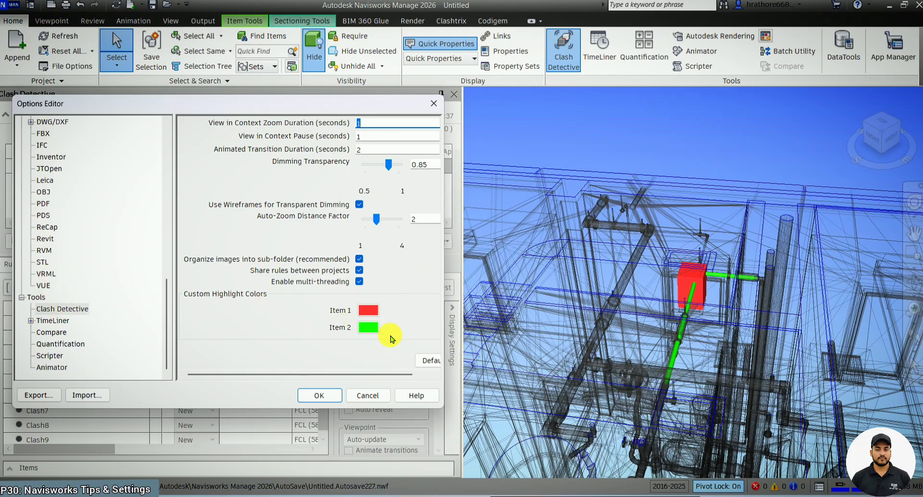
scroll(86, 282, up, 10)
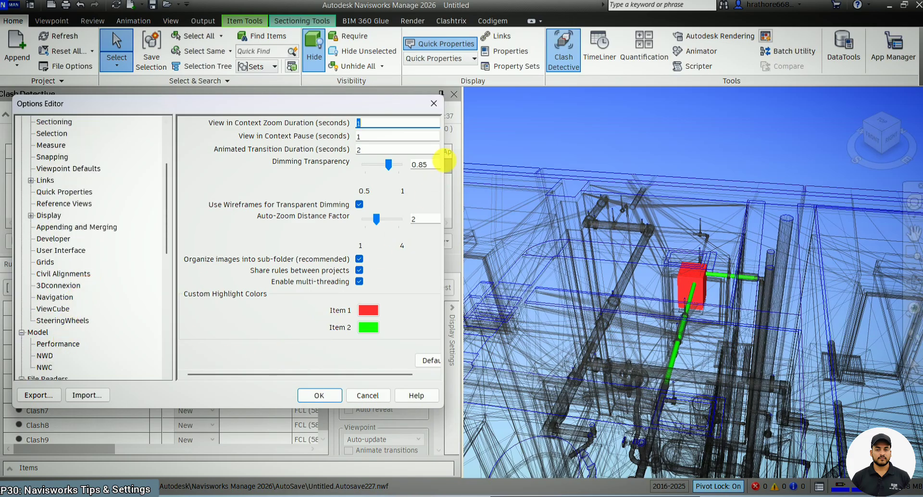
click(433, 103)
Step: Close Clash Detective, and inspect the ducts and pipes above the rooms from several angles with the full model colors
click(454, 94)
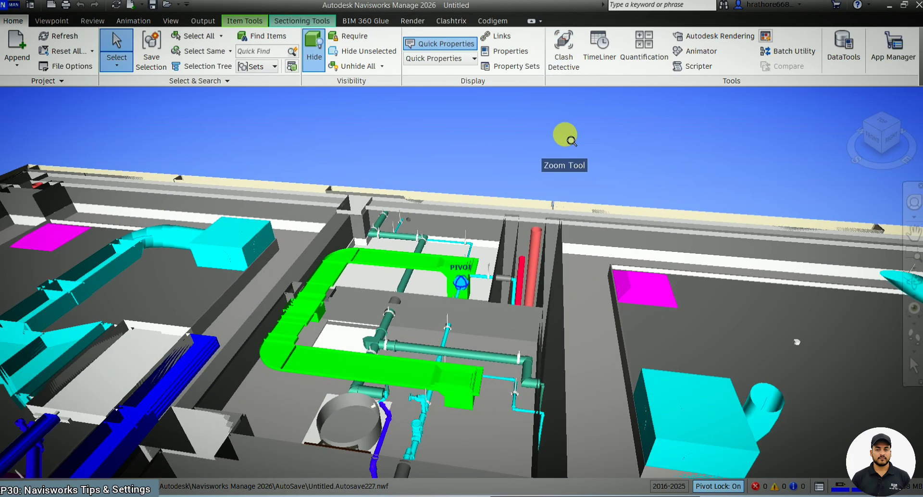
scroll(568, 137, down, 8)
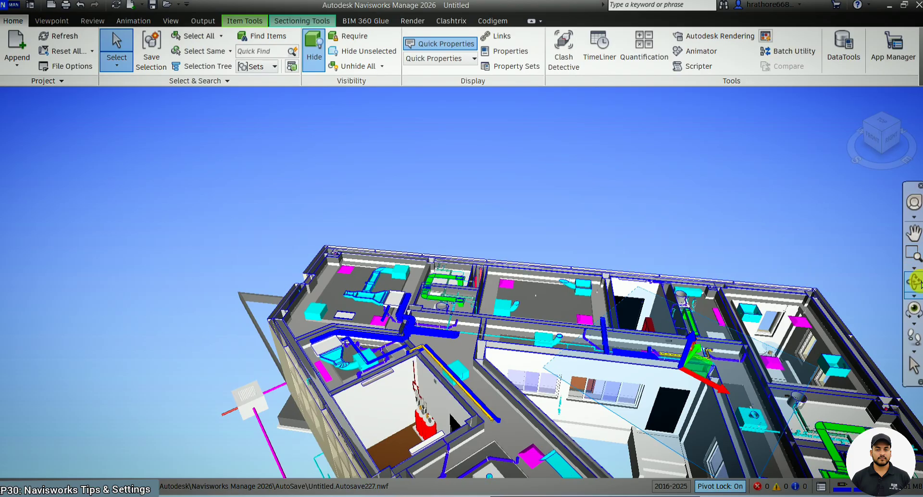
click(916, 283)
scroll(279, 384, up, 4)
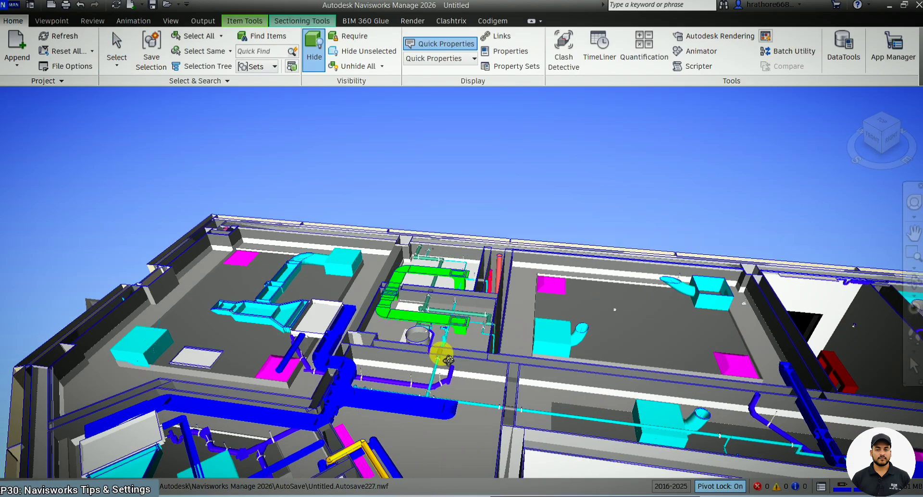
scroll(448, 359, up, 3)
scroll(494, 346, down, 6)
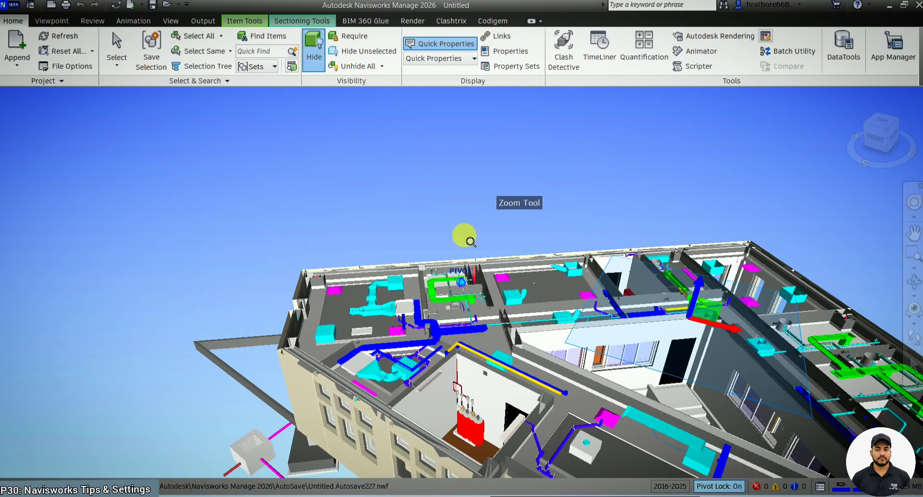
scroll(464, 236, up, 3)
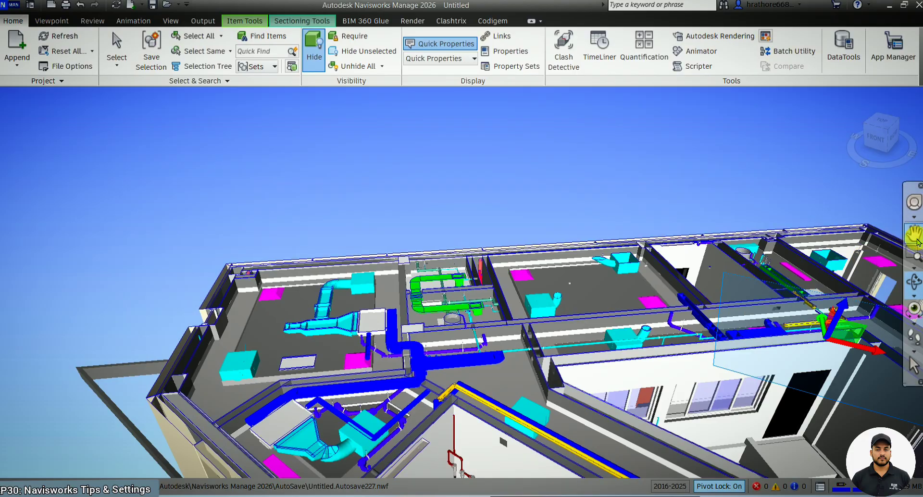
scroll(651, 283, up, 5)
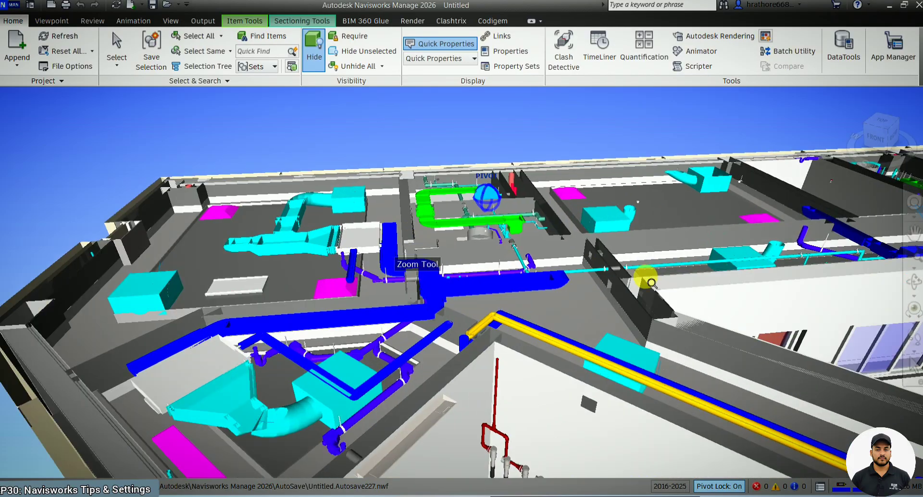
click(918, 283)
drag(449, 189, 470, 243)
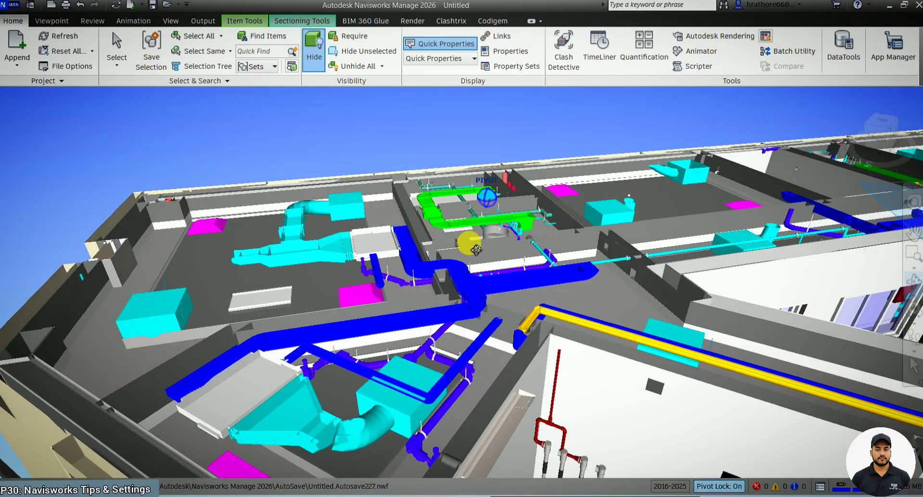
Step: Examine the model Performance options for memory limit, merging duplicates, loading and temporary file location, and close the options
click(14, 7)
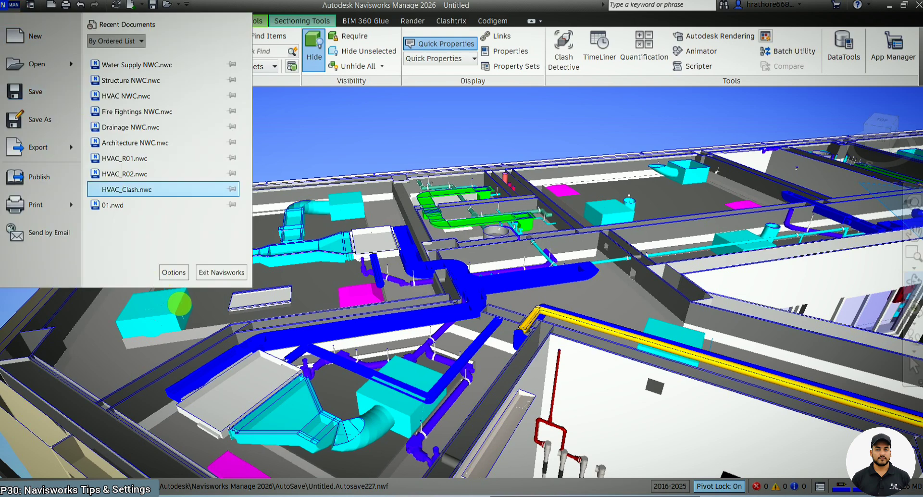
click(174, 276)
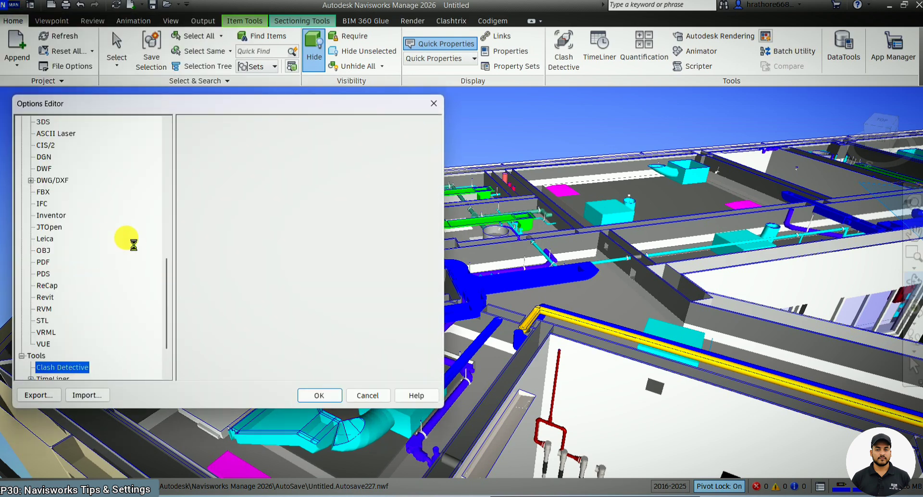
scroll(93, 220, up, 6)
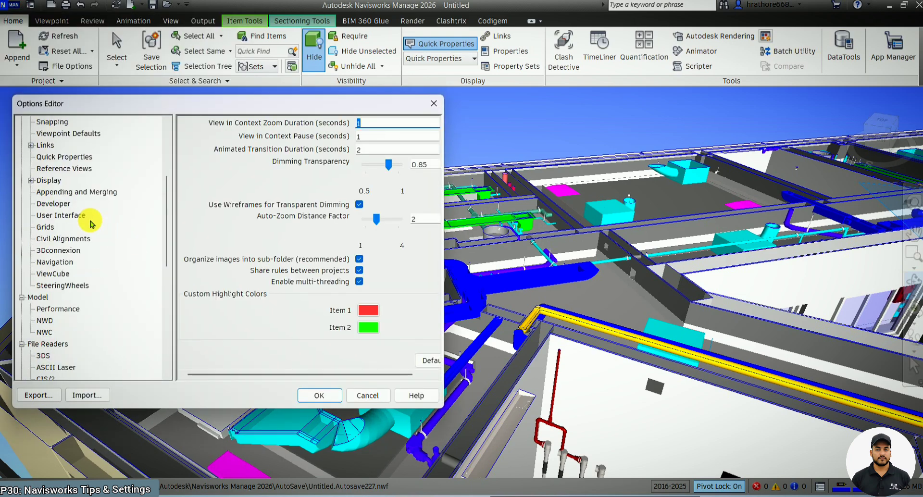
scroll(92, 223, down, 2)
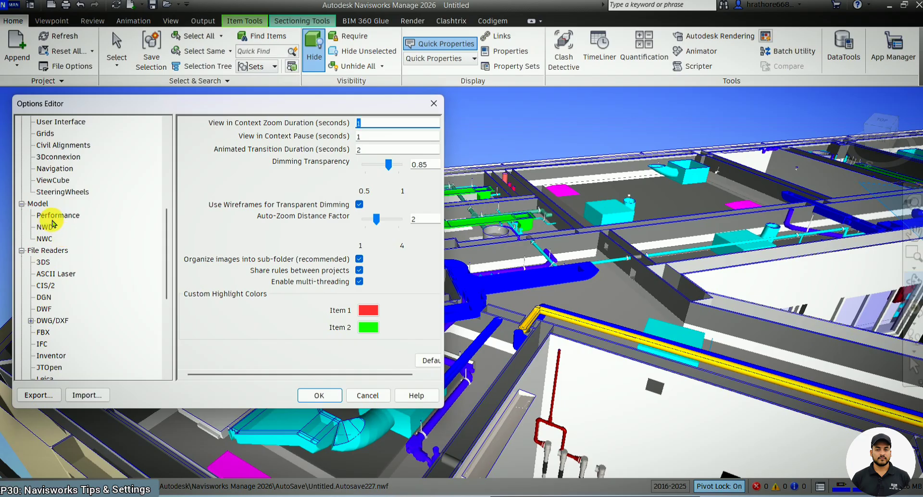
click(53, 217)
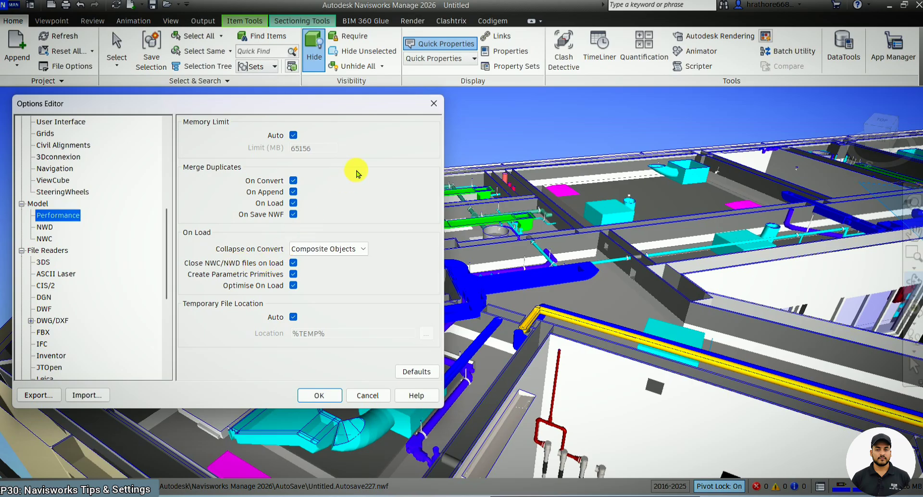
click(429, 111)
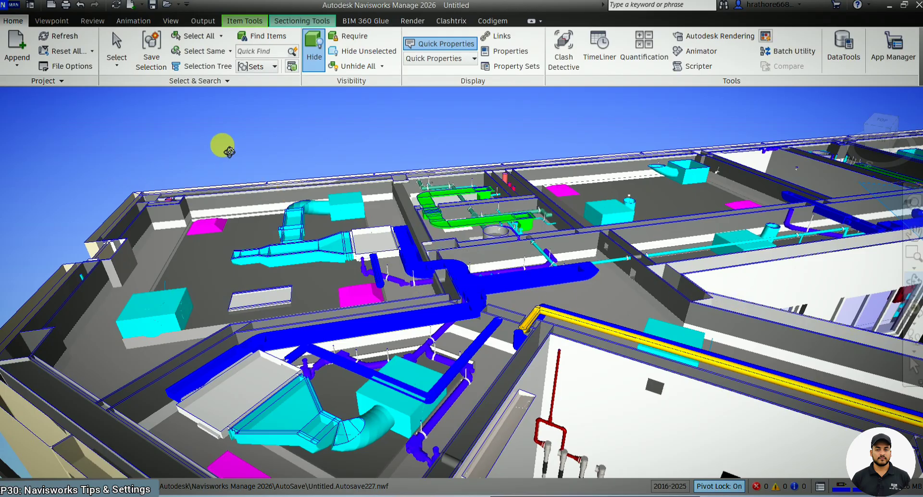
Step: Show the Selection Tree, select HVAC NWC.nwc and collapse its branch
click(202, 66)
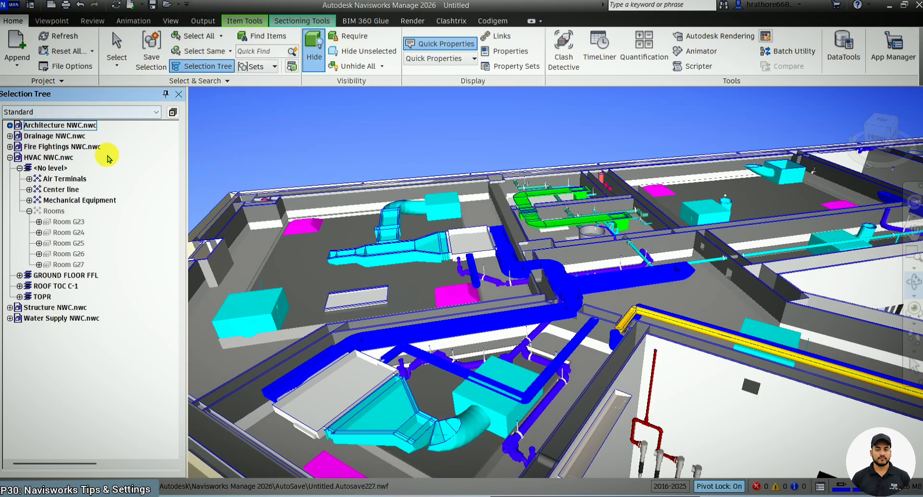
click(17, 159)
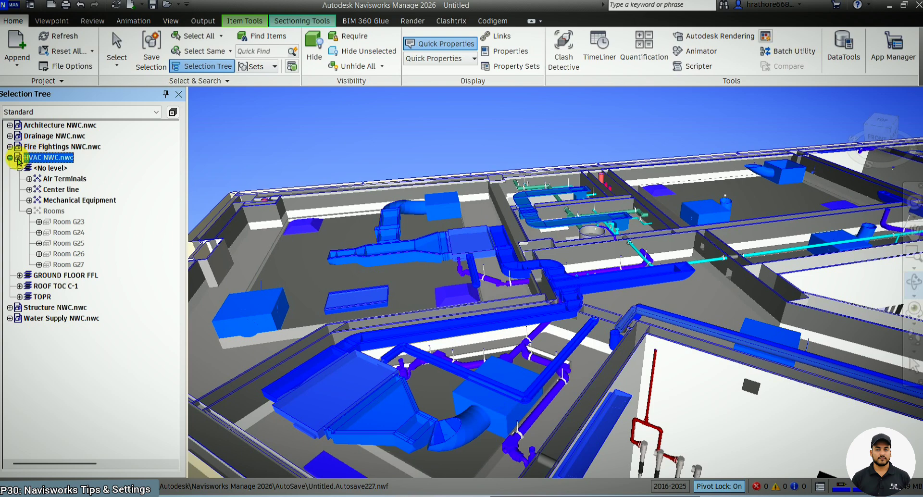
click(10, 158)
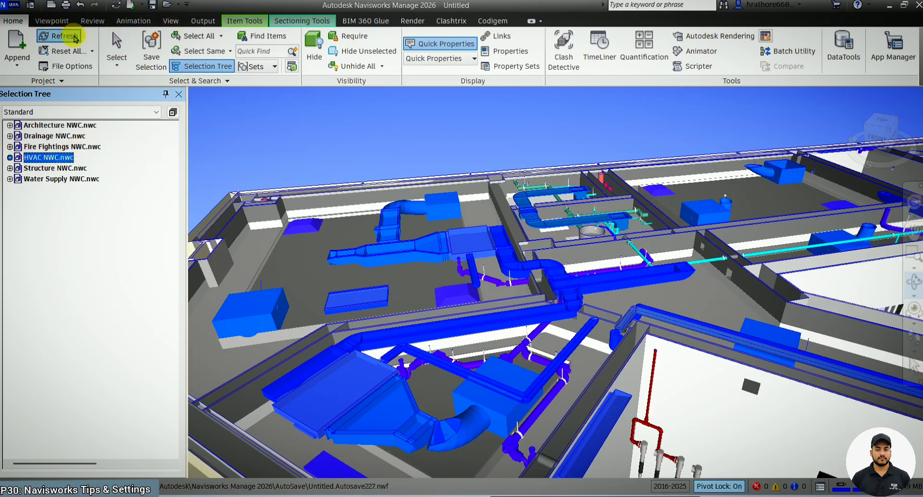
Step: Apply the Autodesk display options with Screen Space Ambient Occlusion turned off
click(14, 6)
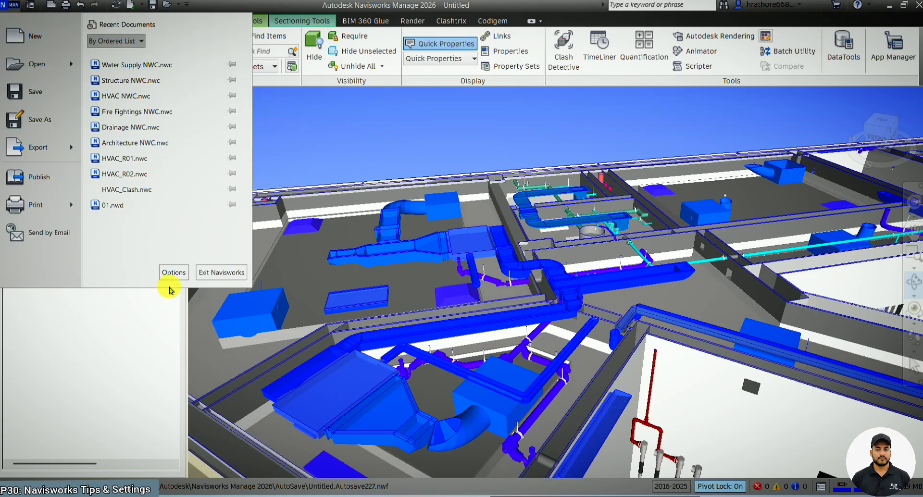
click(174, 272)
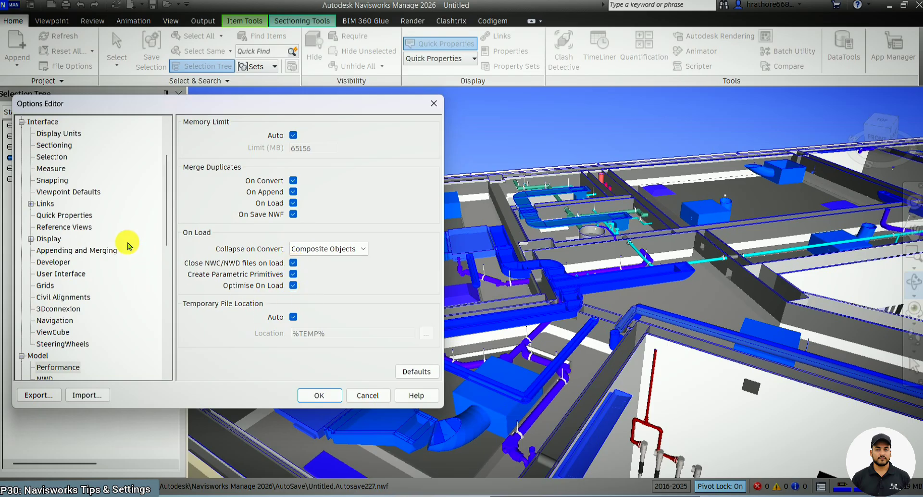
scroll(129, 246, down, 2)
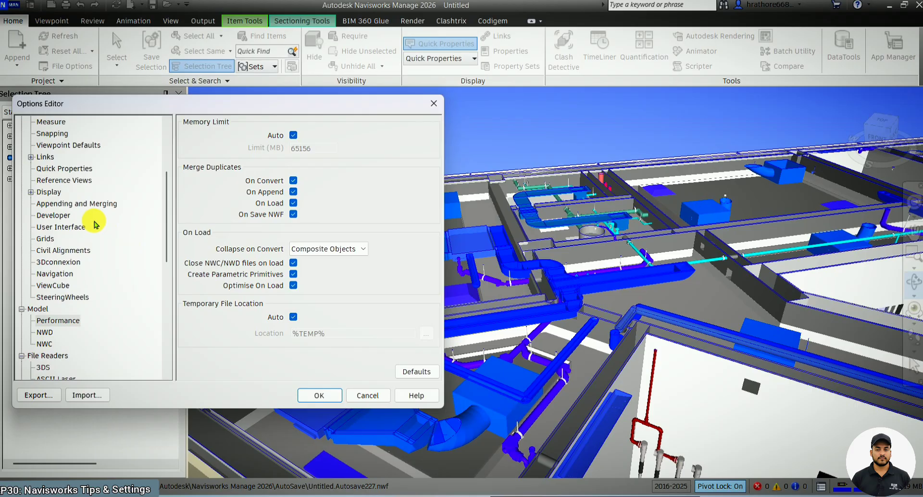
click(32, 192)
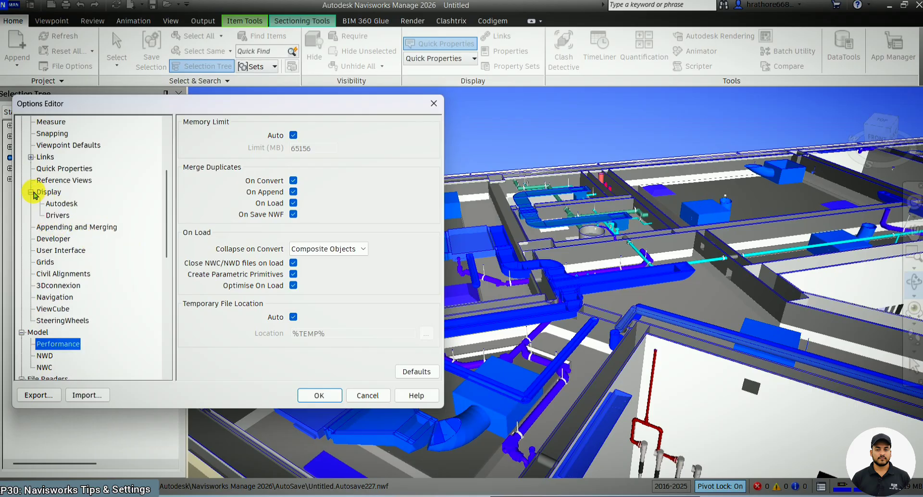
click(61, 205)
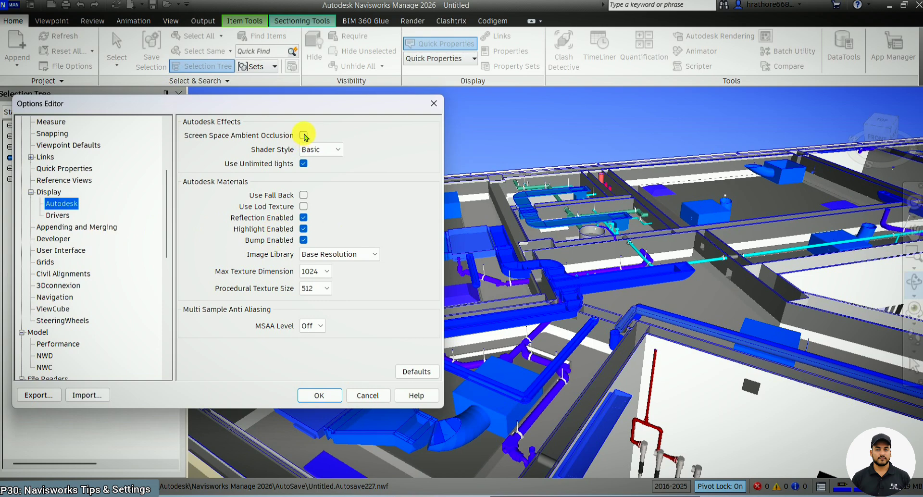
click(303, 136)
key(Return)
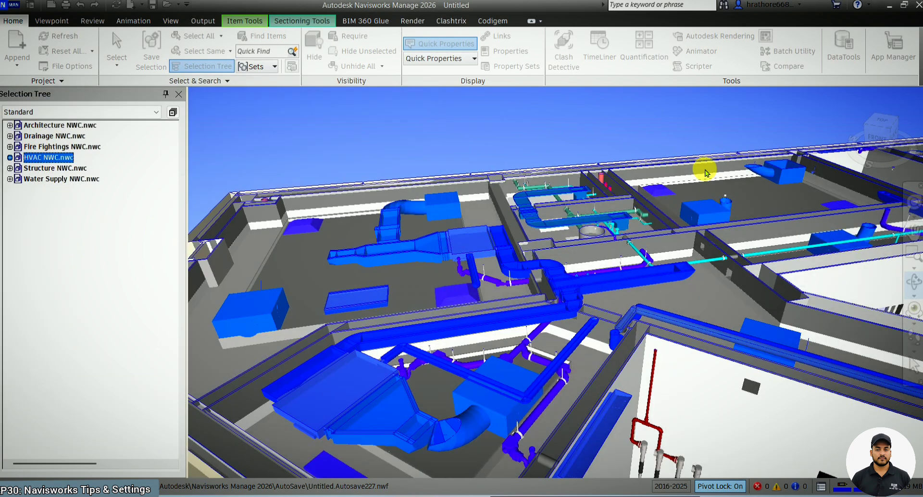
Step: Clear the HVAC model selection, and inspect the shading of the corner rooms and their ducts
key(Escape)
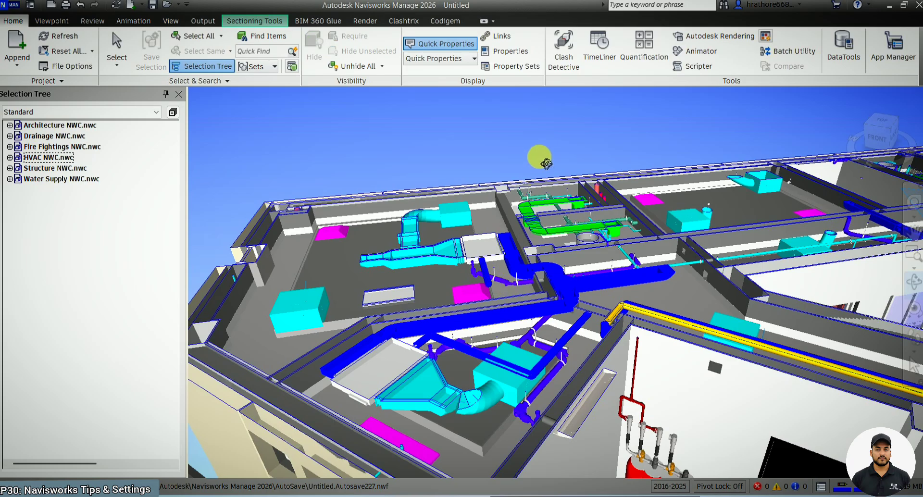
scroll(541, 156, down, 3)
shift+middle_drag(460, 264, 476, 268)
scroll(259, 339, up, 2)
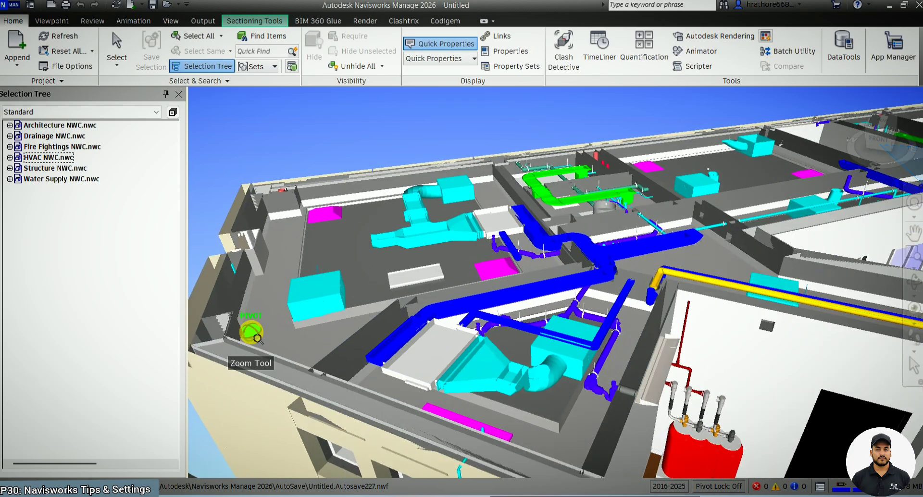
Step: Reopen the Autodesk display options and turn on Screen Space Ambient Occlusion
click(8, 5)
click(171, 272)
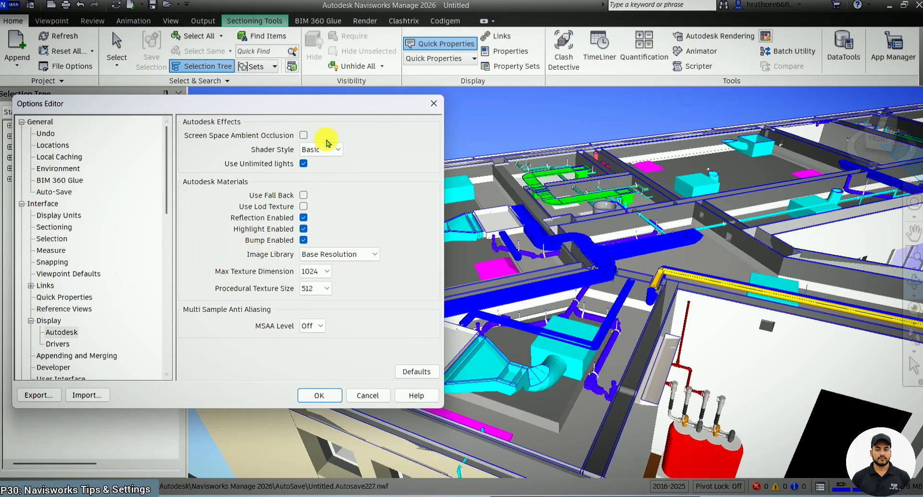
click(304, 135)
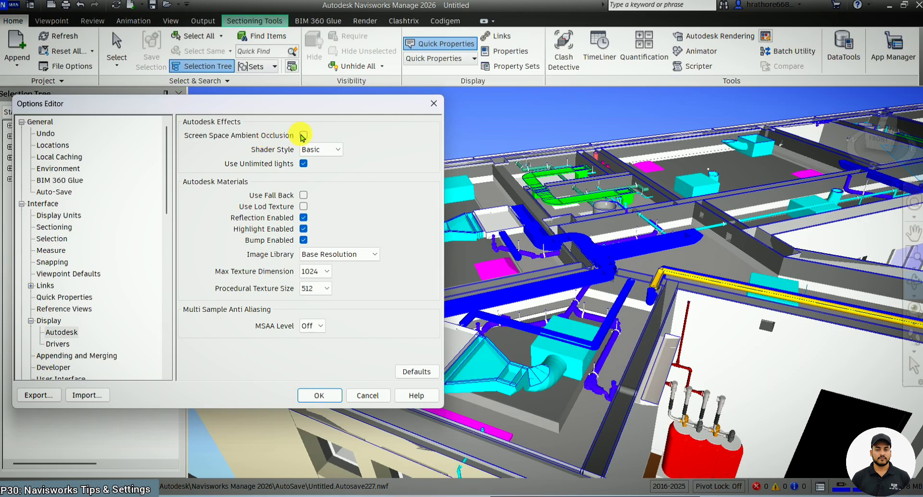
click(303, 136)
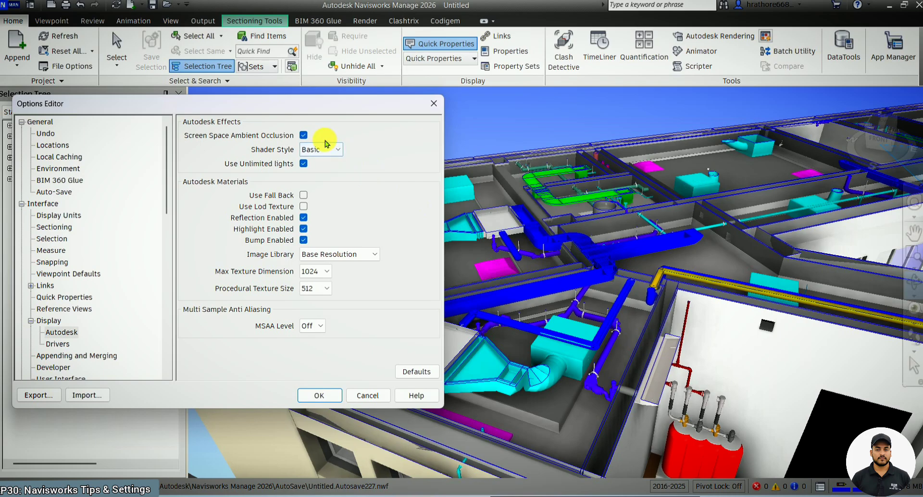
Step: Preview the Gouraud, Gooch and Phong shader styles on the model and return the Shader Style to Basic
click(320, 150)
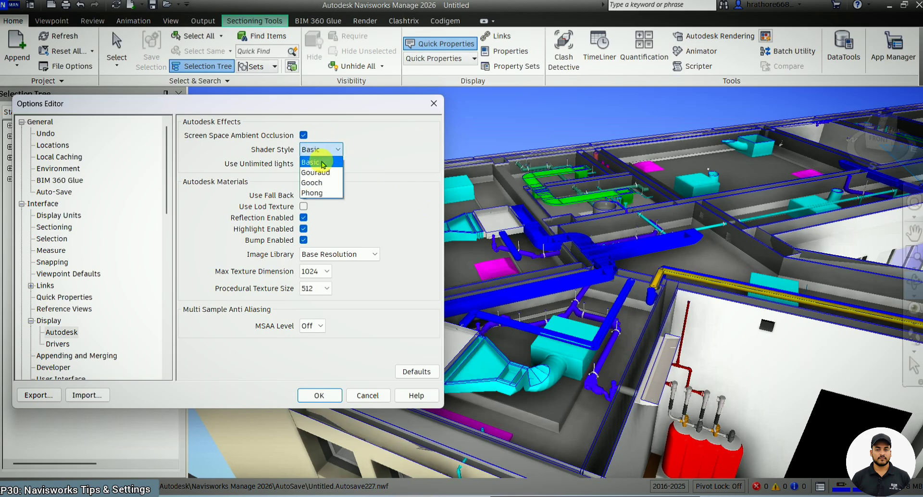
click(323, 172)
click(329, 150)
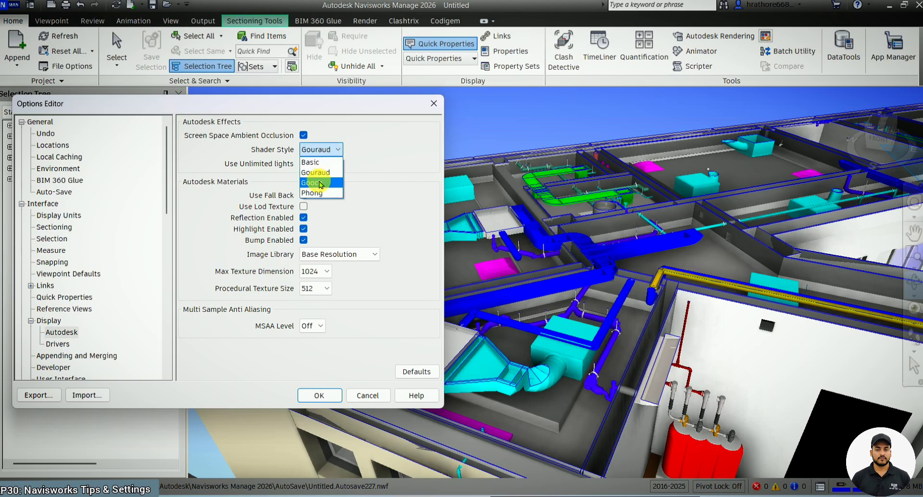
click(318, 182)
click(336, 149)
click(321, 193)
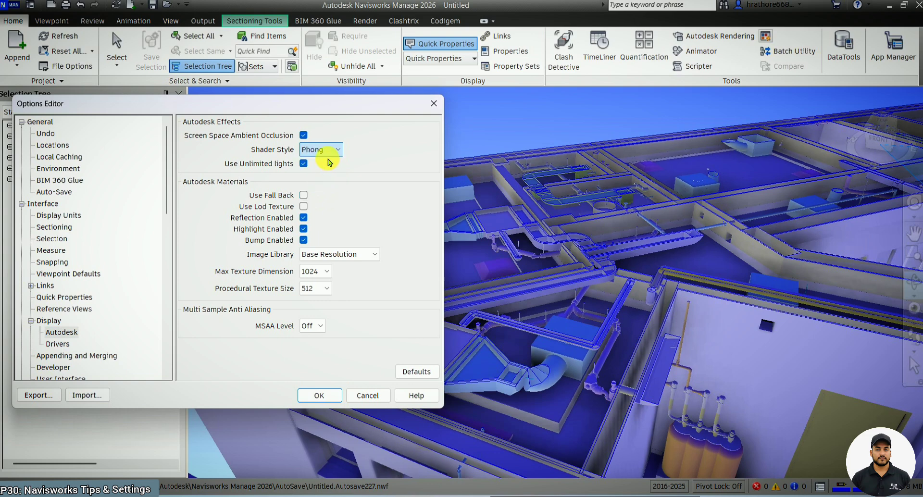
click(330, 149)
click(312, 162)
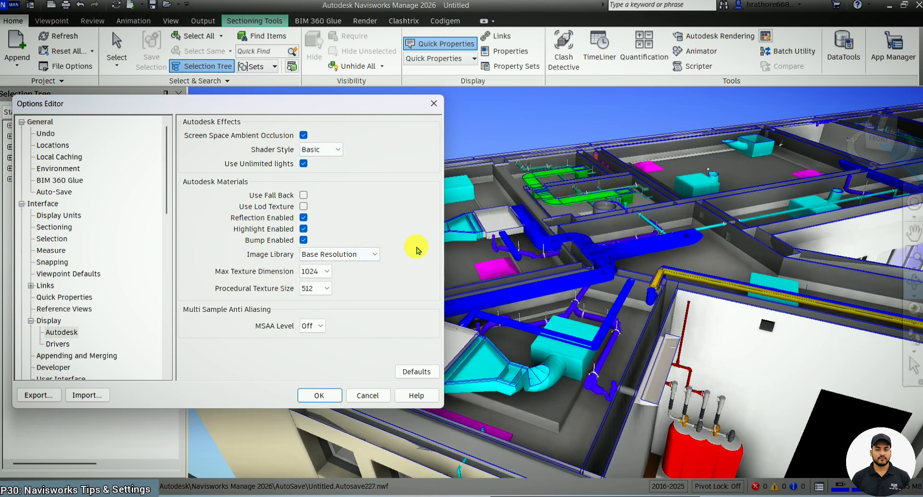
Step: Review the Image Library resolution choices, keep Base Resolution, and apply the Autodesk display options
click(333, 253)
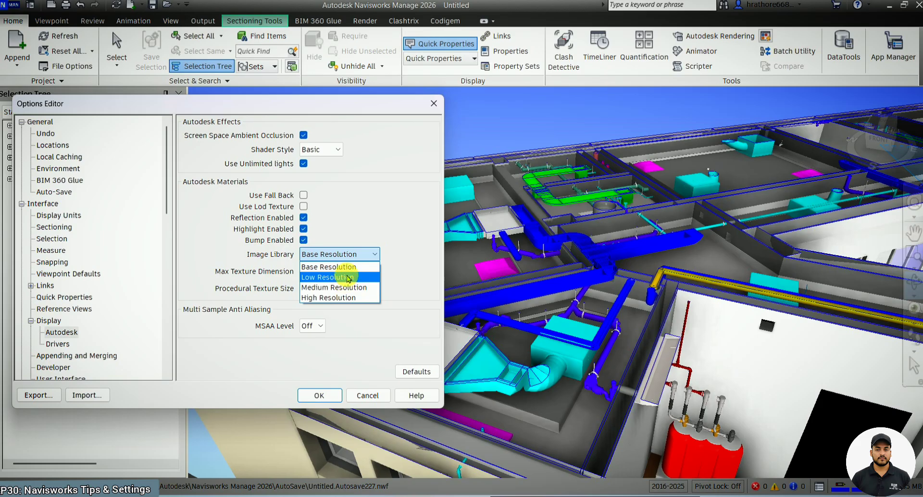
click(359, 253)
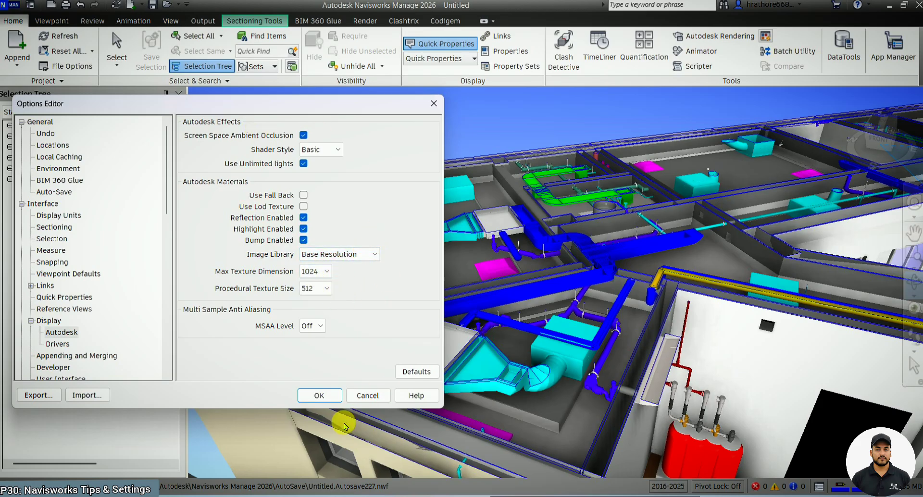
click(319, 395)
Step: Inspect the ambient occlusion shading on the blue duct run and the surrounding rooms up close and from farther away
scroll(635, 281, up, 2)
scroll(638, 283, up, 5)
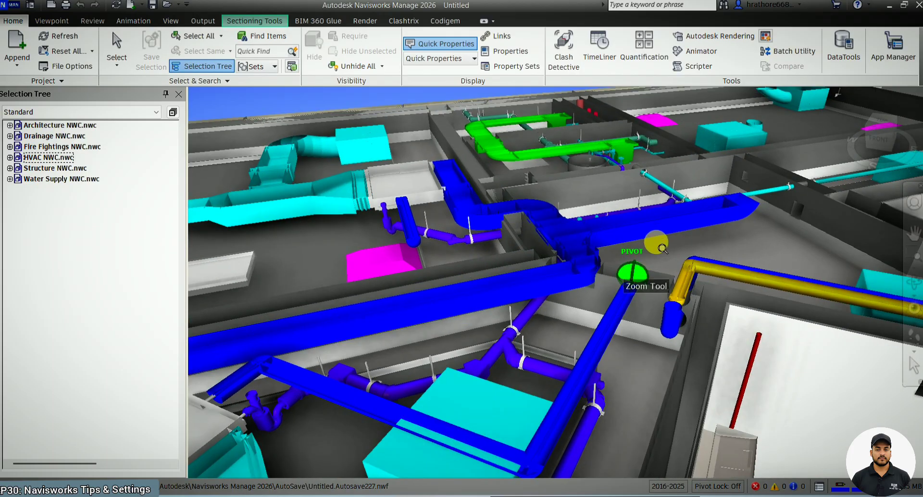
scroll(782, 207, up, 2)
scroll(659, 279, down, 4)
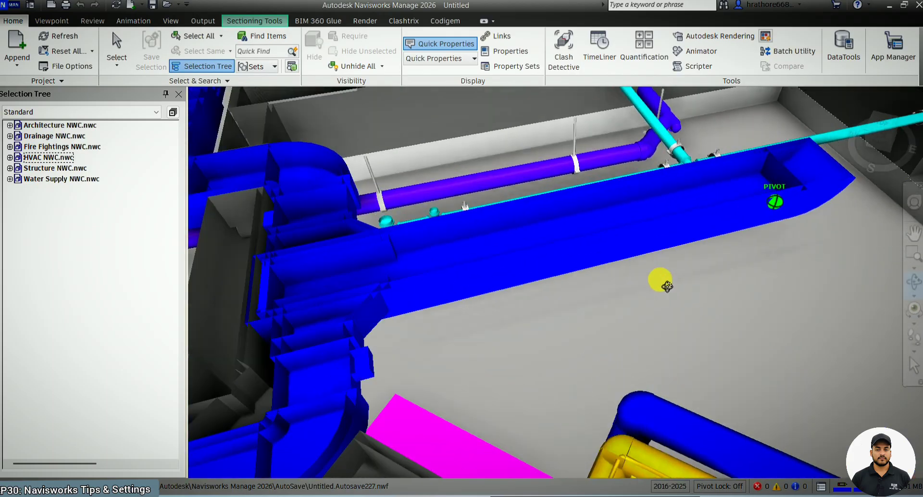
scroll(673, 202, down, 5)
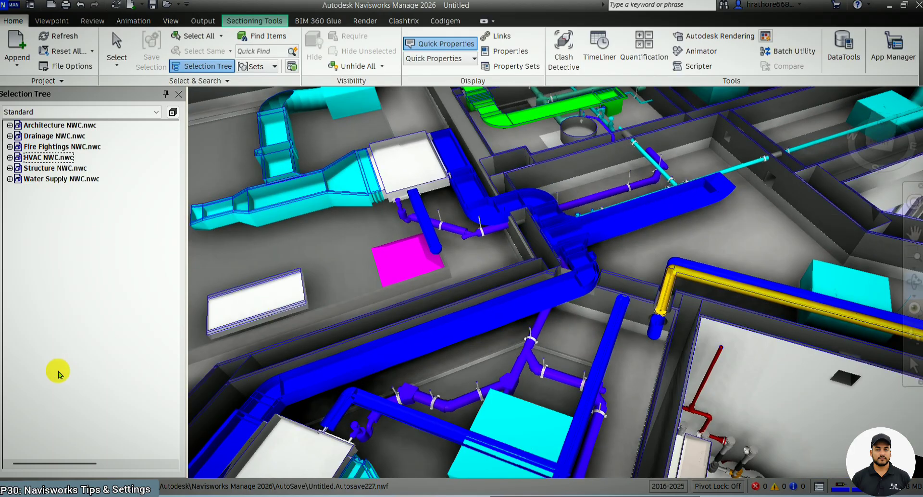